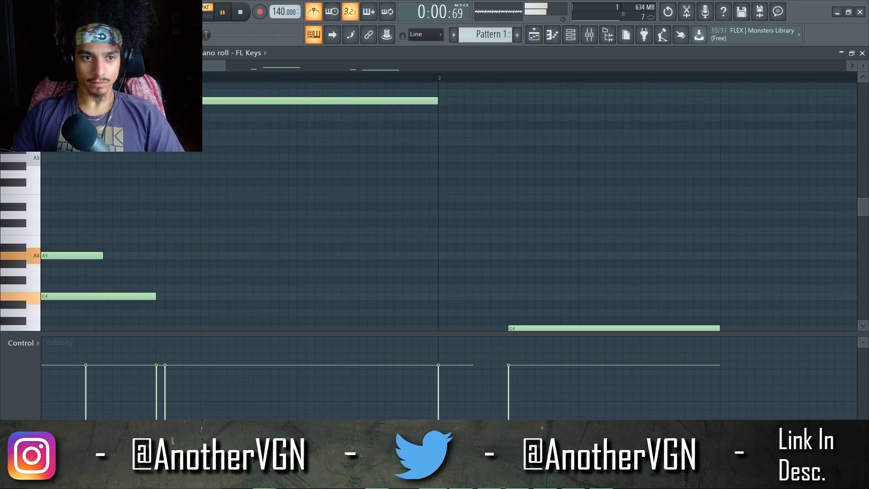
Add a short F3 note midway through bar 2 and a longer F3 note after it, ending near bar 3.
click(300, 117)
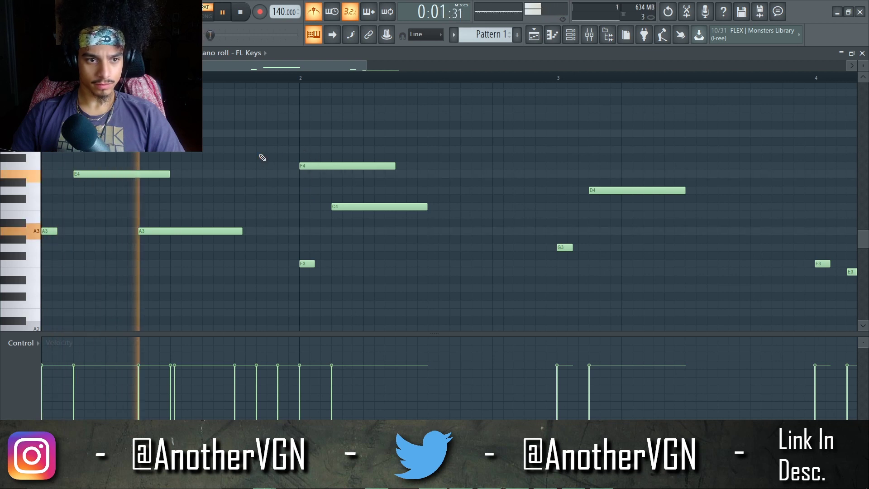
scroll(263, 157, down, 2)
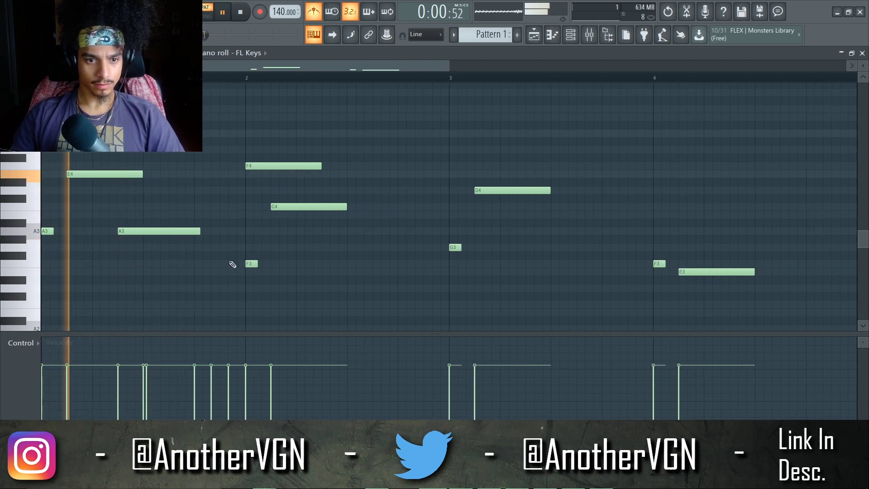
click(318, 264)
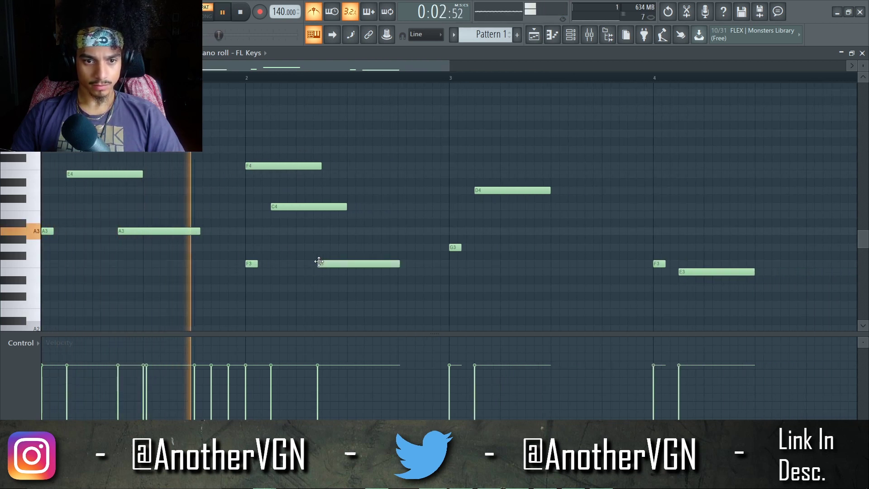
drag(335, 262, 343, 263)
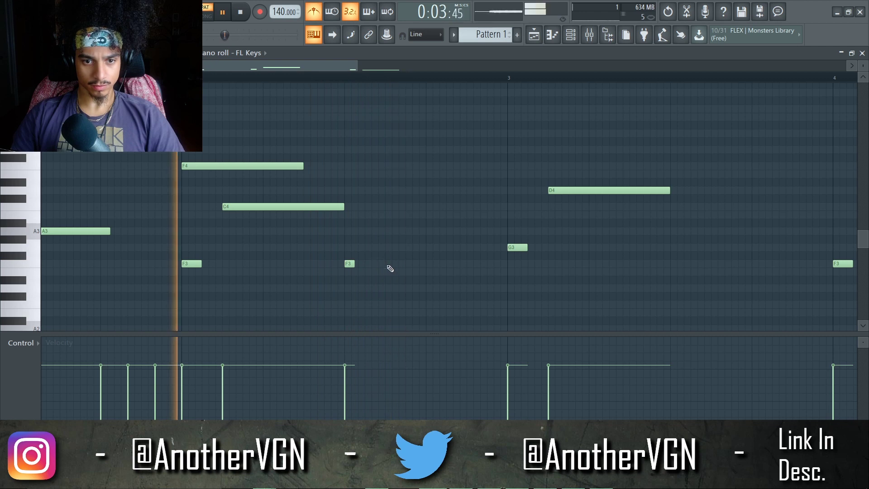
drag(391, 264, 500, 264)
Try ending the rising F6, G6 and A6 melody run with a long E6 note in place of the last G6.
scroll(442, 246, down, 4)
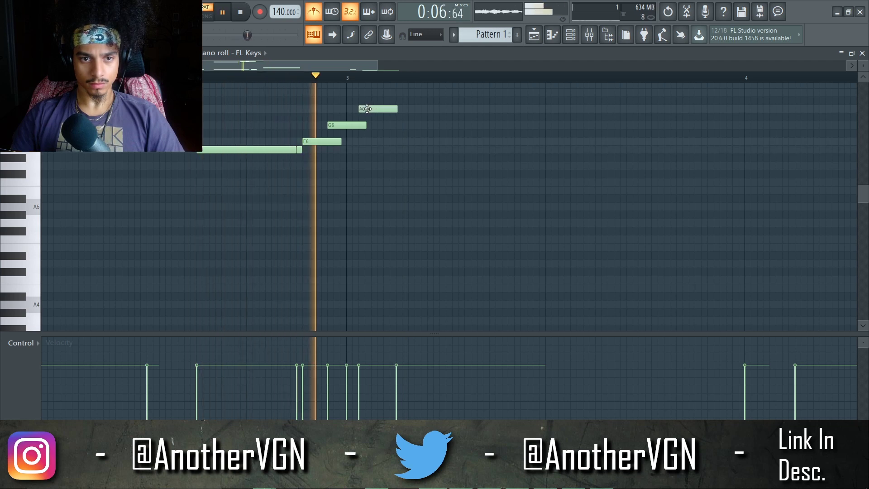
key(space)
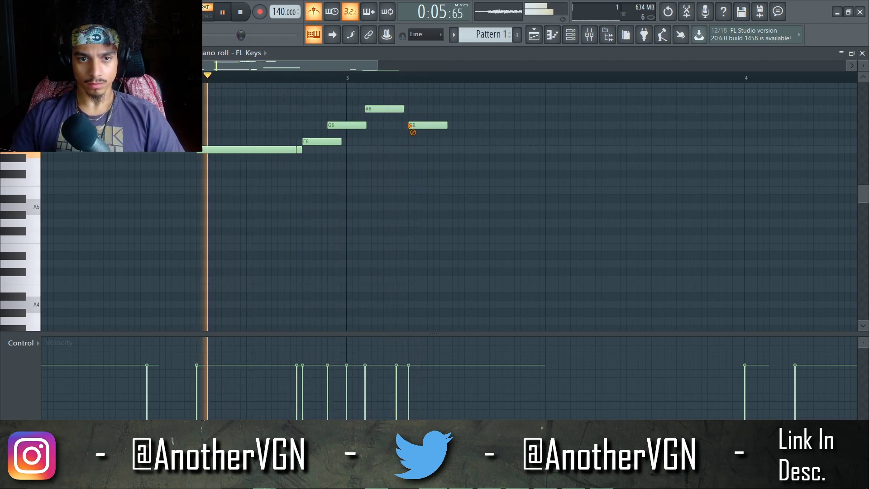
right_click(409, 126)
scroll(417, 131, up, 1)
click(399, 93)
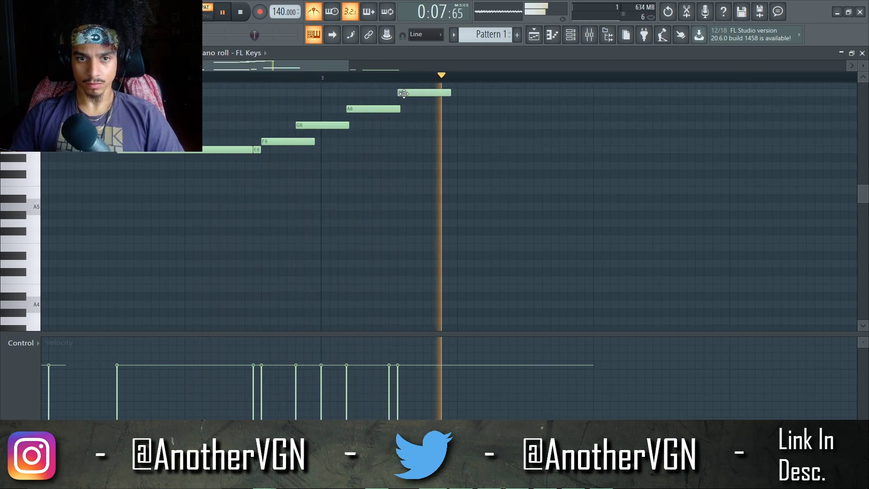
scroll(403, 131, up, 3)
click(410, 189)
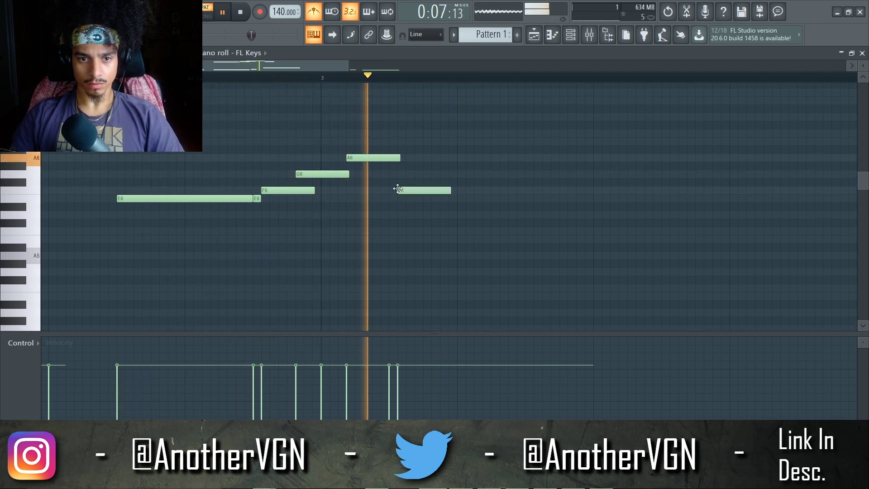
key(space)
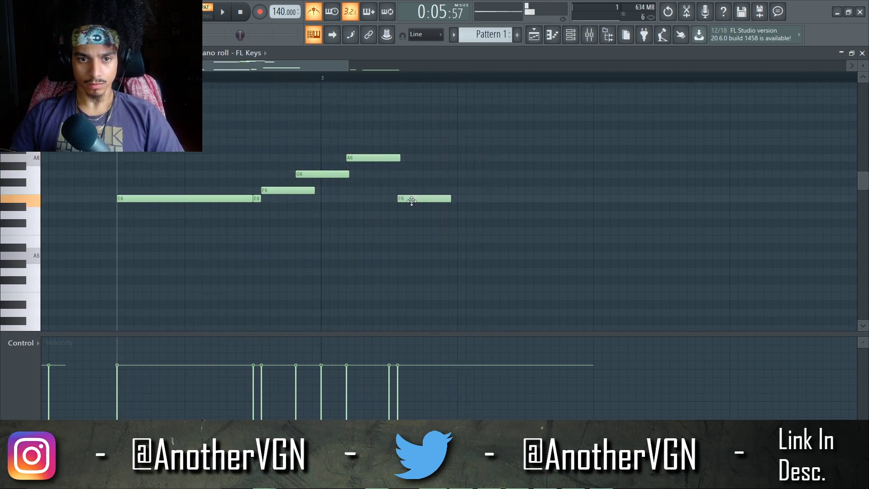
drag(444, 196, 685, 196)
scroll(487, 156, down, 2)
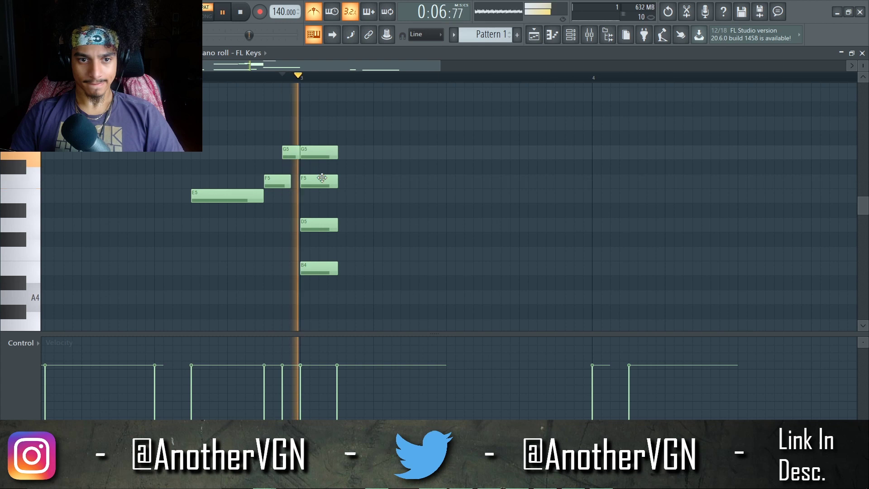
Remove F5 from the chord at bar 3 and raise its remaining notes one octave to B5, D6 and G6.
right_click(322, 178)
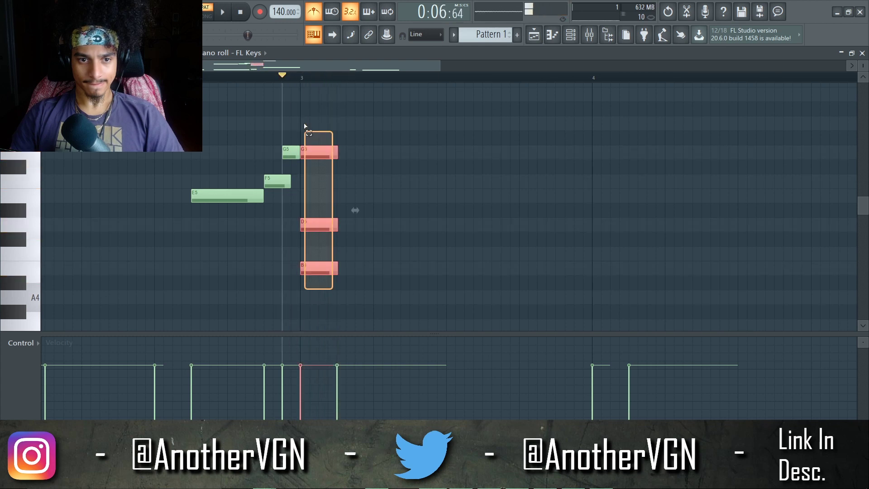
key(space)
scroll(305, 117, up, 3)
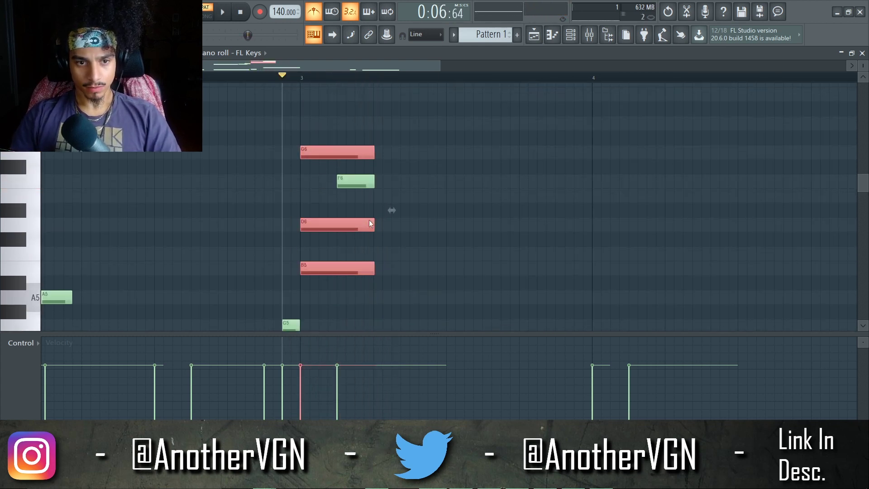
Strum the selected bar 3 chord with the Strumizer, using a slight start time offset and preserving the note ends.
key(alt+s)
drag(637, 151, 638, 129)
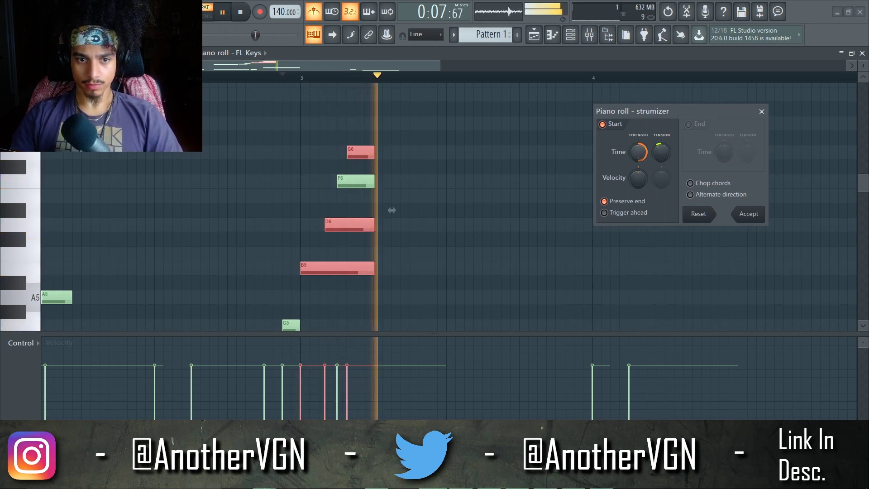
drag(638, 152, 637, 170)
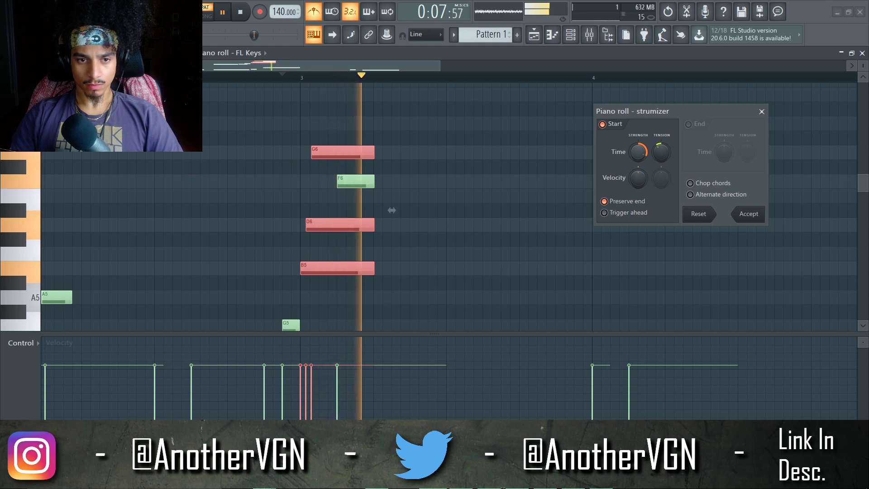
key(space)
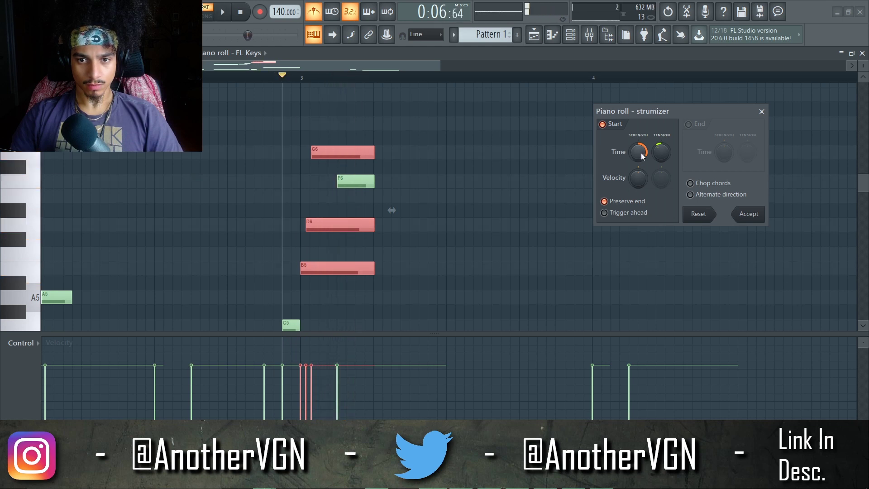
click(747, 215)
Shorten the strummed bar 3 chord notes to brief stabs ending well before the F6 note, and play the result.
drag(379, 232, 320, 222)
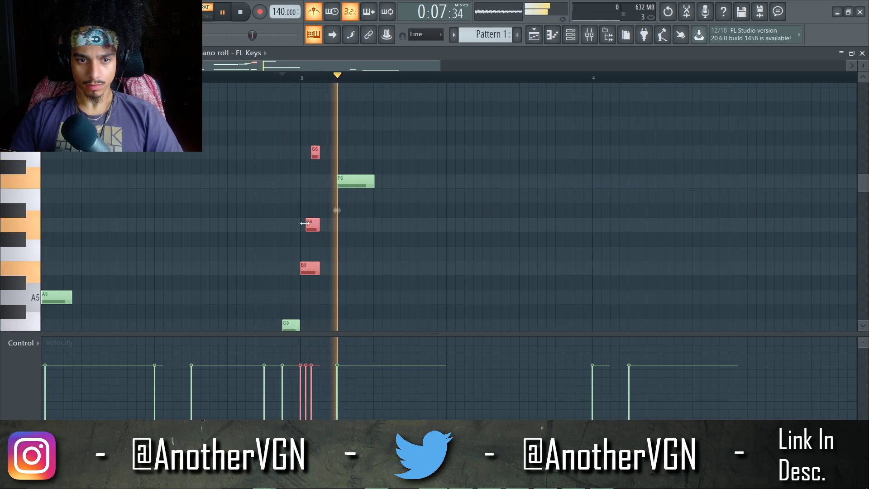
key(space)
key(space)
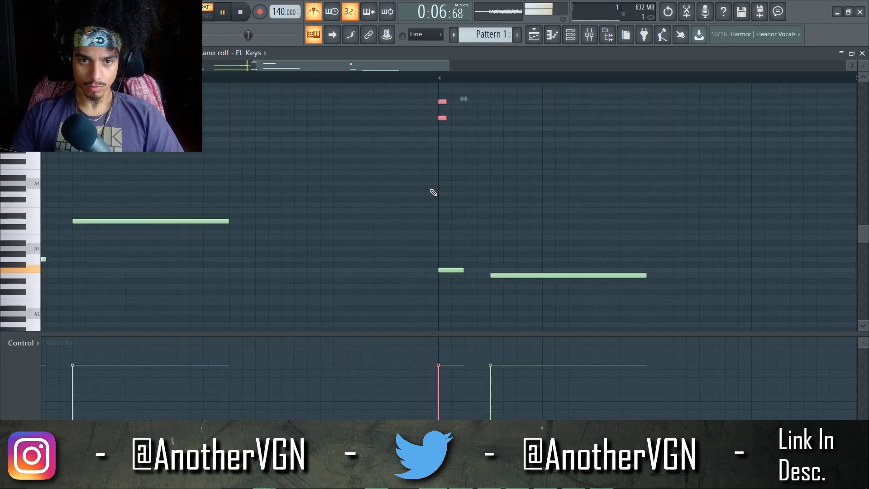
Delete the unstrummed chord notes at the start of bar 4.
scroll(421, 192, up, 5)
scroll(413, 193, down, 3)
right_click(427, 180)
right_click(424, 177)
right_click(424, 199)
right_click(423, 215)
Copy the strummed chord from bar 3 to the start of bar 4 and retune it to A6, C7 and F7.
key(space)
drag(342, 159, 209, 86)
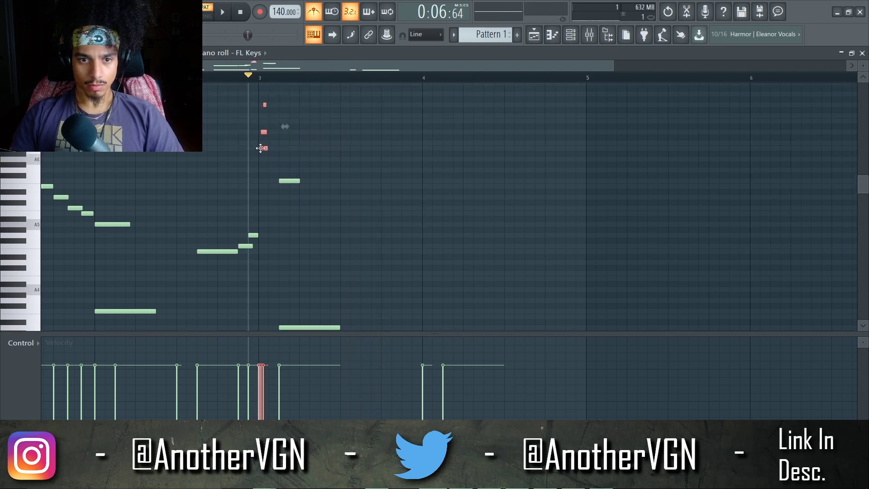
scroll(427, 148, down, 5)
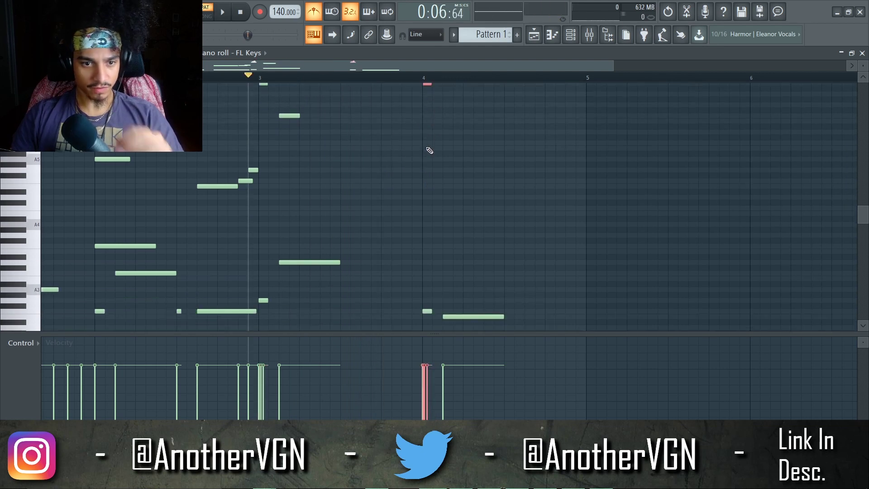
scroll(428, 155, up, 6)
scroll(428, 155, down, 2)
key(ctrl+d)
key(space)
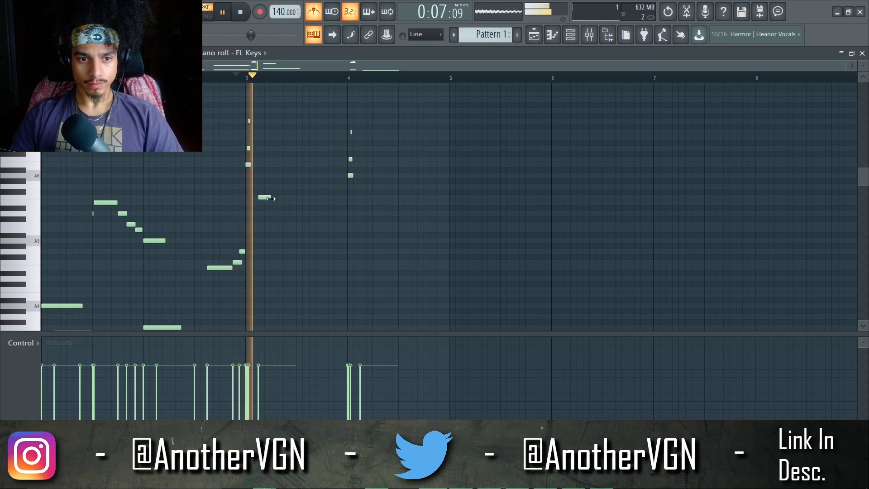
Add an E6 melody note after the strummed chord in bar 4, followed by C6 and B5 in the second half.
scroll(390, 211, up, 3)
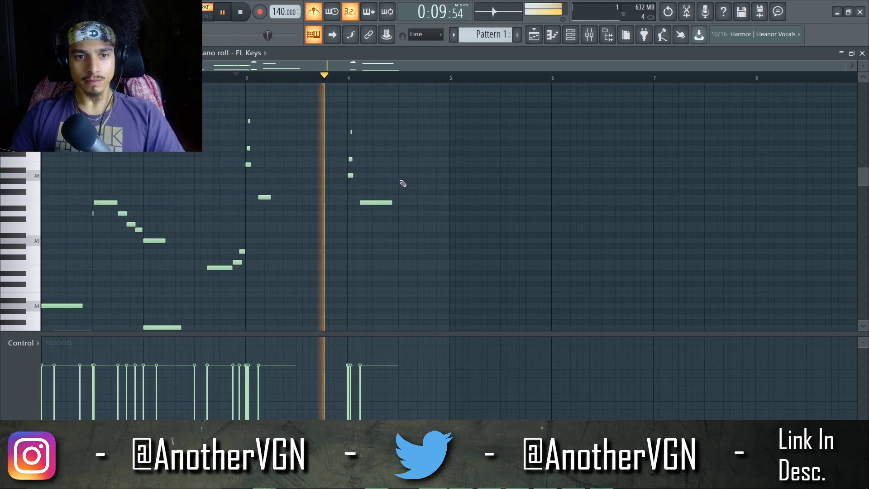
scroll(378, 184, down, 1)
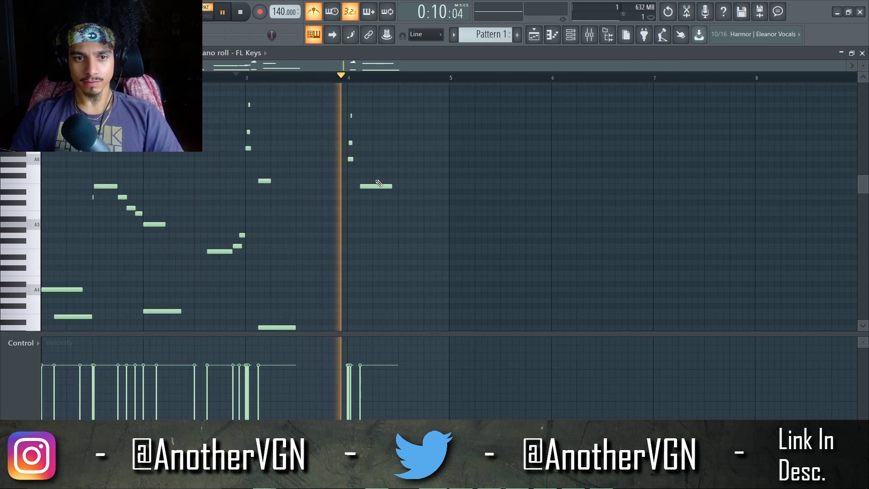
scroll(384, 201, up, 4)
click(450, 208)
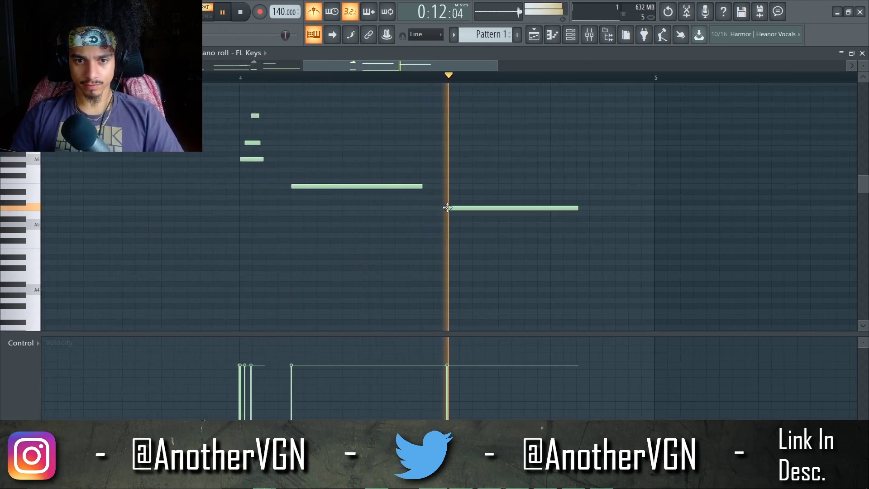
click(553, 213)
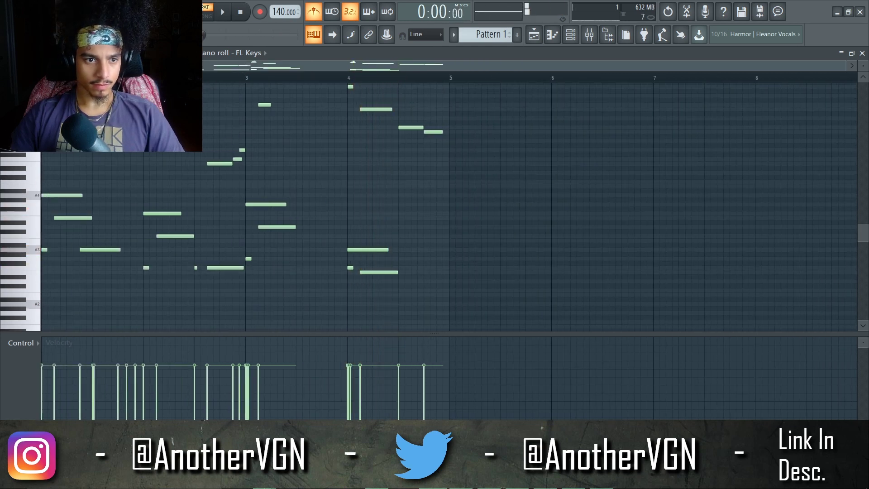
Play the pattern, add a longer G3 bass note mid-bar 3, and rearrange the E3 bass notes in the second half of bar 4.
key(space)
scroll(58, 217, up, 3)
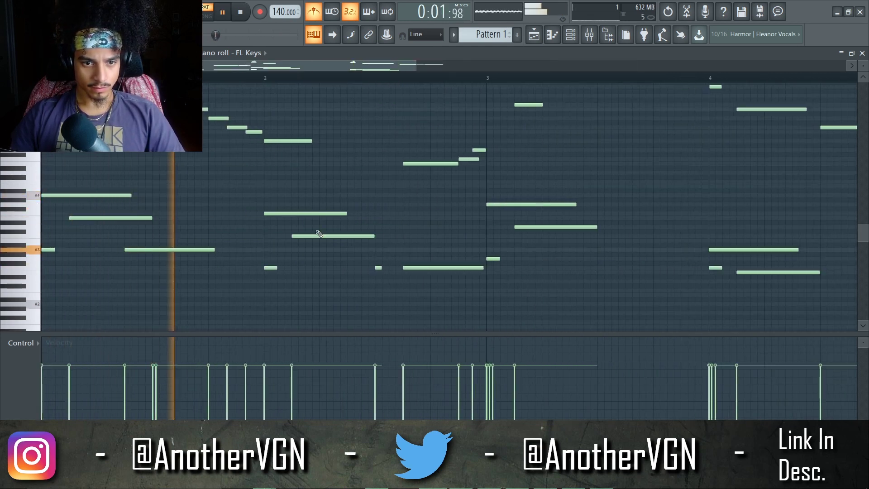
scroll(743, 229, down, 3)
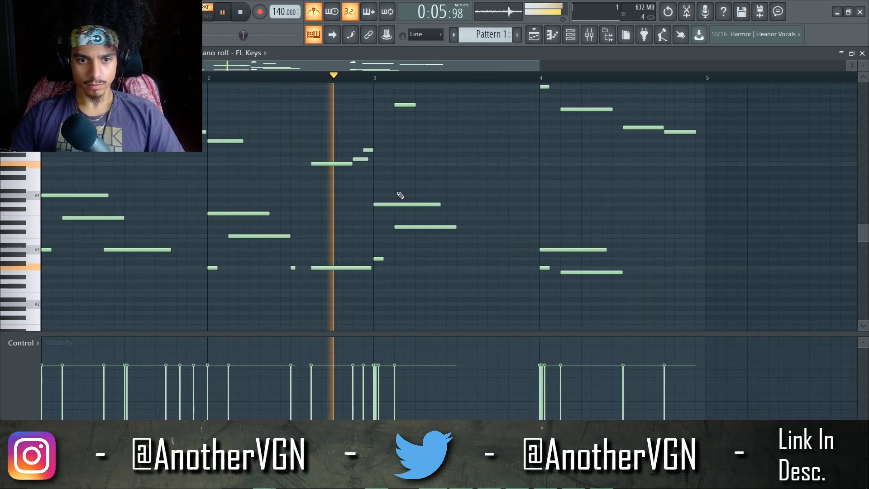
scroll(392, 196, down, 2)
key(space)
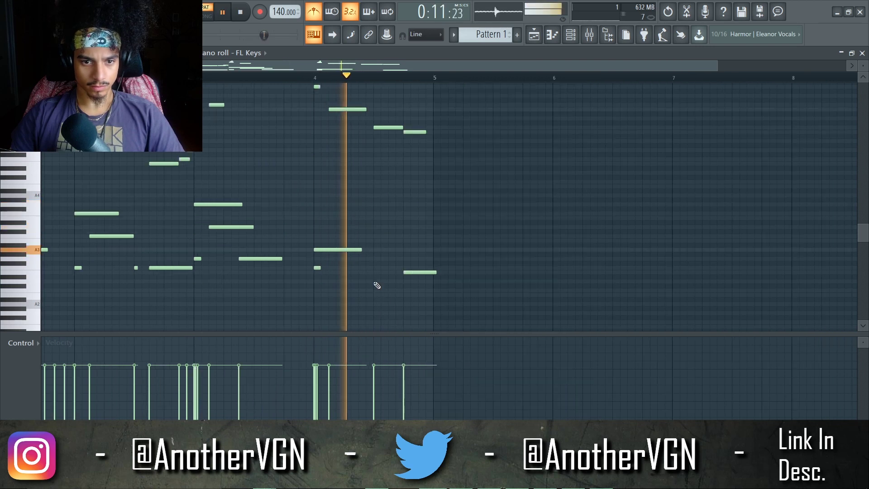
click(375, 272)
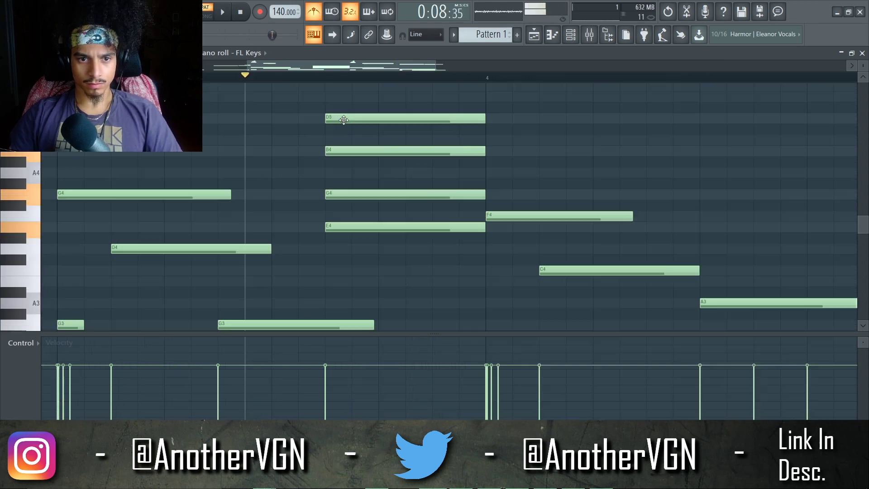
Strum the E4, G4, B4 and D5 chord late in bar 3 with a small start time offset in the Strumizer.
drag(394, 254, 359, 116)
key(alt+s)
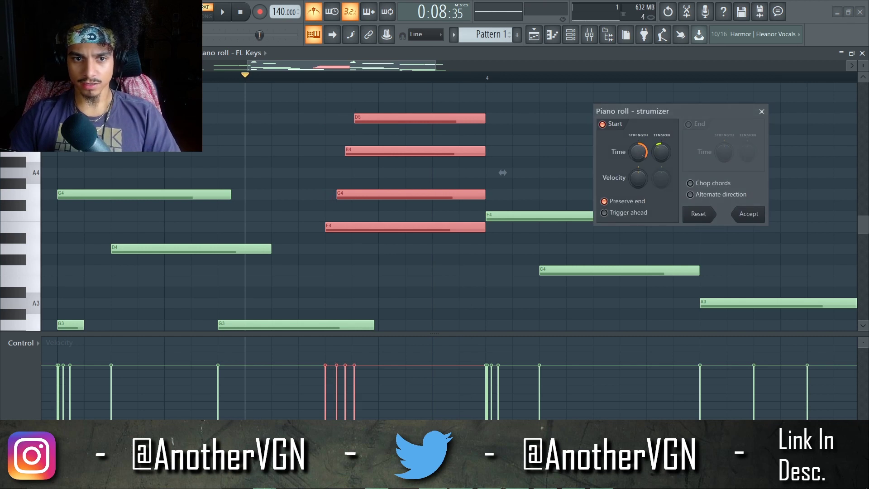
key(space)
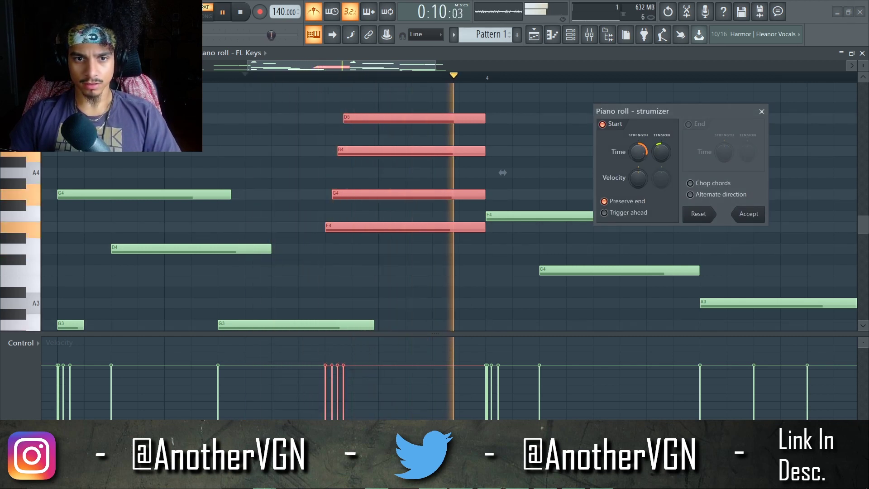
click(745, 213)
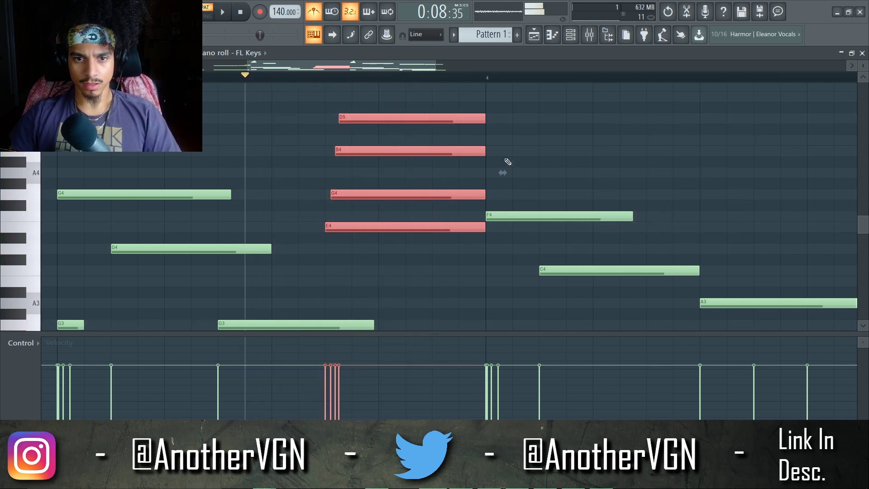
Shorten the newly strummed chord to brief stabs and add an A4 note between it and bar 4.
drag(483, 153, 339, 136)
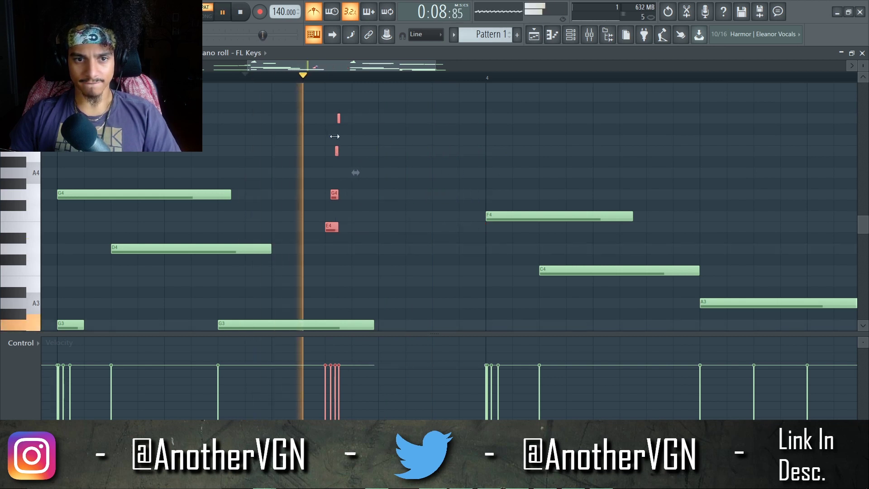
ctrl+scroll(351, 141, down, 2)
drag(379, 152, 378, 179)
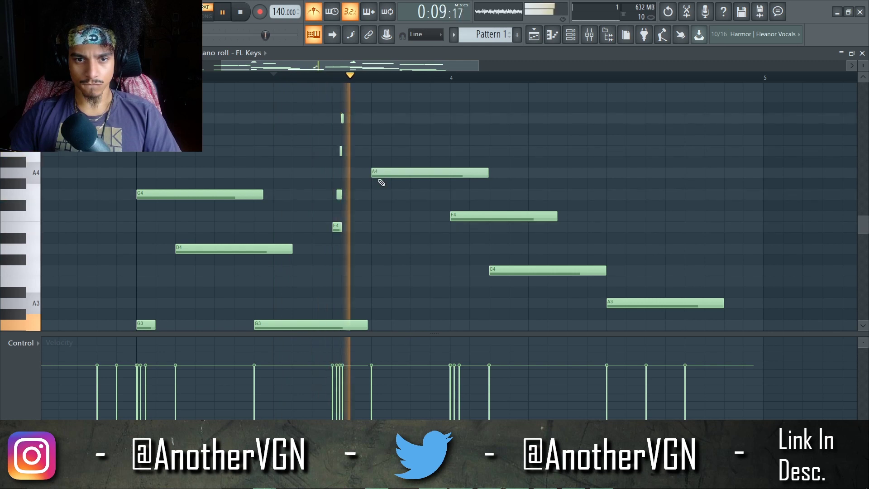
Raise the short strummed chord late in bar 3 by two octaves to E6, G6, B6 and D7, and play it.
drag(345, 118, 344, 116)
key(space)
key(ctrl+Up)
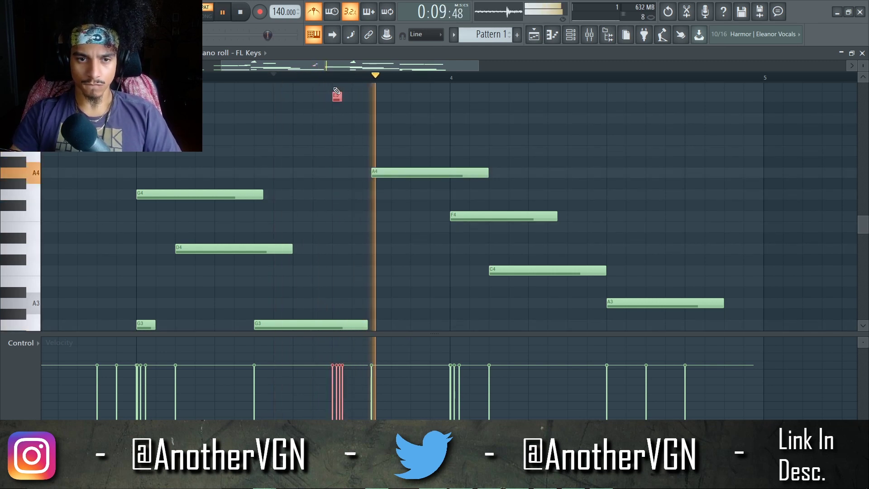
key(space)
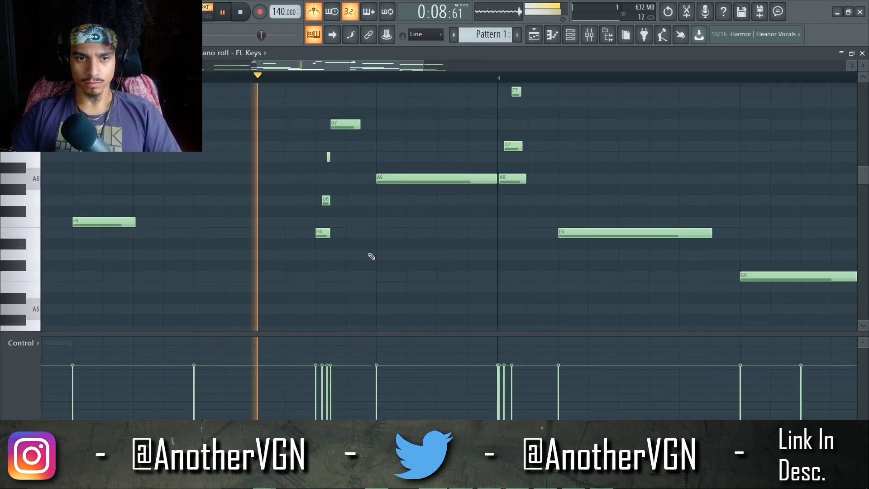
Move the strummed chord's E6 and G6 notes late in bar 3 earlier as separate notes and lengthen G6.
ctrl+drag(372, 257, 317, 113)
key(space)
key(ctrl+d)
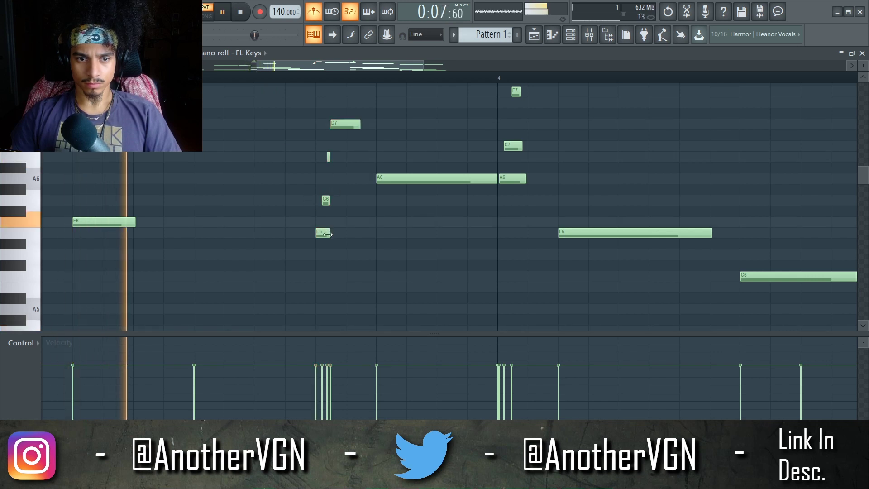
key(space)
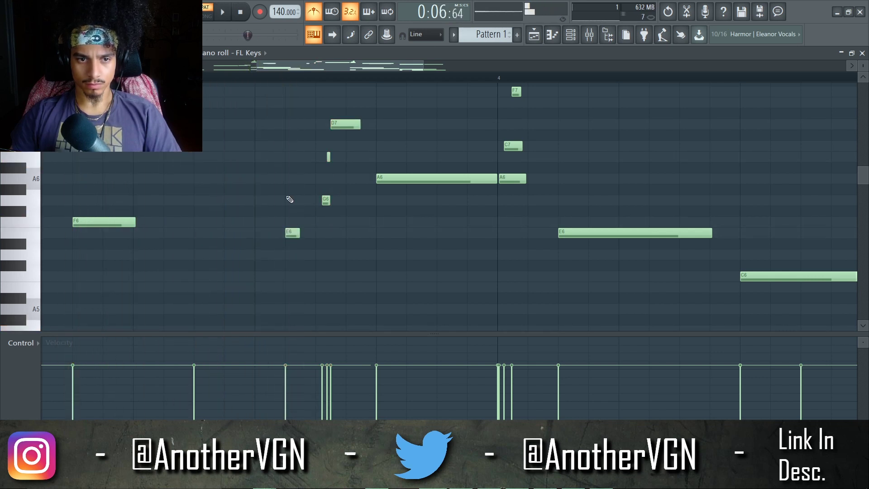
ctrl+scroll(328, 203, up, 1)
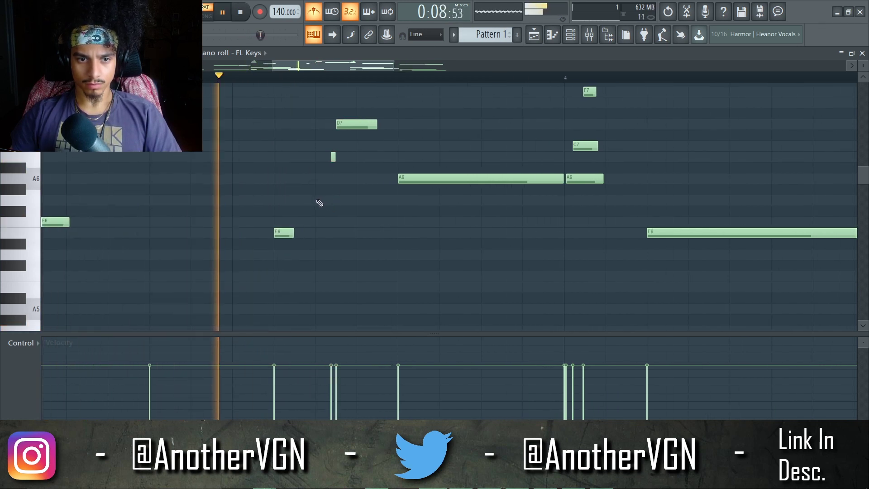
key(space)
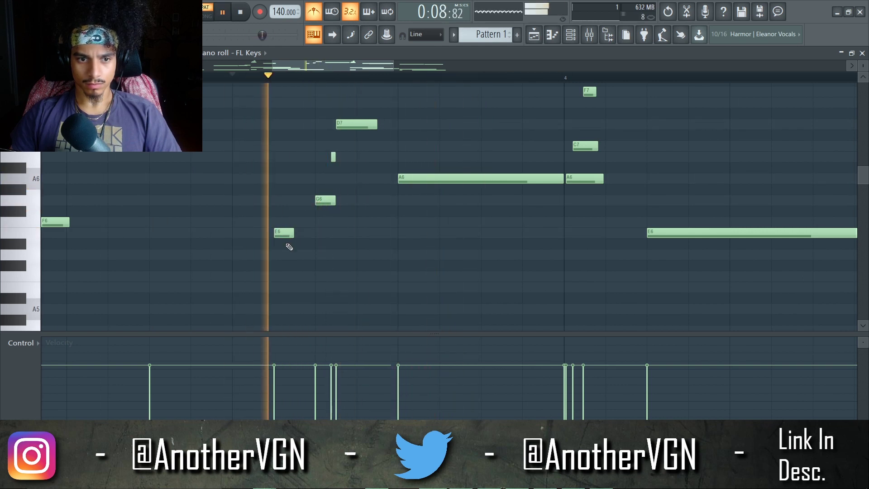
key(space)
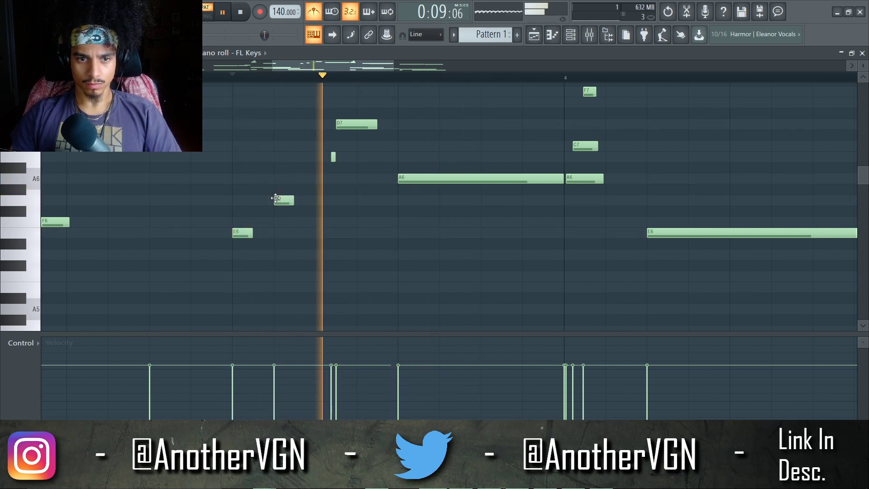
Move the B6 and D7 notes late in bar 3 earlier, with D7 starting just after B6, and play the passage.
drag(333, 160, 317, 158)
key(space)
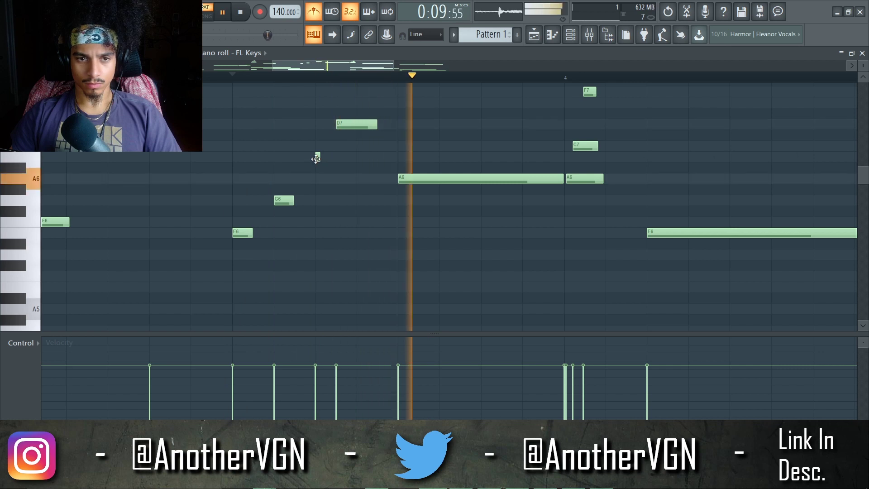
ctrl+scroll(338, 152, up, 2)
drag(367, 125, 330, 125)
key(space)
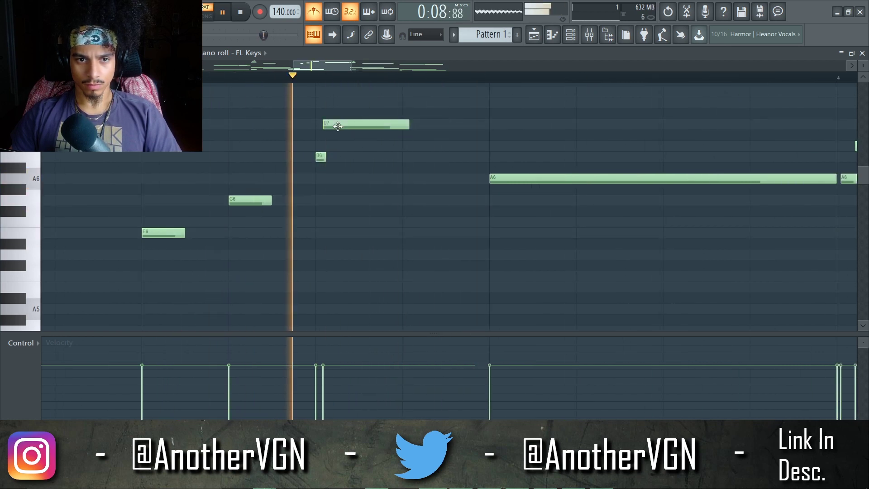
ctrl+scroll(339, 149, down, 3)
ctrl+scroll(336, 149, down, 4)
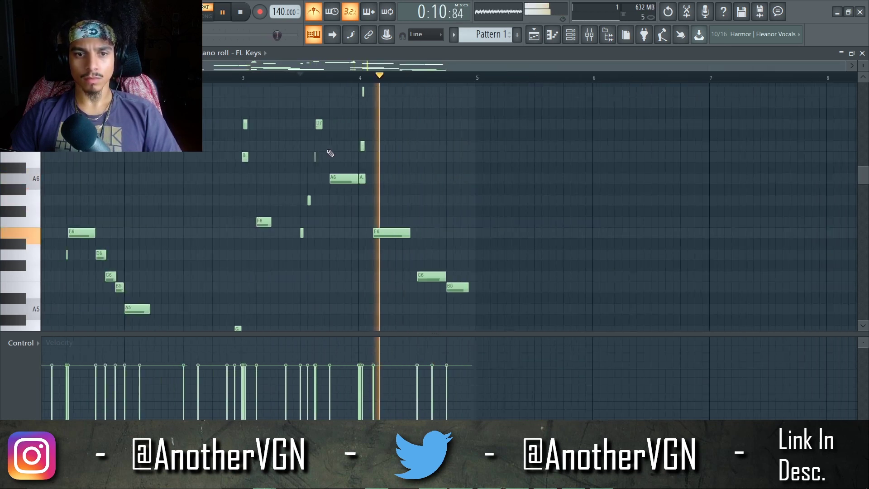
Lower the C6 note in the second half of bar 4 to B5 and add a D6 note after it starts.
ctrl+scroll(407, 178, up, 3)
key(space)
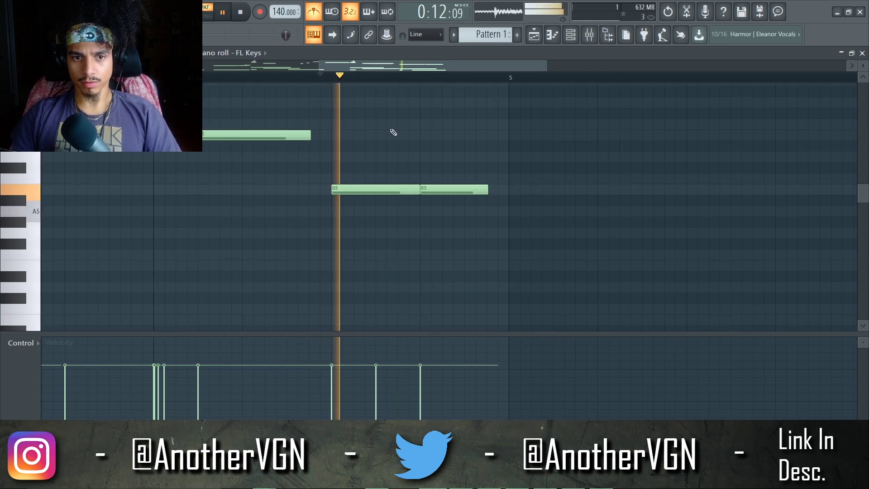
ctrl+scroll(396, 132, up, 2)
click(399, 124)
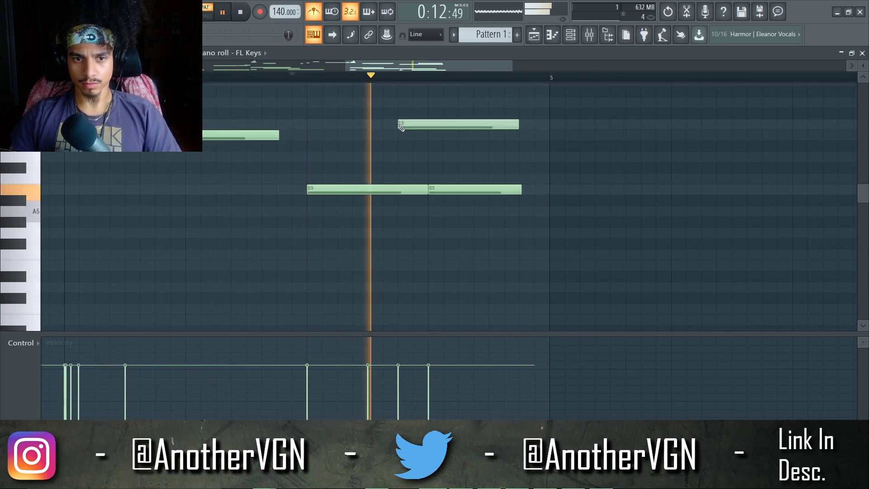
drag(394, 125, 395, 157)
Play the end of bar 4 and trim the first B5 note to end where D6 begins.
key(space)
key(space)
key(space)
key(space)
drag(426, 190, 381, 189)
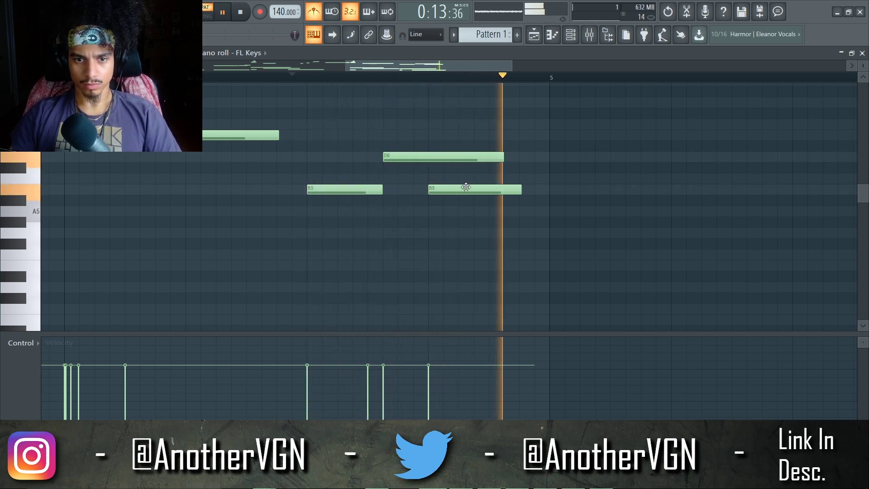
scroll(423, 167, down, 8)
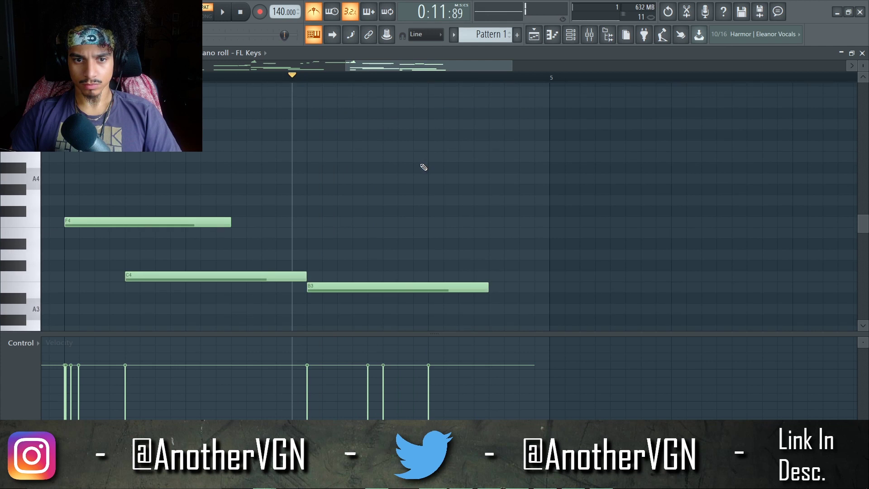
scroll(400, 235, down, 2)
key(space)
right_click(389, 234)
key(space)
scroll(396, 231, up, 4)
key(ctrl+z)
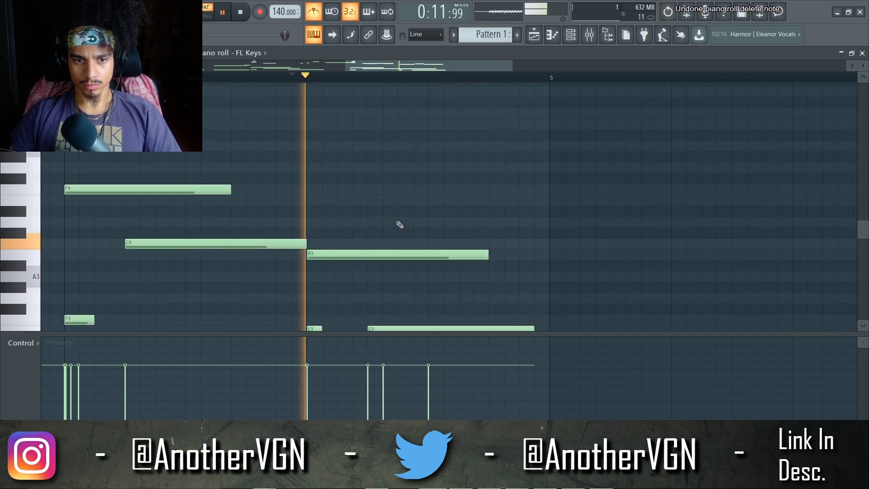
Shorten the B3 note in bar 4, place an A3 note right after it, and start the long E3 bass note after A3.
scroll(400, 222, up, 6)
key(space)
scroll(398, 226, down, 6)
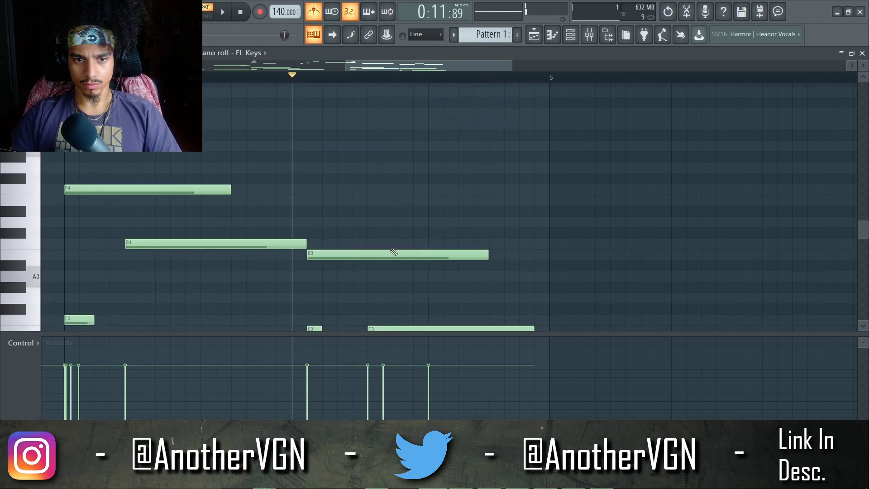
scroll(379, 281, down, 2)
drag(378, 266, 395, 232)
key(space)
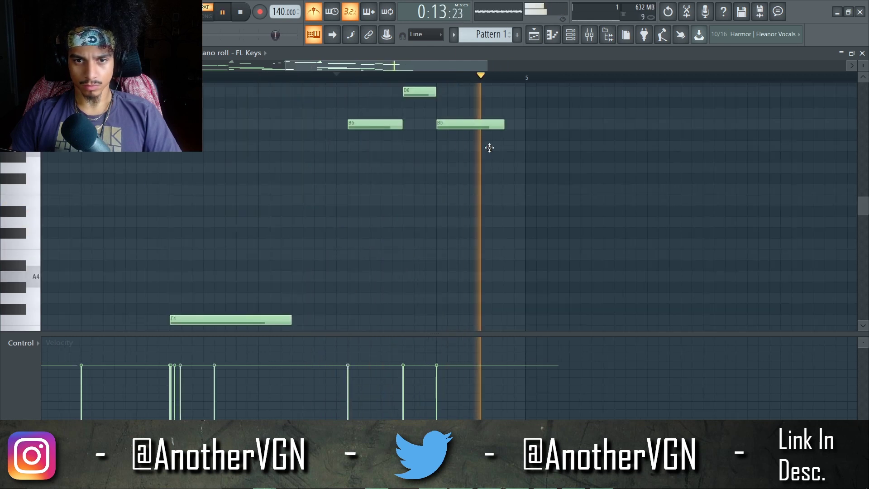
Add an A5 note at the end of bar 4 and trim the last E3 bass note to end where A5 starts.
click(492, 148)
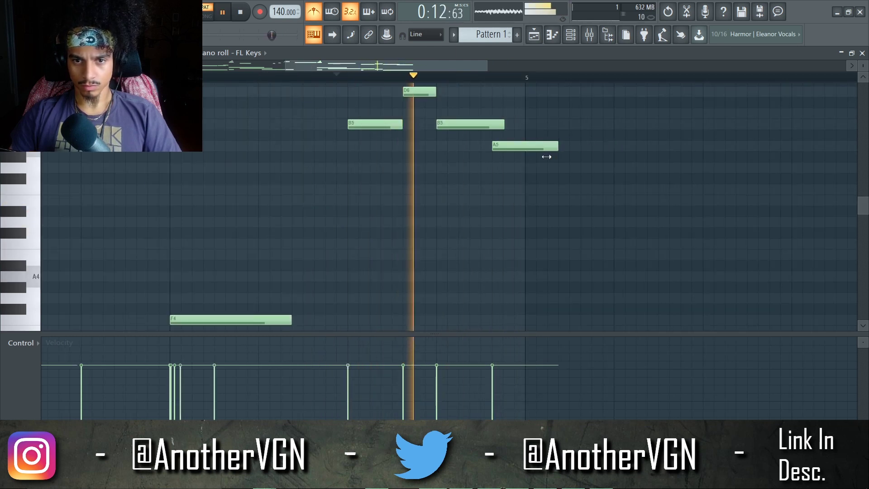
scroll(514, 208, down, 6)
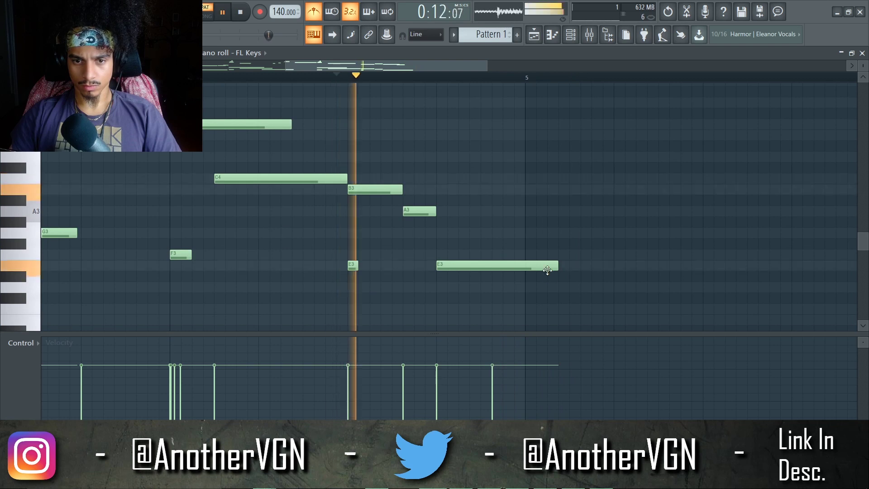
drag(558, 270, 491, 267)
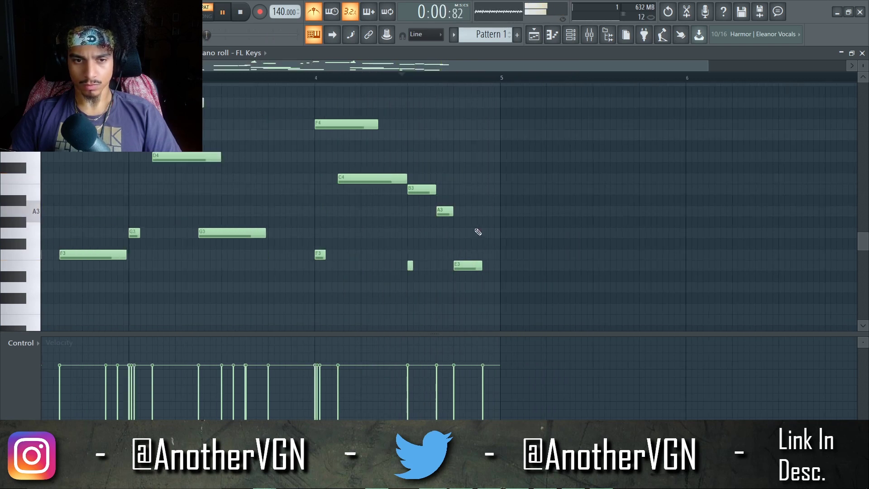
Play the pattern, shift the start of the A6 note before bar 4 slightly later, and extend D7 to meet it.
scroll(392, 239, down, 2)
scroll(328, 249, up, 4)
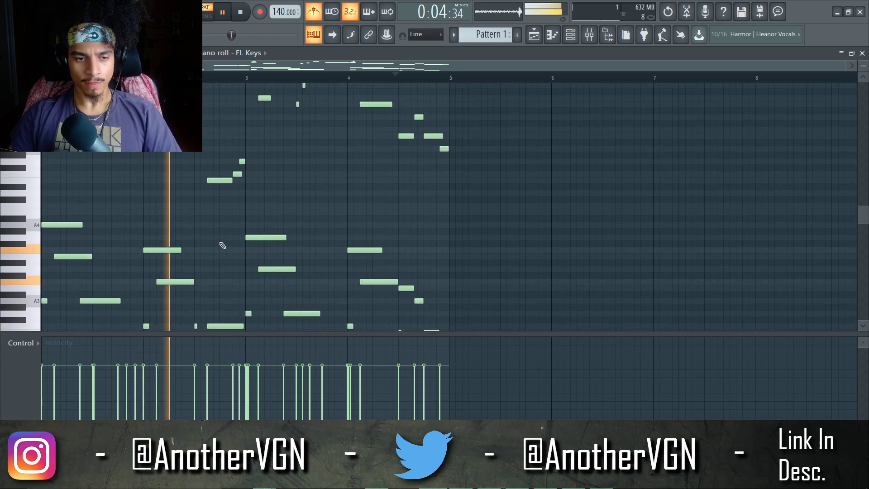
scroll(220, 226, down, 1)
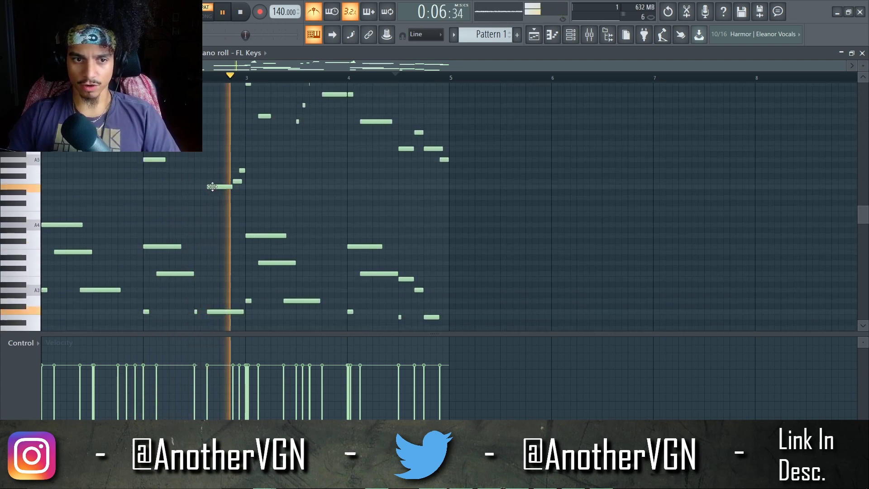
scroll(229, 156, up, 3)
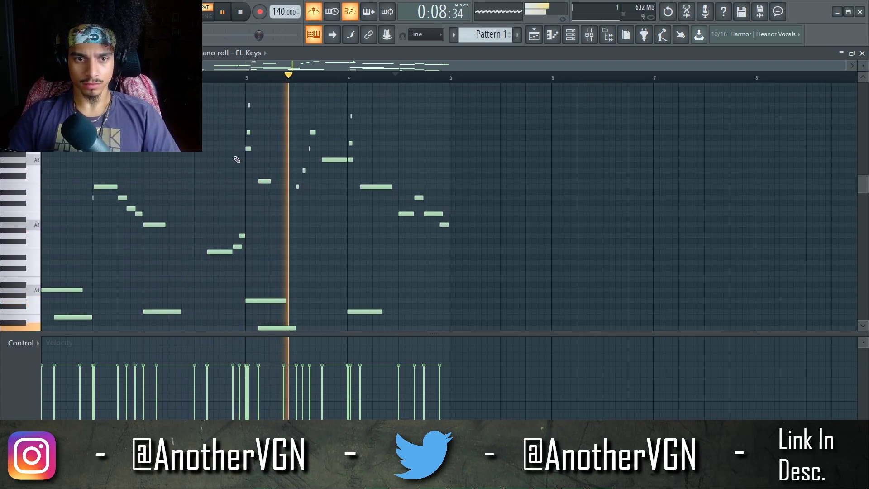
scroll(332, 117, up, 2)
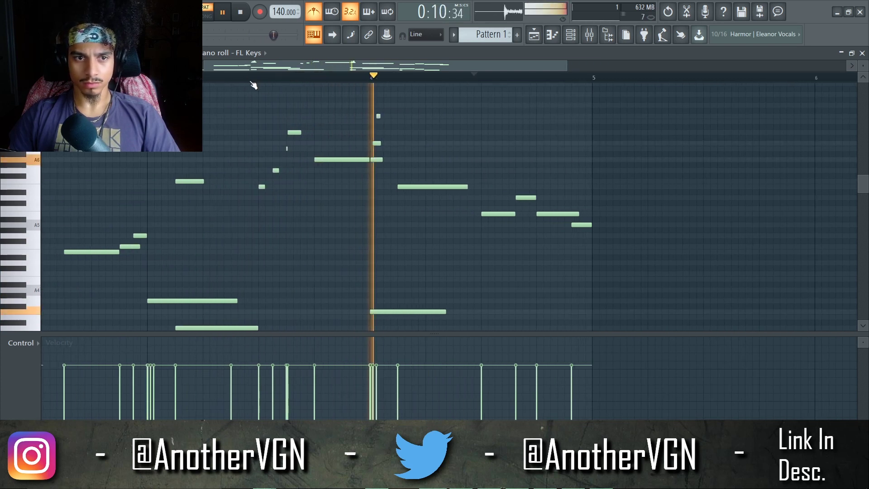
scroll(249, 86, up, 2)
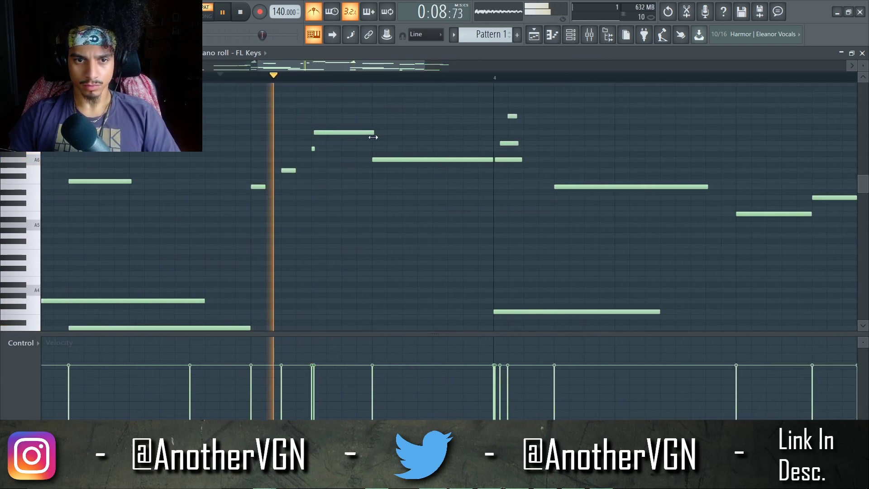
drag(388, 161, 418, 160)
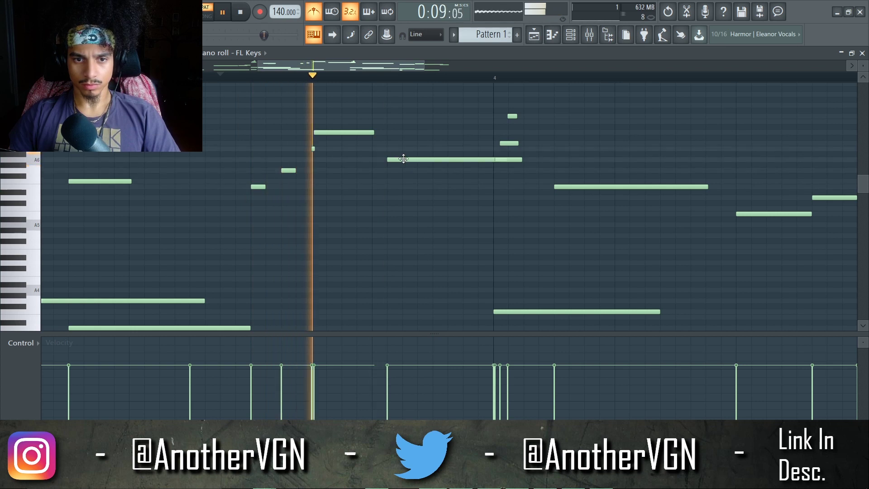
drag(374, 133, 400, 138)
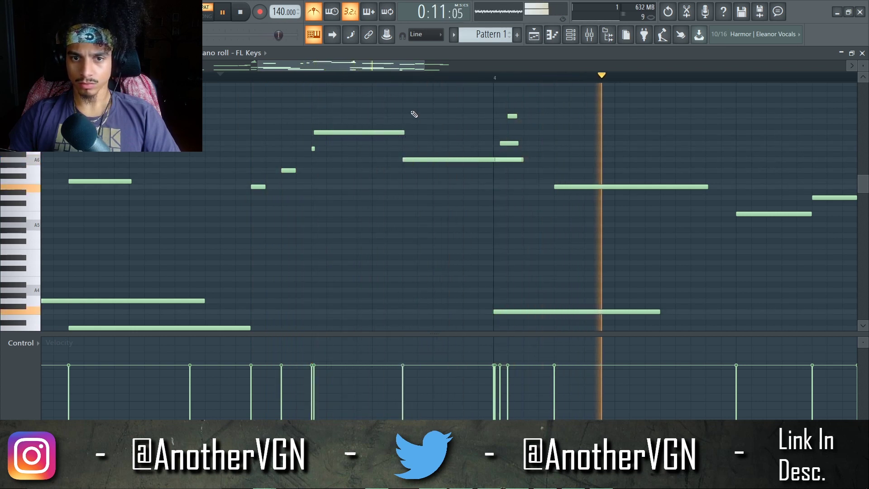
Add A4 and E4 notes in the second half of bar 4 and move the final A5 earlier to start with E4.
scroll(412, 113, down, 4)
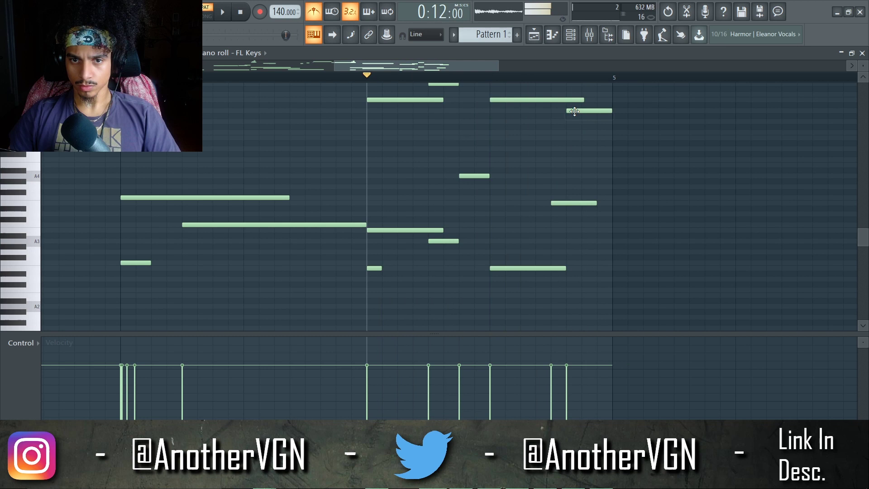
drag(574, 111, 560, 111)
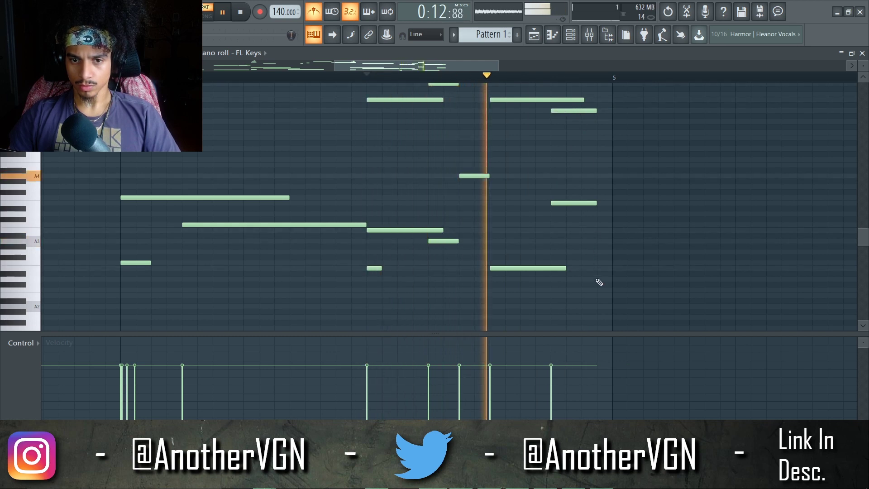
Trim the last B5 note in bar 4 to end where A5 begins, and extend A5 and E4 to the bar's end.
ctrl+drag(597, 206, 569, 102)
key(space)
key(space)
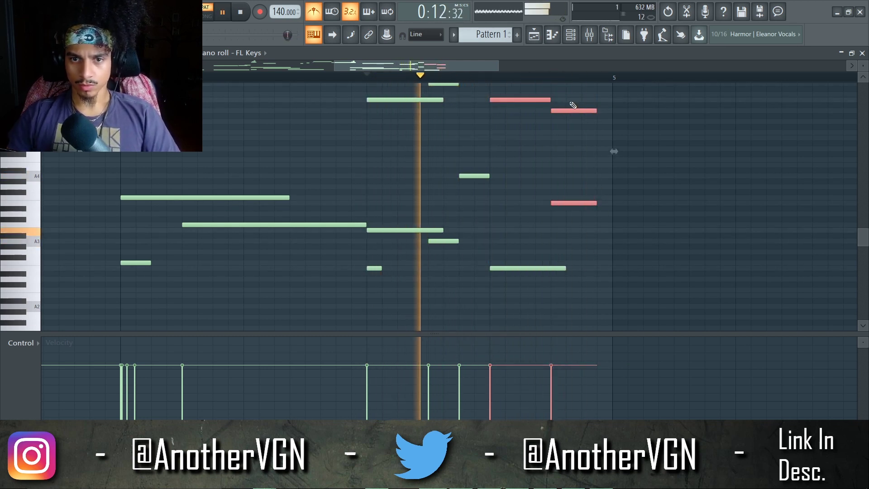
key(space)
click(594, 106)
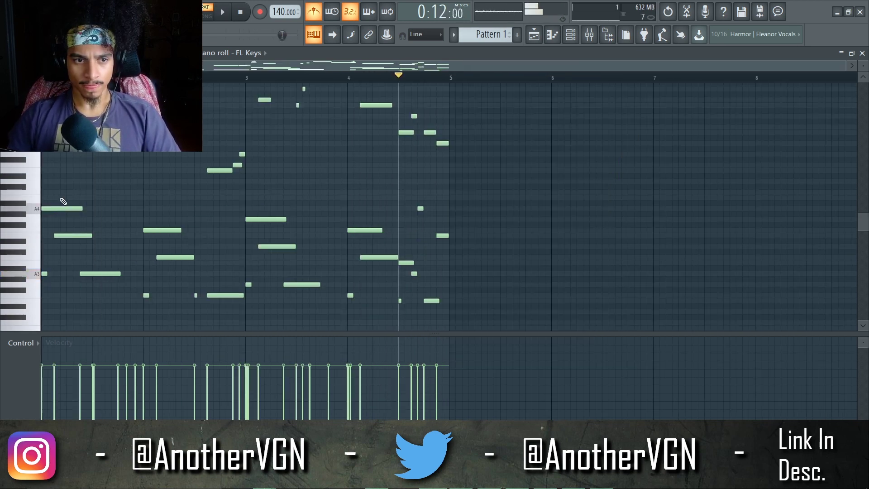
Add long overlapping E5, D5 and C5 notes in bar 1, with E5 at the start and C5 at mid-bar.
ctrl+scroll(64, 201, up, 3)
scroll(67, 195, up, 3)
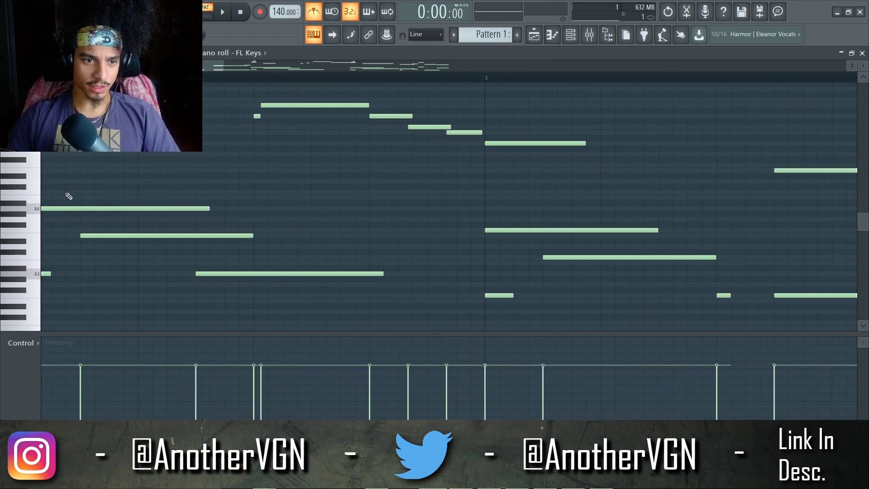
key(space)
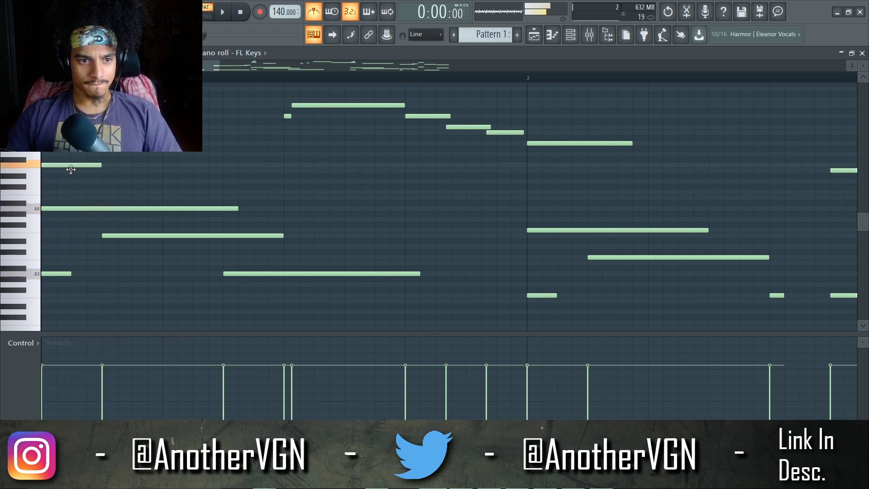
click(206, 181)
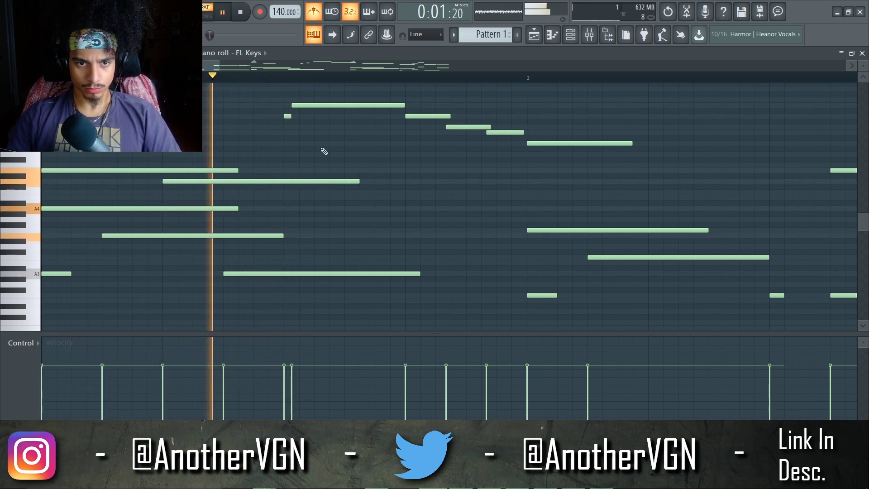
click(347, 126)
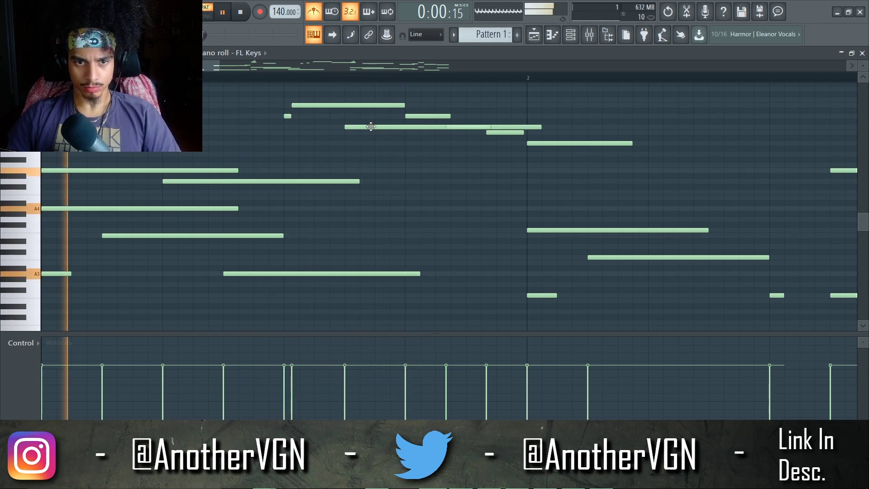
drag(371, 126, 337, 195)
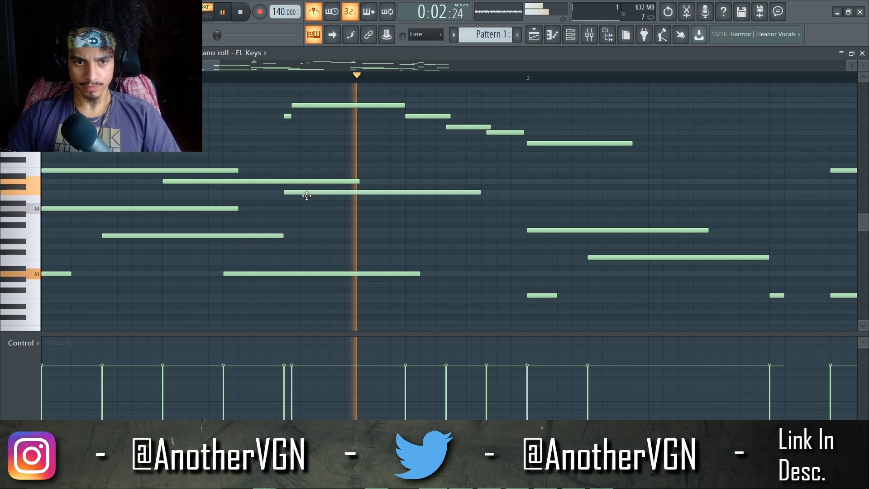
Apply quick legato to the E5, D5 and C5 notes in bar 1 so they run end to end, and play them.
key(space)
drag(404, 200, 231, 146)
key(ctrl+l)
key(ctrl+d)
key(space)
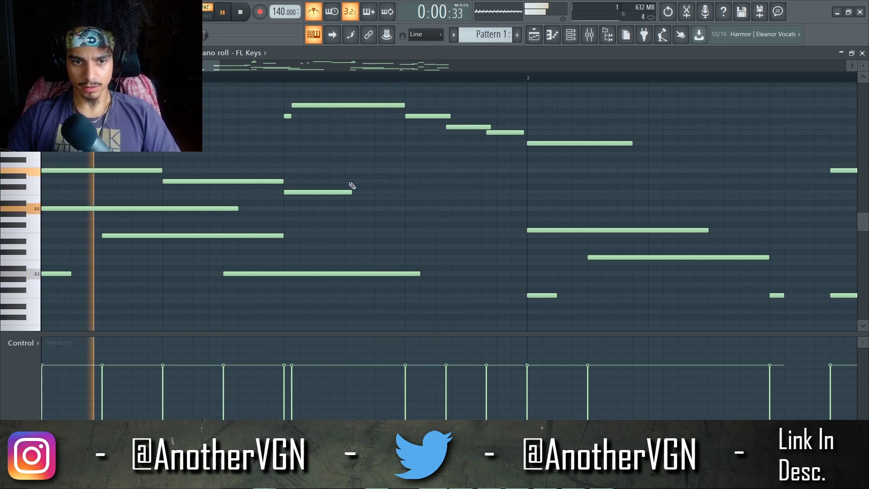
Extend the C5 note to nearly the end of bar 1 and copy the E5, D5, C5 phrase into bar 2.
scroll(286, 197, down, 2)
drag(246, 192, 351, 193)
drag(87, 169, 396, 188)
key(space)
key(ctrl+z)
Lower the three copied phrase notes in bar 2 to A4, F4 and E4.
scroll(403, 191, up, 1)
scroll(402, 190, down, 2)
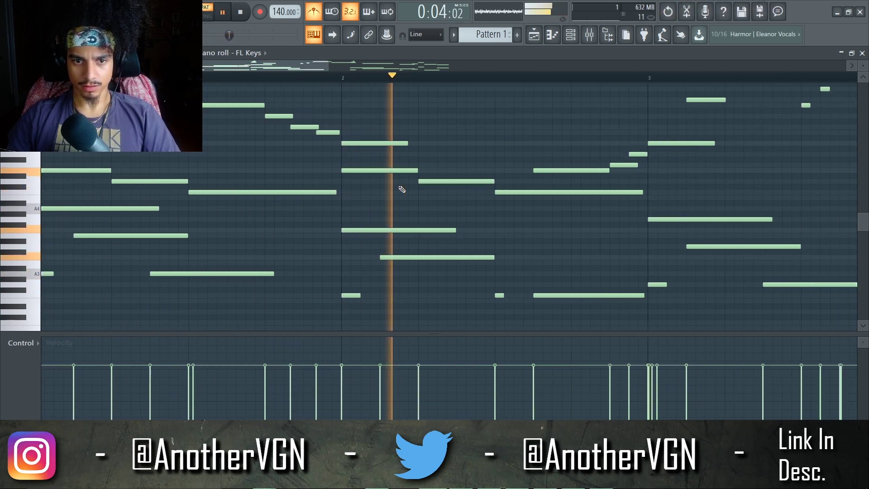
scroll(392, 174, down, 2)
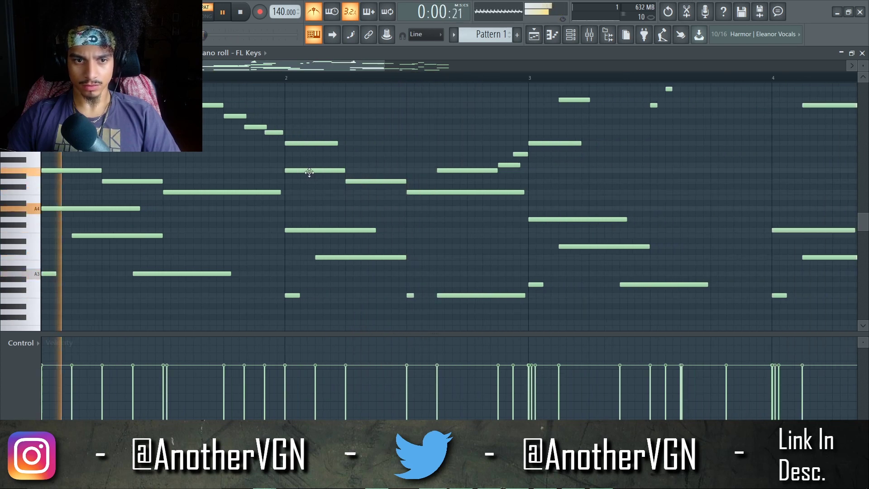
scroll(238, 209, up, 2)
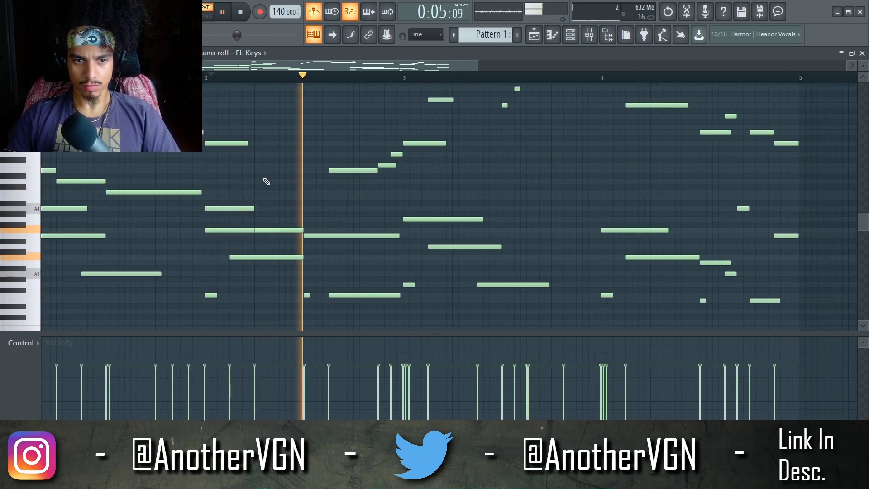
Copy the three-note phrase from bar 1 into bar 3 and shift its notes to D5, C5 and A#4.
scroll(266, 180, down, 3)
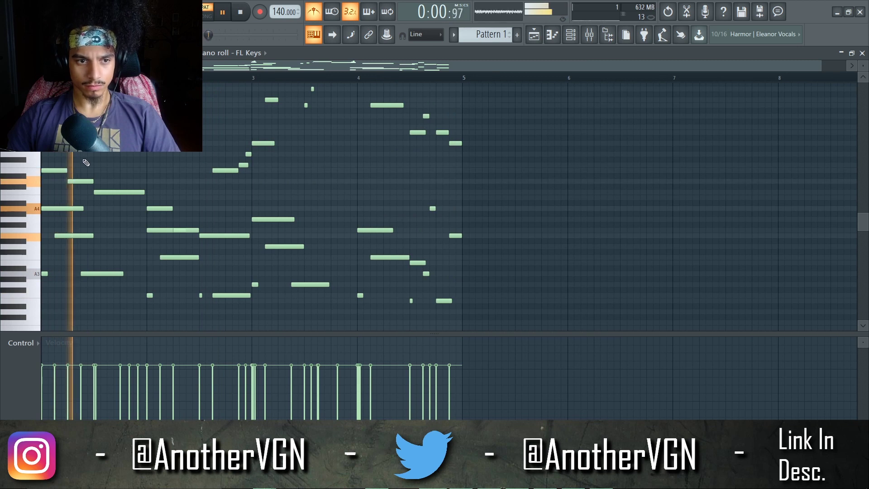
drag(94, 185, 268, 181)
scroll(268, 181, up, 3)
key(ctrl+d)
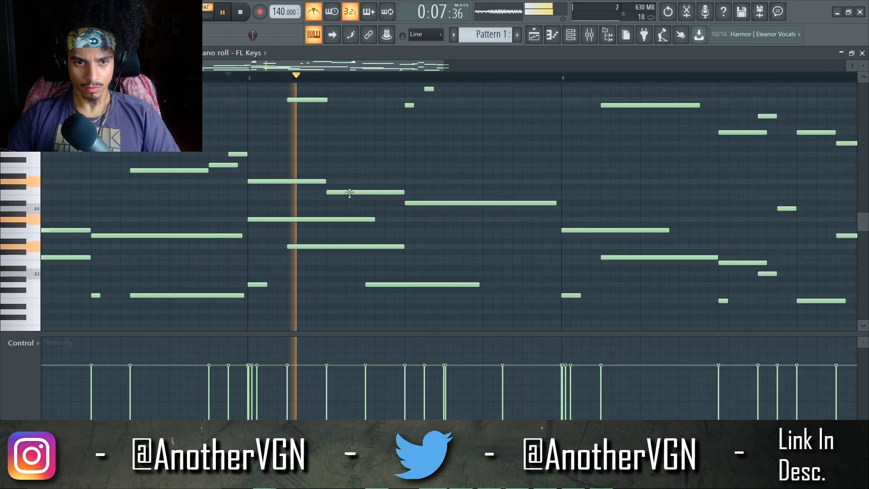
Raise the last note of the bar 3 phrase to B4 and copy the D5, C5, B4 phrase into bar 4.
drag(411, 202, 381, 180)
key(space)
key(space)
scroll(409, 181, down, 3)
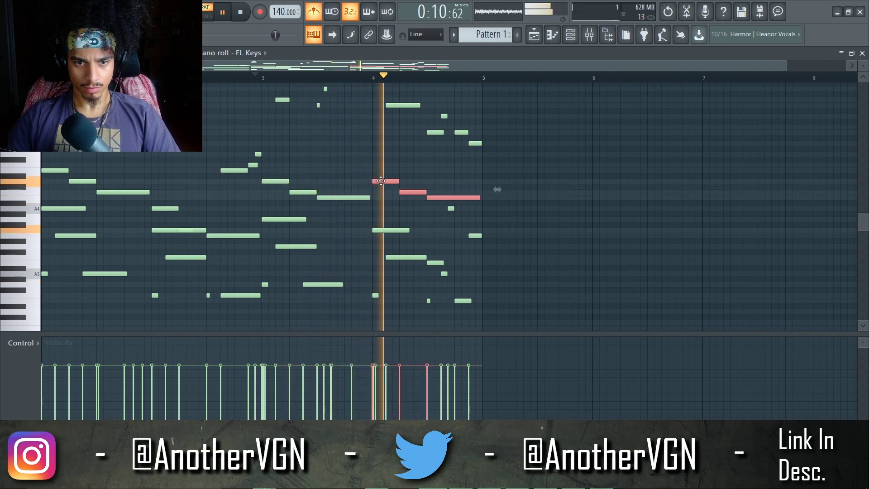
Lower the three copied phrase notes in bar 4 to B4, A4 and E4.
click(410, 167)
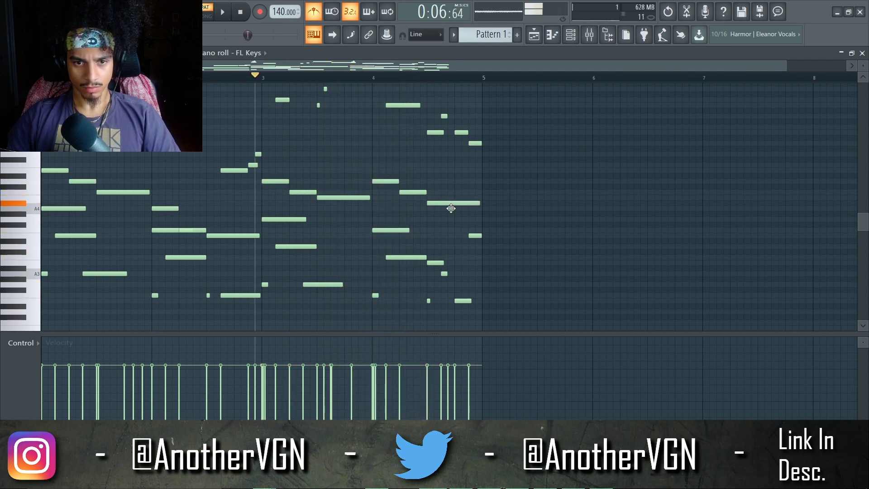
key(space)
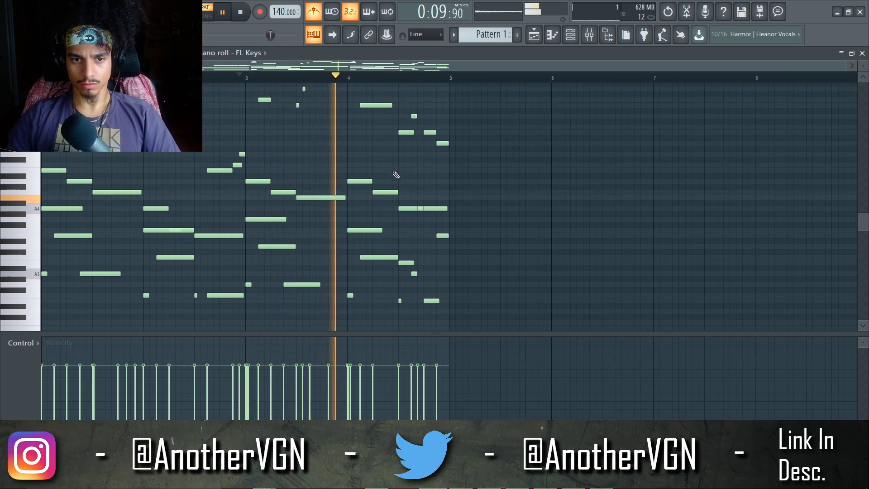
scroll(381, 182, up, 3)
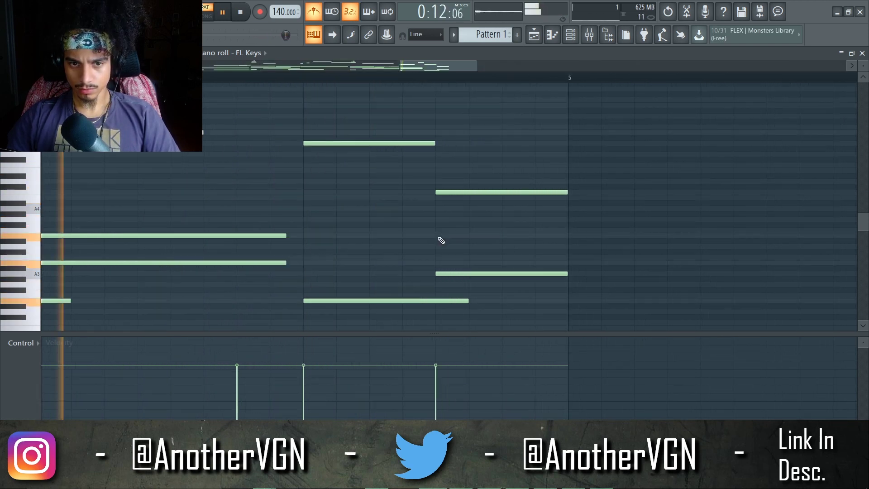
Build an A3, C5, E5 chord at the end of bar 4 and strum its note starts, adjusting the time strength.
click(439, 236)
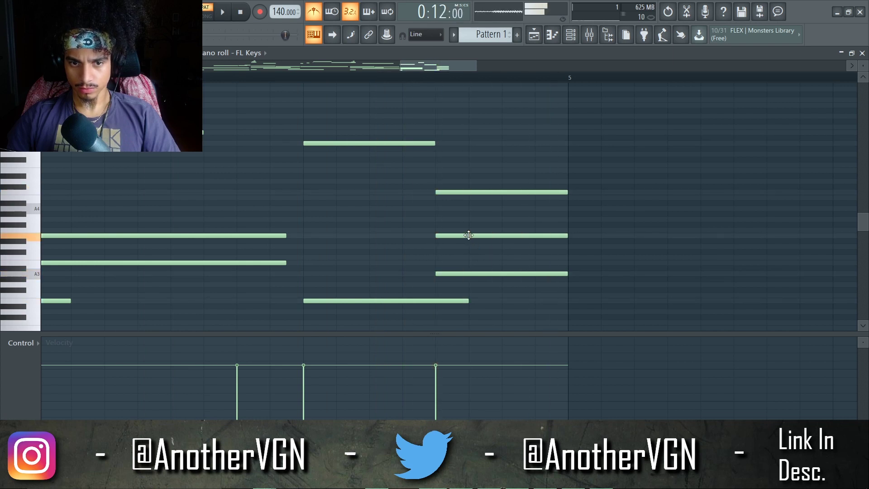
drag(469, 247, 467, 263)
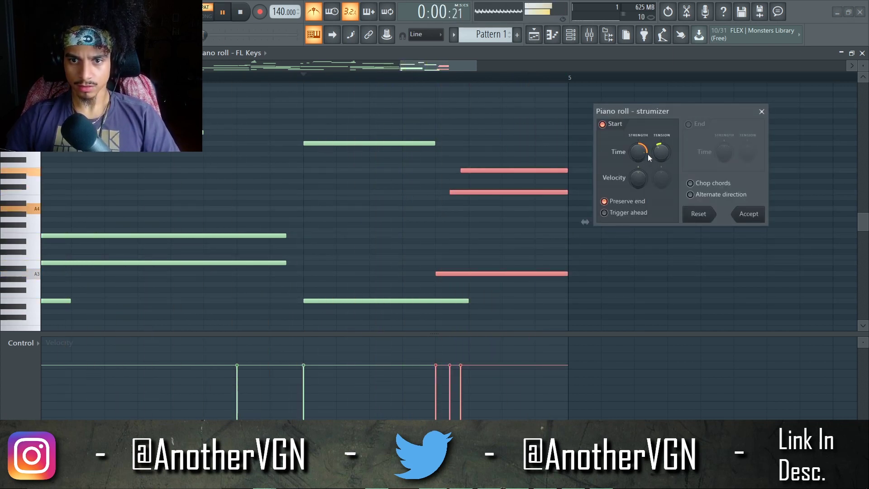
mouse_move(638, 152)
mouse_down()
mouse_move(638, 130)
mouse_move(638, 137)
mouse_up()
Raise the strummed chord at the end of bar 4 by an octave to A4, C6 and E6, and deselect it.
key(space)
key(space)
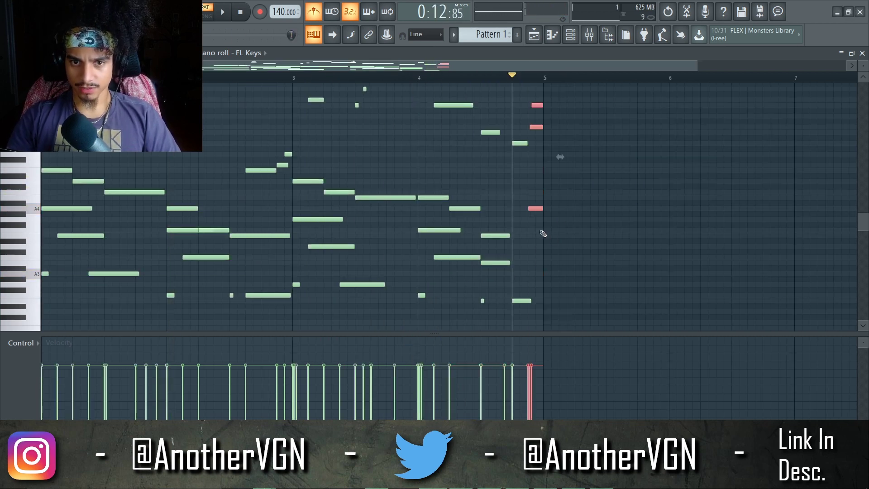
key(space)
key(ctrl+d)
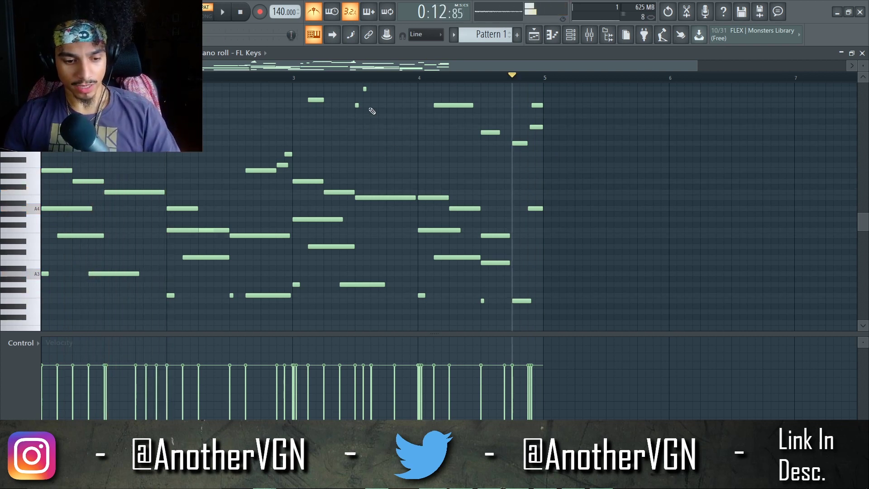
Randomize the velocities of all notes with the randomizer's levels section, leaving pattern generation off.
key(alt+r)
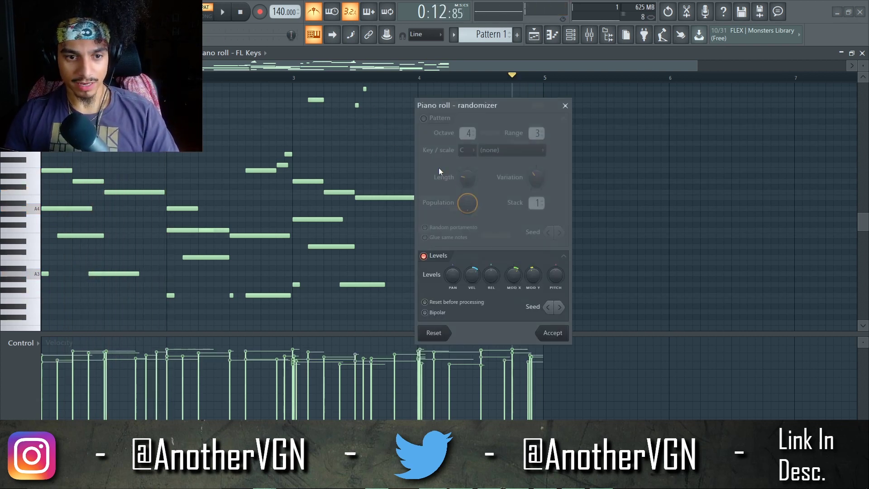
click(550, 339)
scroll(468, 218, down, 2)
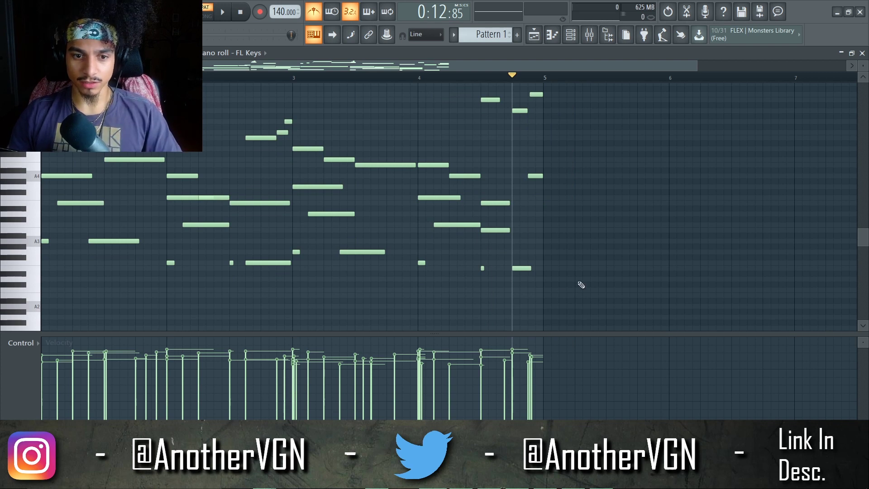
Select all notes and lower their velocities slightly, then clear the selection.
key(ctrl+a)
scroll(571, 271, up, 8)
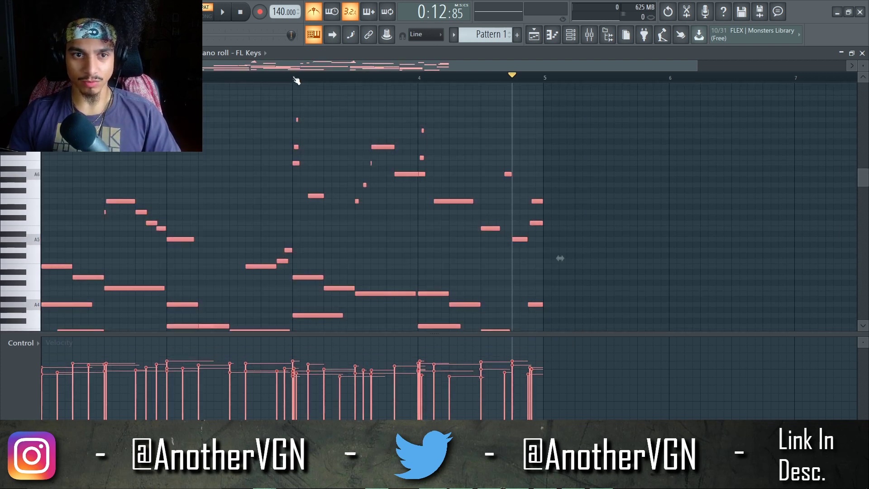
click(560, 258)
Play the four-bar pattern with the metronome off to check the velocities and melody.
key(space)
scroll(560, 258, down, 4)
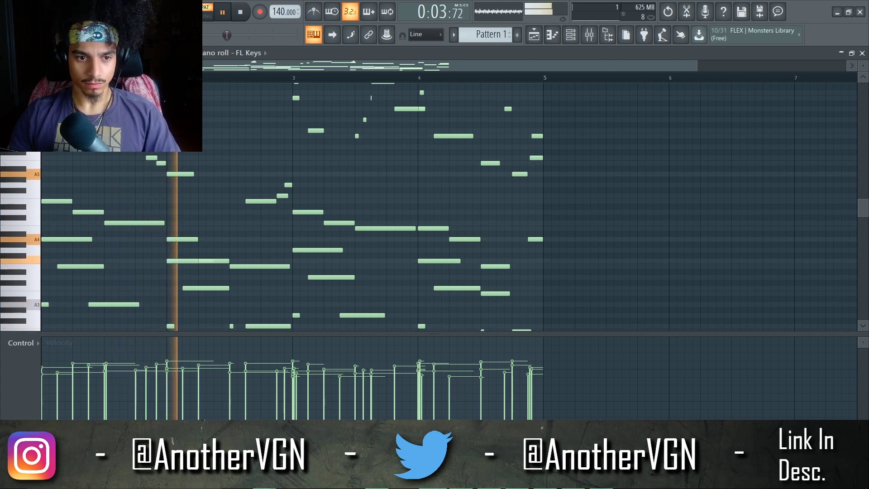
scroll(448, 240, down, 2)
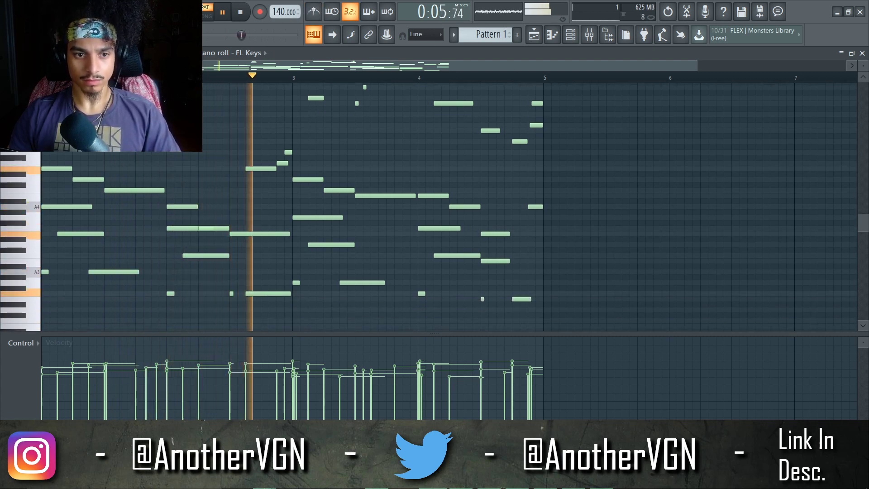
scroll(275, 144, up, 3)
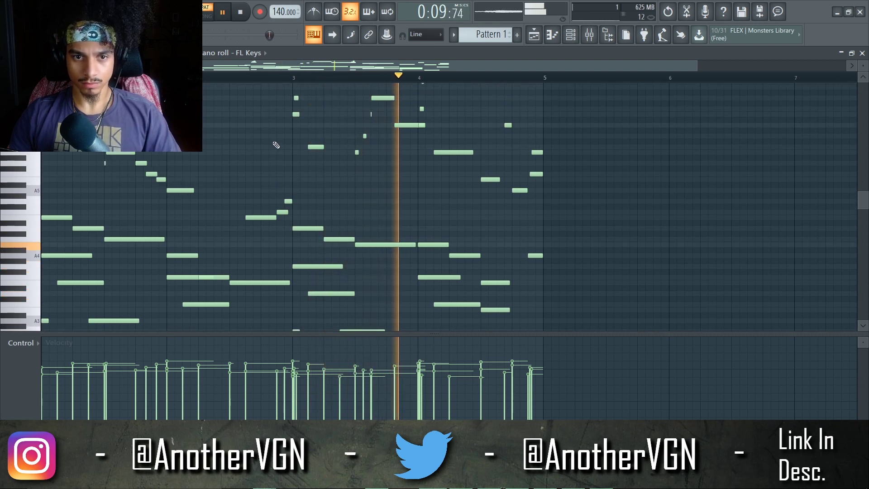
scroll(284, 139, down, 2)
scroll(344, 125, down, 2)
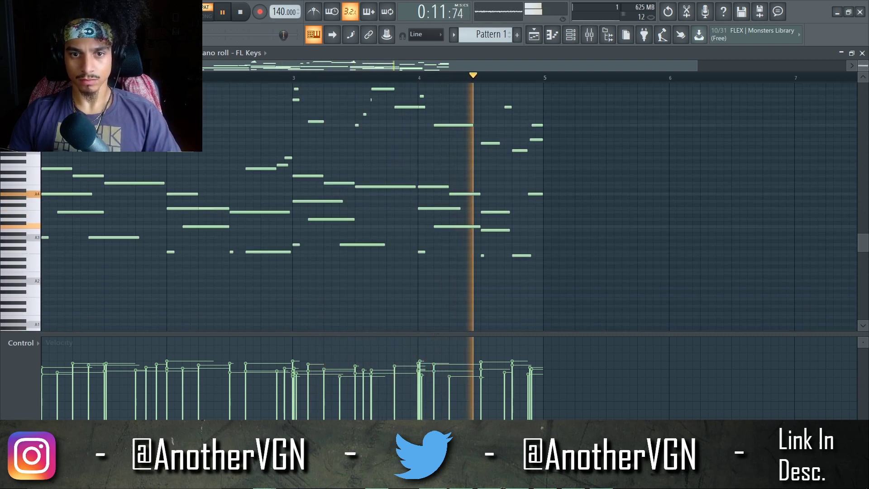
Add an E5 note in the second half of bar 4 and raise the closing strummed chord by an octave.
scroll(362, 125, up, 1)
scroll(502, 176, up, 4)
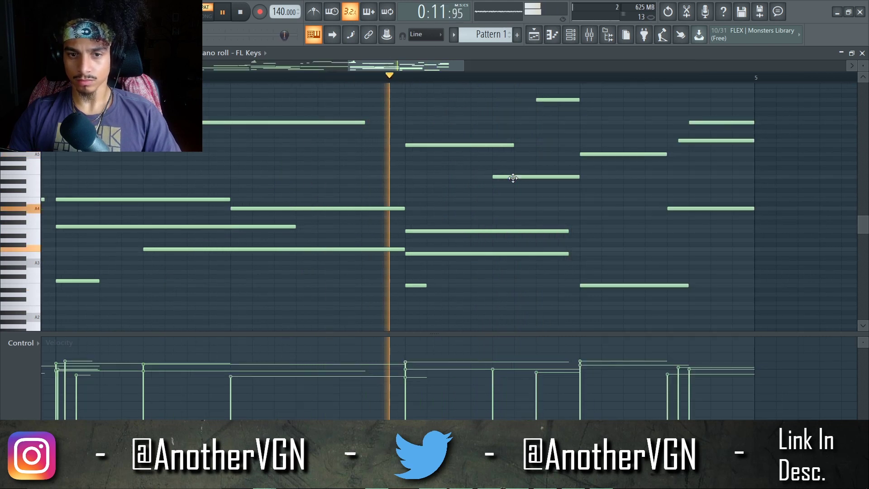
key(space)
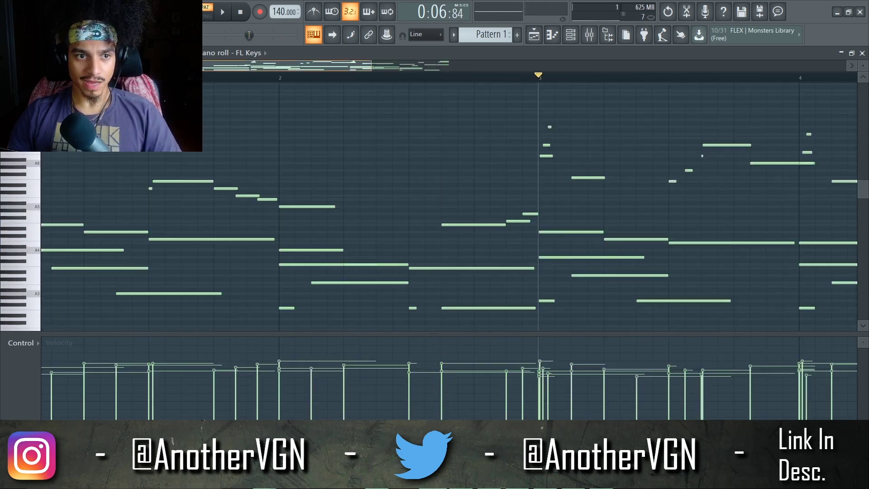
Add short, spaced A7, E7, G7 and F7 notes across bar 1 above the melody.
scroll(448, 203, left, 1)
scroll(448, 204, up, 2)
scroll(449, 204, left, 1)
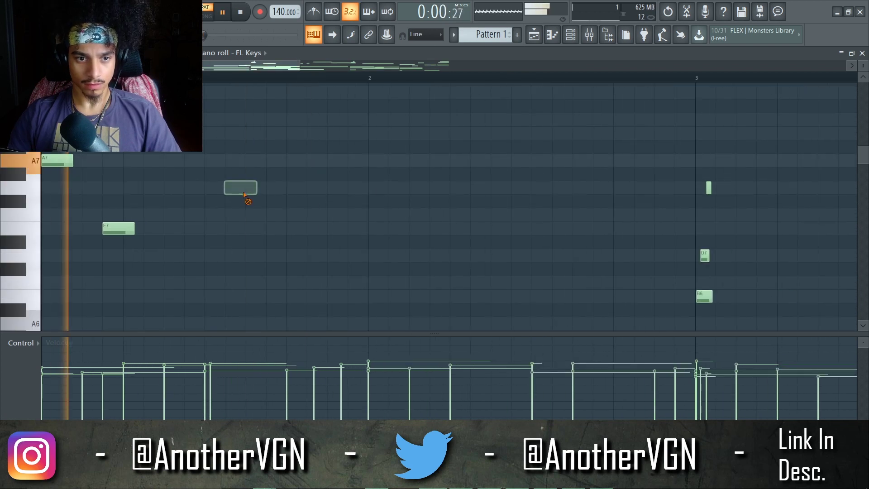
scroll(210, 192, up, 2)
click(209, 189)
scroll(267, 209, down, 1)
scroll(310, 217, down, 1)
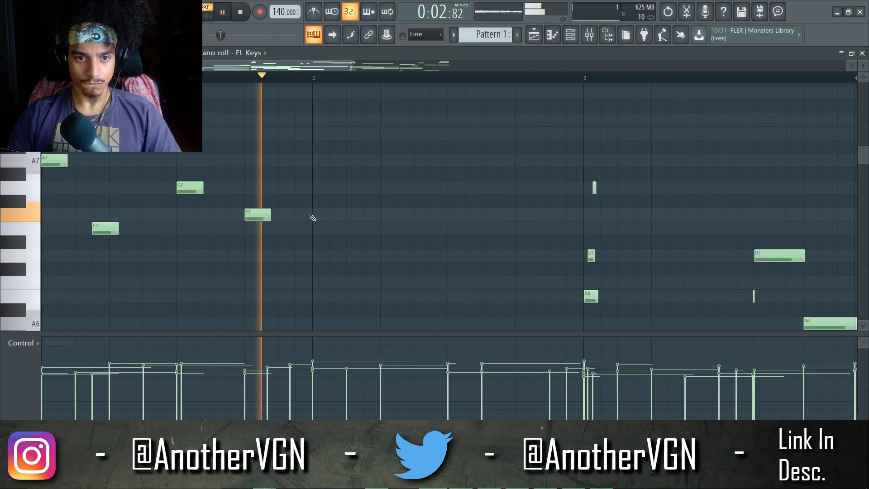
Replace the high F7 note in bar 1 with a short E7.
scroll(203, 215, up, 2)
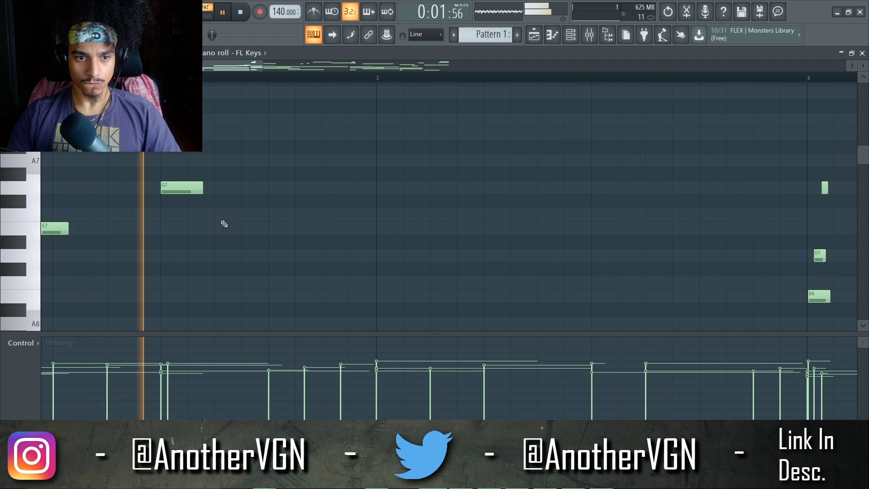
click(244, 229)
key(space)
scroll(244, 217, down, 1)
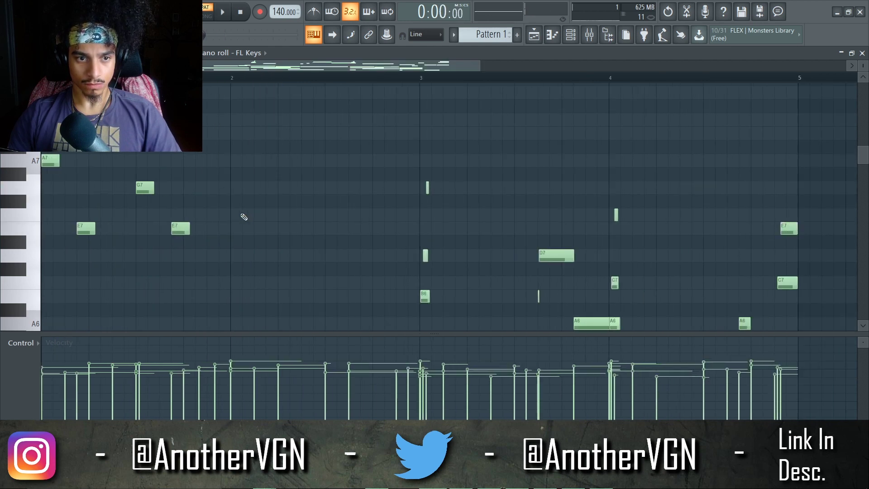
Duplicate the A7, E7, G7, E7 figure from bar 1 into bar 2, and both bars into bars 3 and 4.
drag(236, 248, 43, 154)
key(space)
key(ctrl+b)
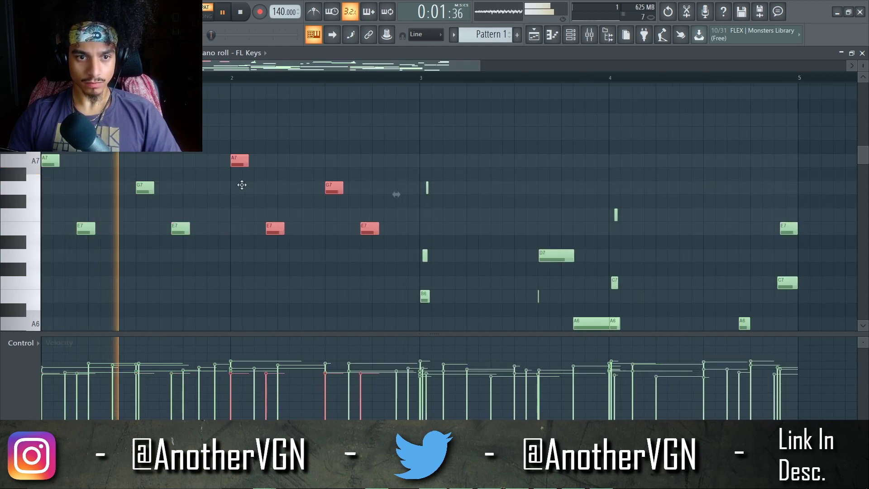
scroll(242, 184, down, 1)
drag(285, 234, 42, 127)
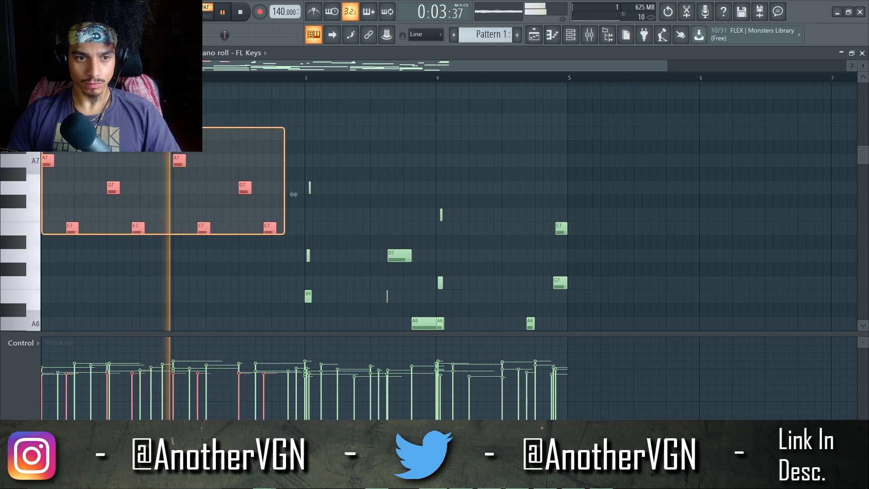
key(ctrl+b)
drag(440, 159, 441, 158)
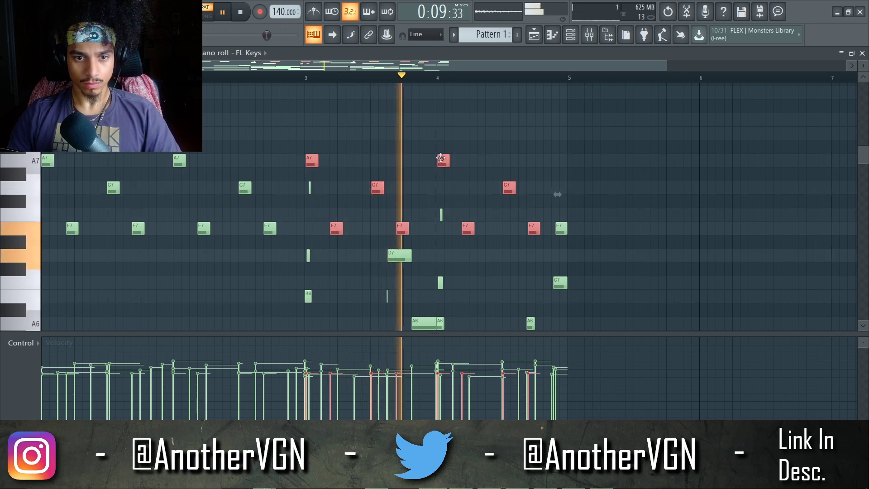
Change the pitches of the high figure in bar 4 to F7, C7, D7 and A6.
ctrl+click(423, 142)
scroll(506, 194, up, 2)
drag(512, 192, 509, 214)
drag(566, 229, 566, 281)
key(space)
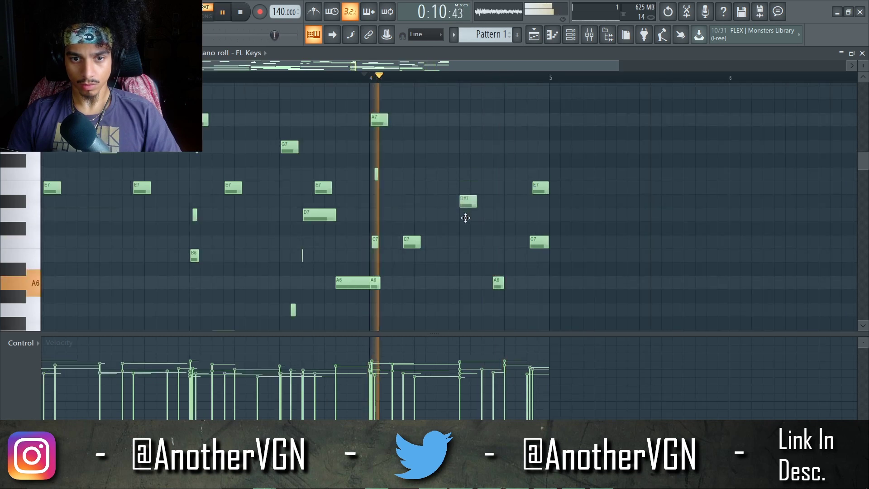
drag(465, 217, 467, 220)
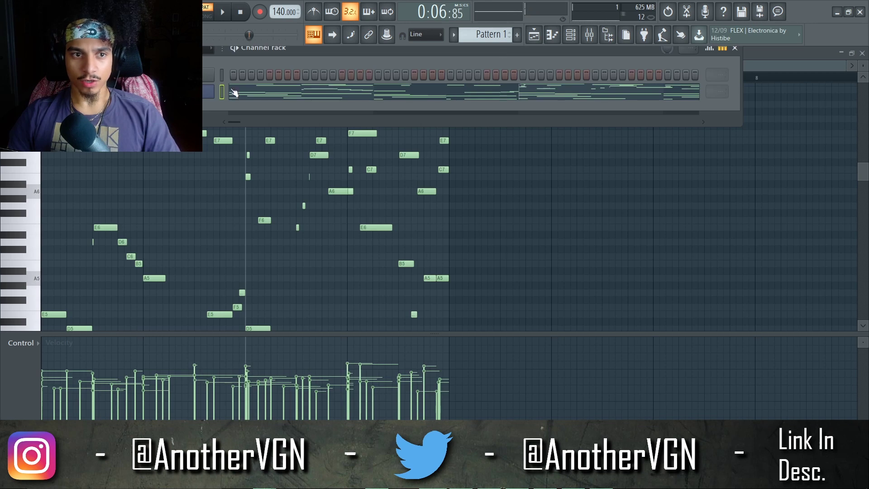
Copy the finished notes into the Pluck 4 #2 channel and open its piano roll.
right_click(214, 86)
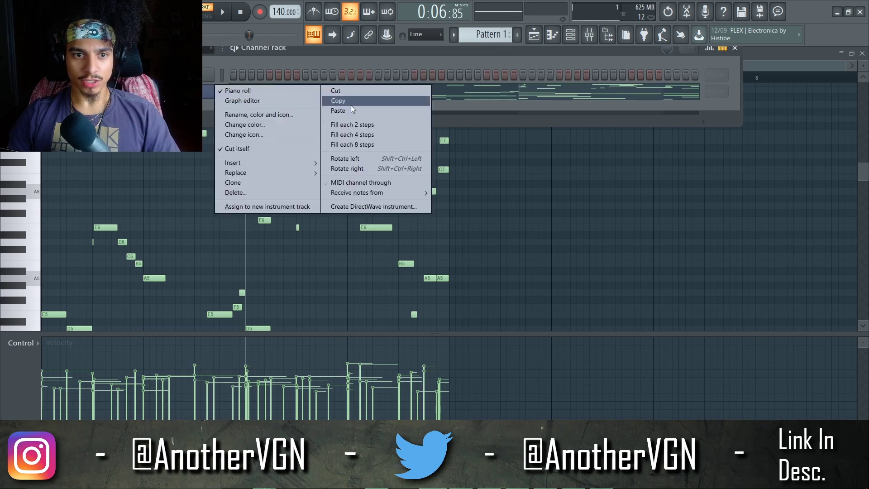
click(339, 110)
right_click(214, 86)
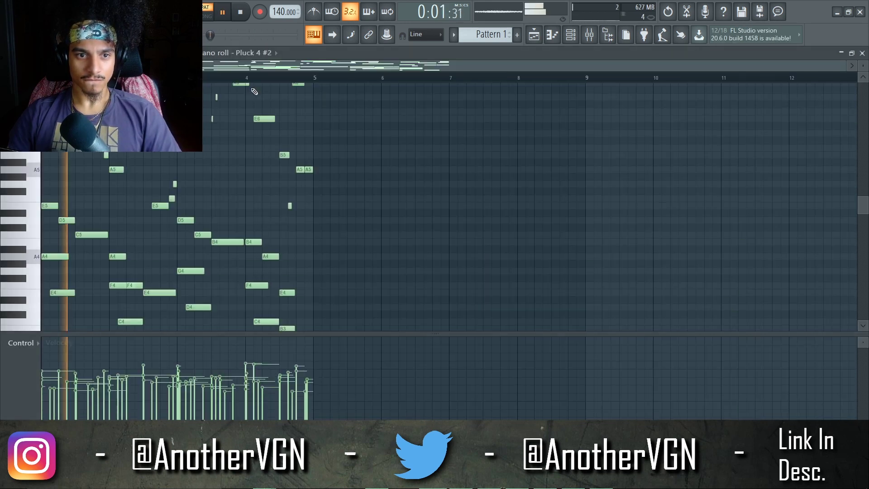
Transpose all notes in the Pluck 4 #2 channel down one octave.
scroll(334, 179, down, 1)
scroll(333, 179, up, 1)
scroll(333, 179, down, 4)
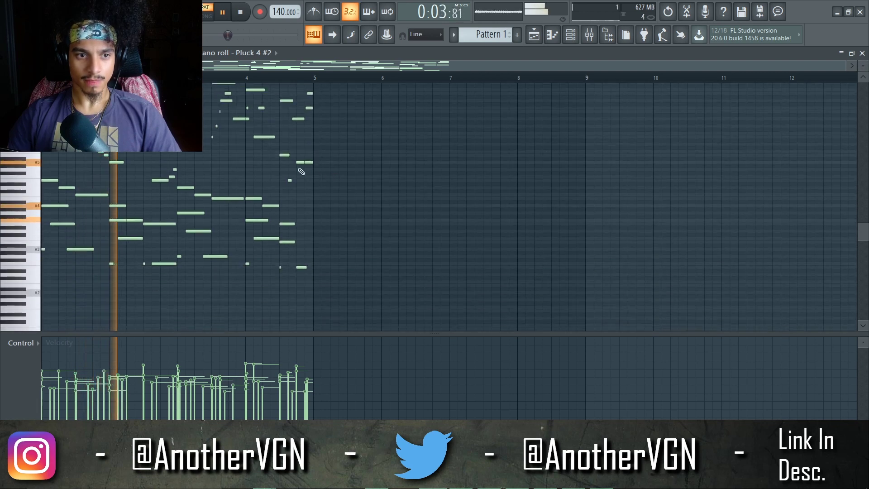
key(ctrl+Down)
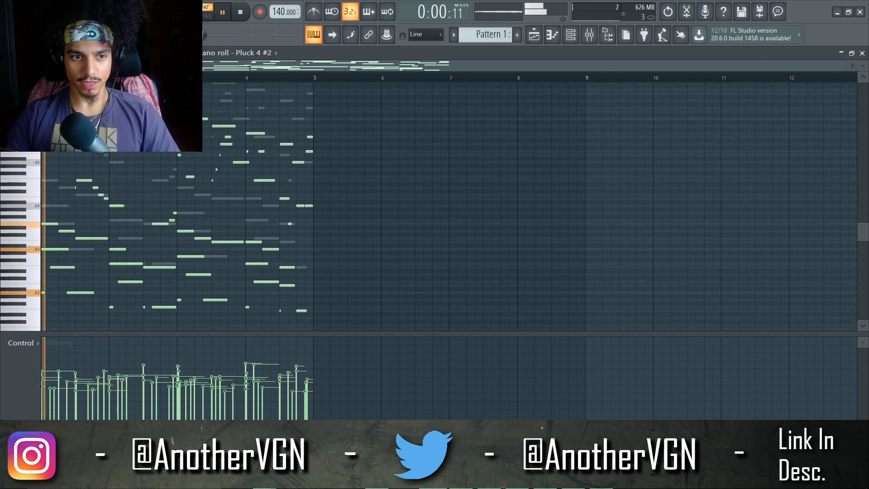
Try the Pluck 4 #2 notes another octave lower and play the pattern.
key(ctrl+Down)
key(space)
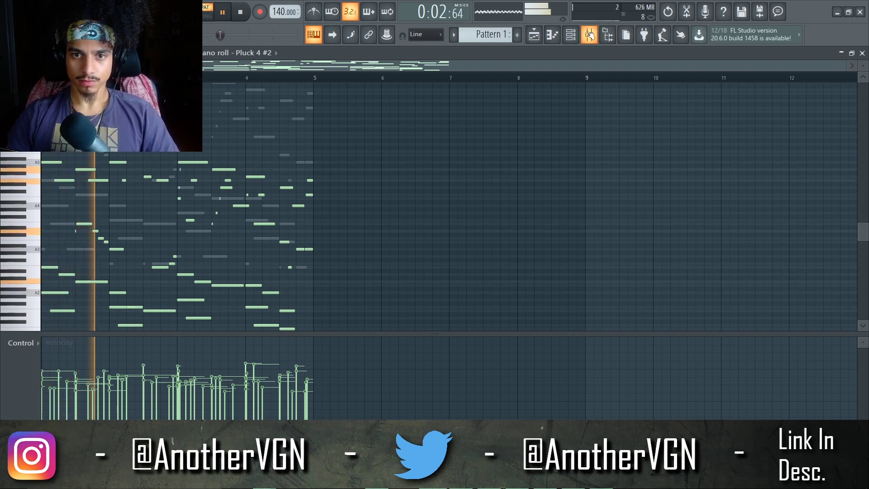
Check the volume envelope in the Pluck 4 #2 channel settings during playback and return to its piano roll.
key(F9)
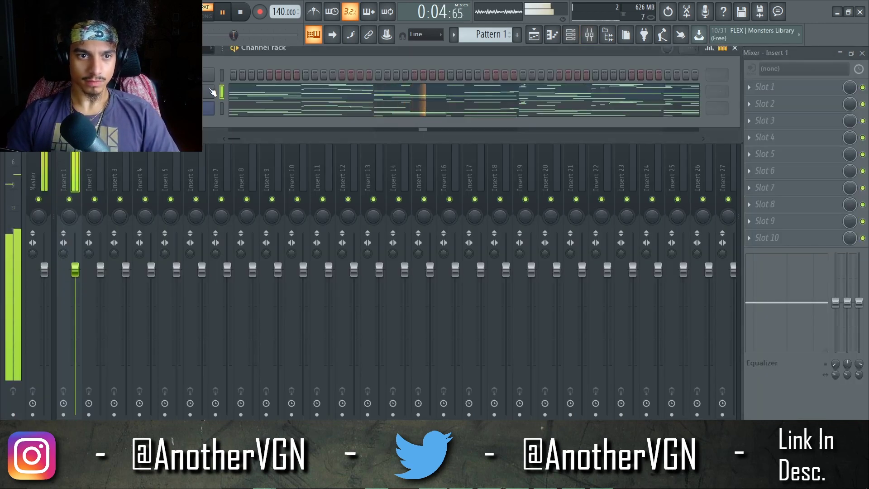
click(208, 89)
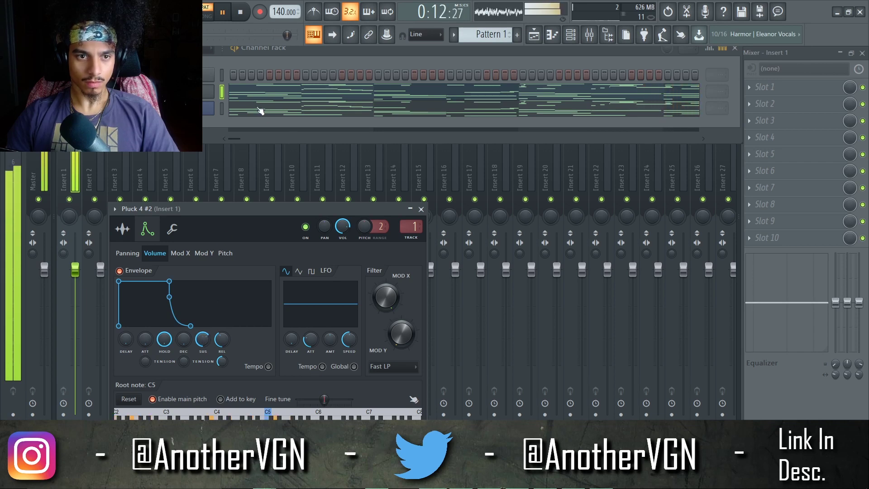
click(246, 92)
scroll(245, 151, down, 1)
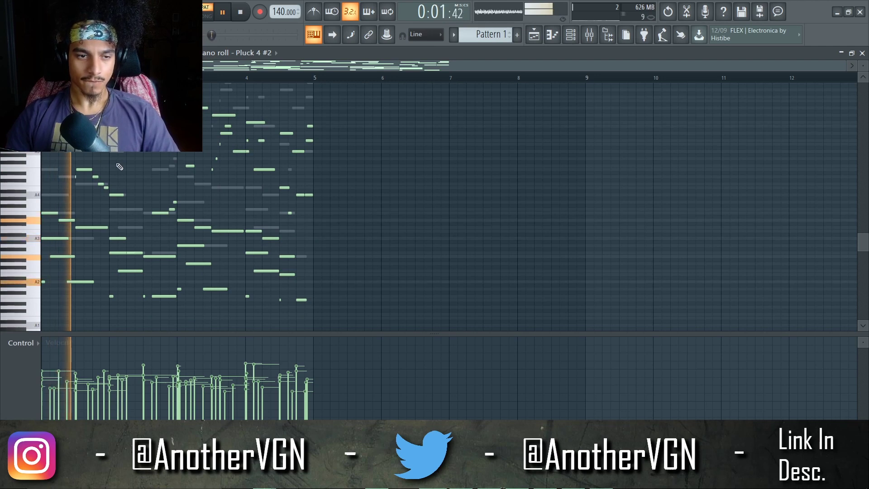
Examine the low notes of the Pluck 4 #2 channel in the piano roll and compare them with the FL Keys channel.
scroll(120, 166, up, 3)
drag(136, 66, 93, 66)
scroll(165, 185, down, 3)
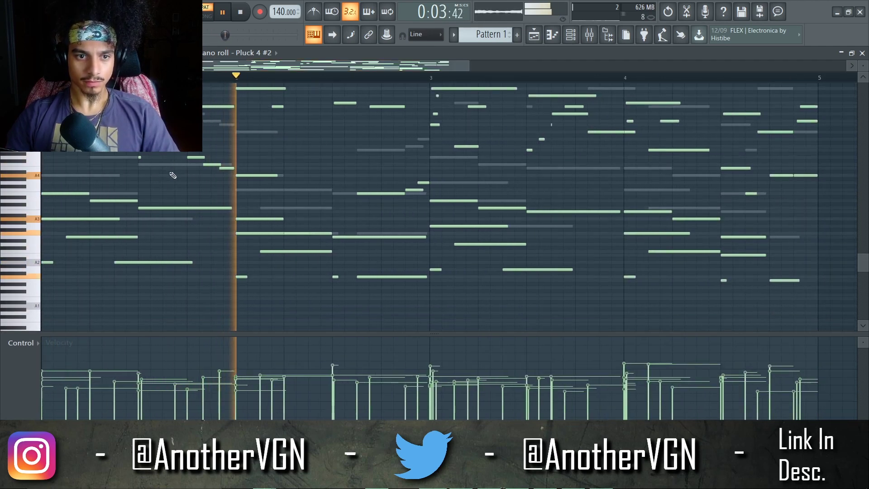
scroll(181, 172, up, 4)
scroll(187, 169, down, 6)
key(space)
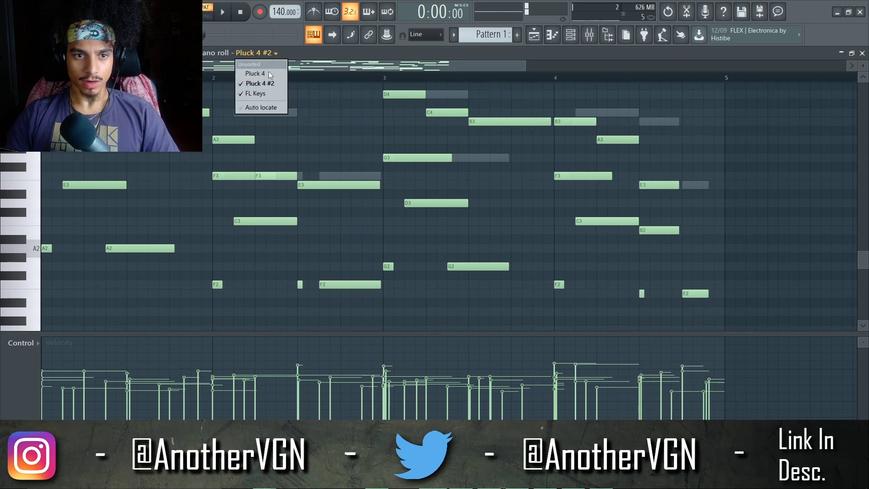
click(262, 93)
click(251, 53)
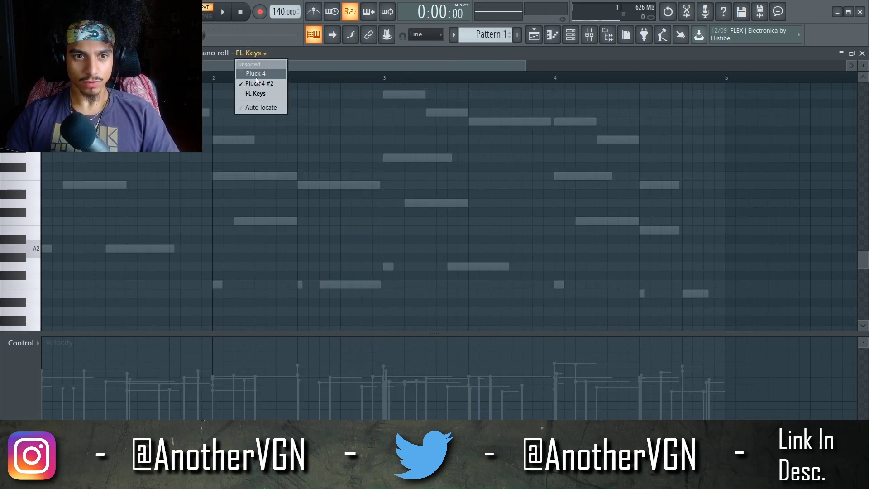
click(257, 83)
Duplicate the bass notes of the Pluck 4 #2 channel one octave lower, starting on A1.
key(space)
scroll(240, 135, down, 3)
scroll(230, 157, down, 2)
key(space)
drag(522, 252, 64, 173)
key(ctrl+c)
key(ctrl+v)
key(ctrl+Down)
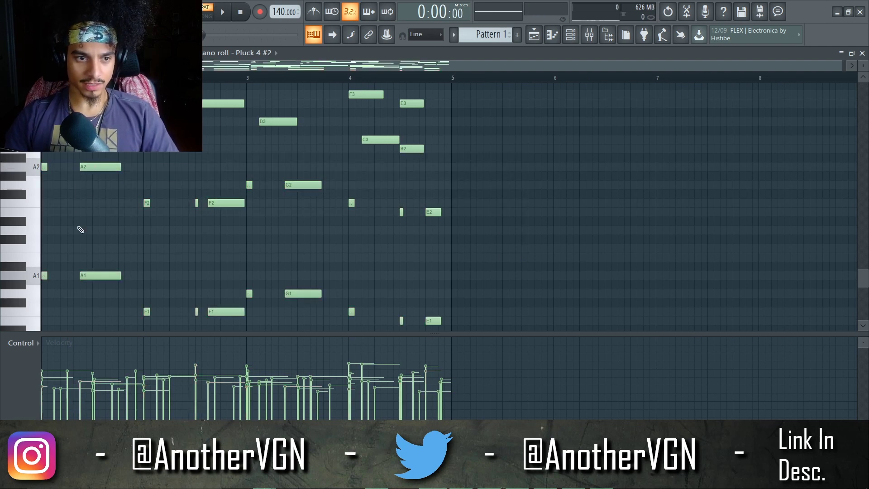
scroll(39, 257, up, 5)
scroll(113, 224, down, 6)
Lengthen the duplicated A1, F1, G1, F1 and E1 notes to fill the four bars and quick-chop them into short repeated notes.
drag(588, 298, 5, 187)
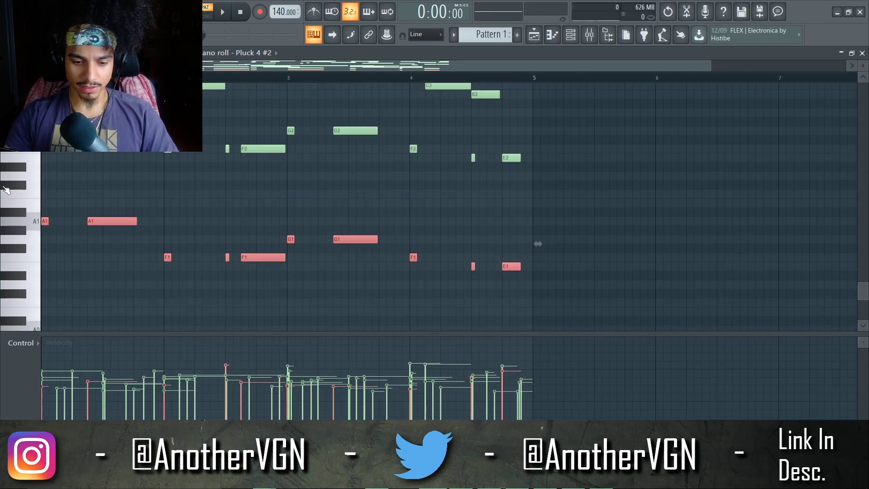
drag(100, 220, 142, 218)
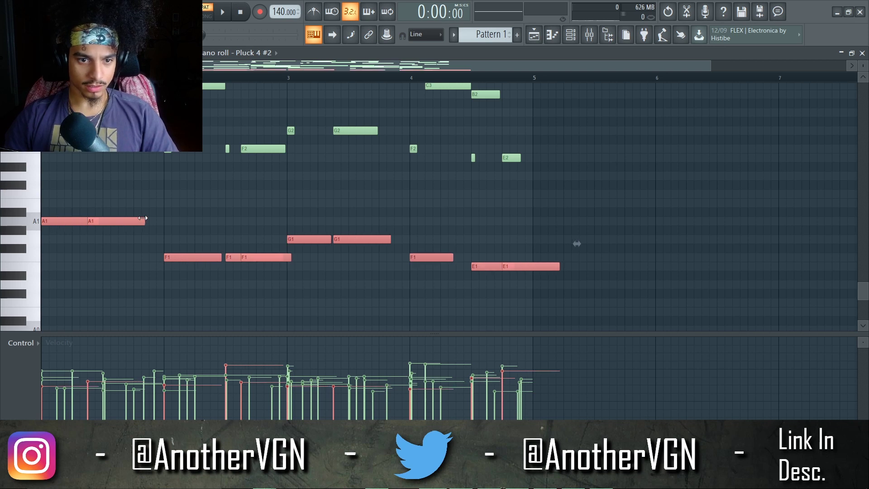
click(30, 53)
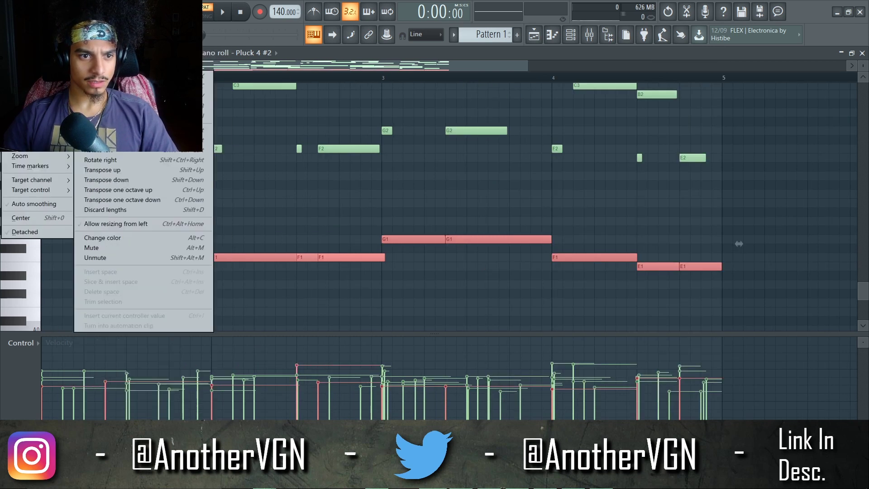
mouse_move(27, 87)
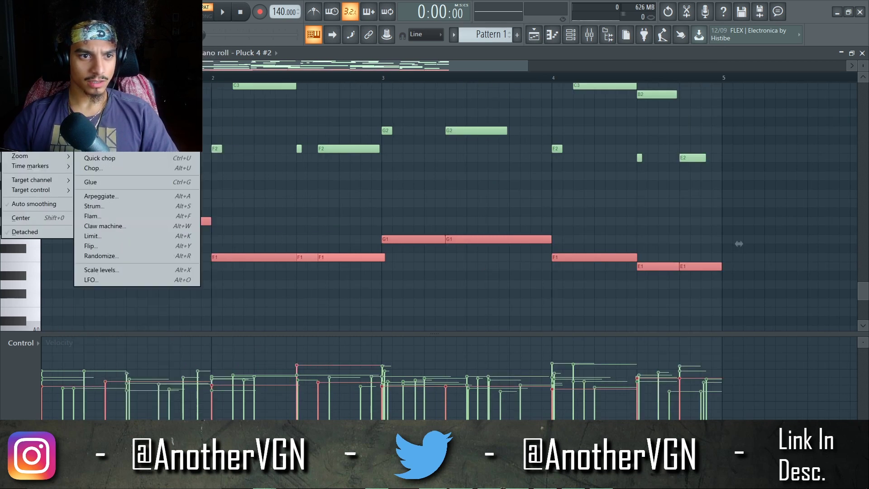
click(110, 159)
key(space)
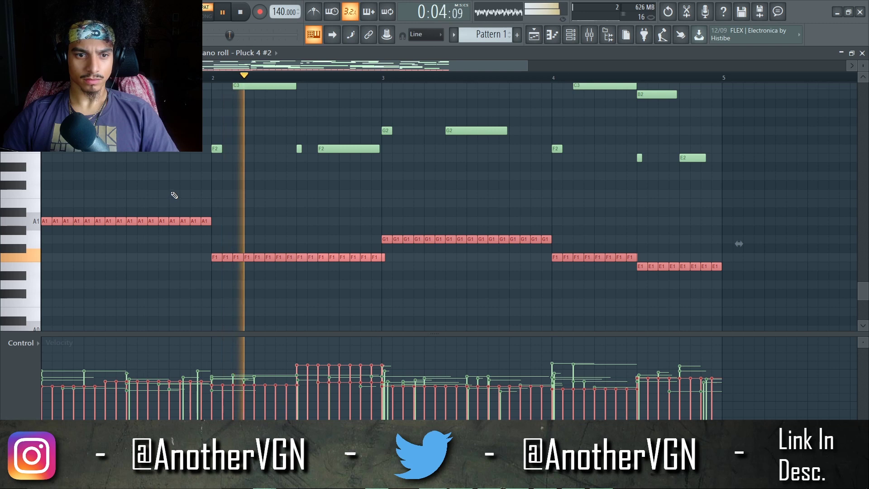
scroll(176, 192, down, 2)
Preview samples from the One Shot Kit's Guitars folder and set up Guitar 18 as a channel holding the chopped notes.
scroll(180, 191, up, 5)
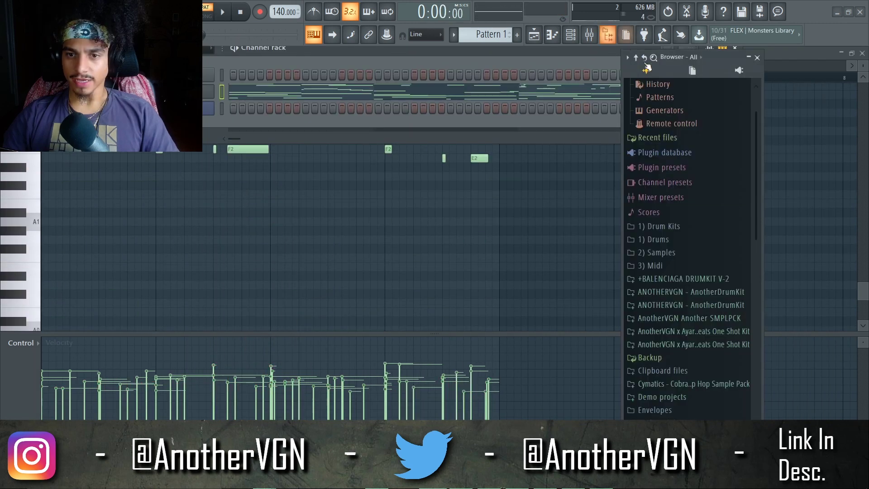
scroll(686, 209, up, 1)
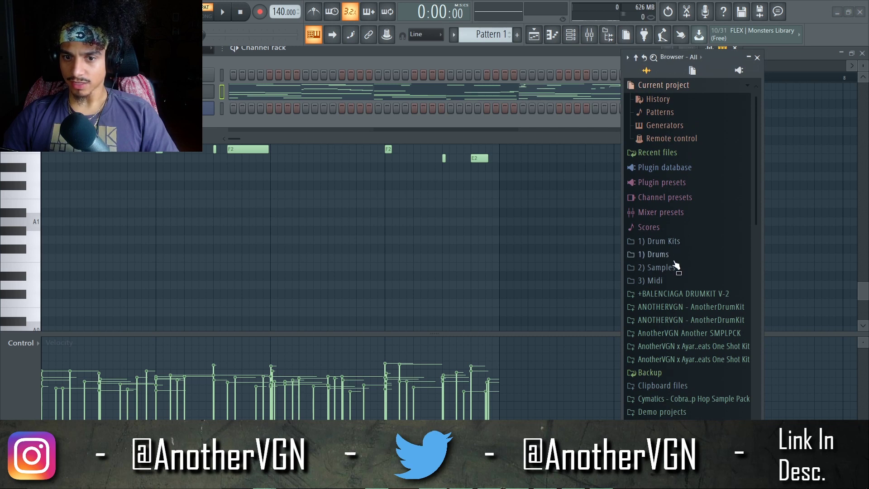
click(688, 346)
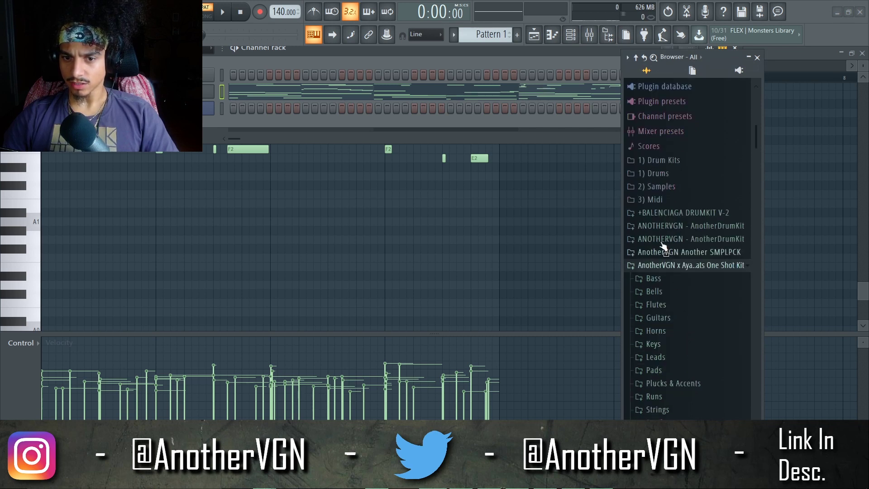
click(669, 246)
click(669, 303)
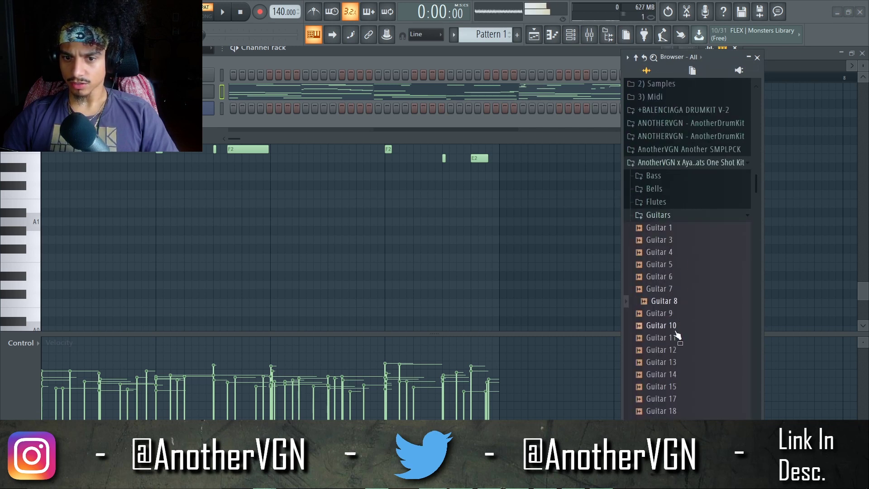
click(676, 327)
click(673, 339)
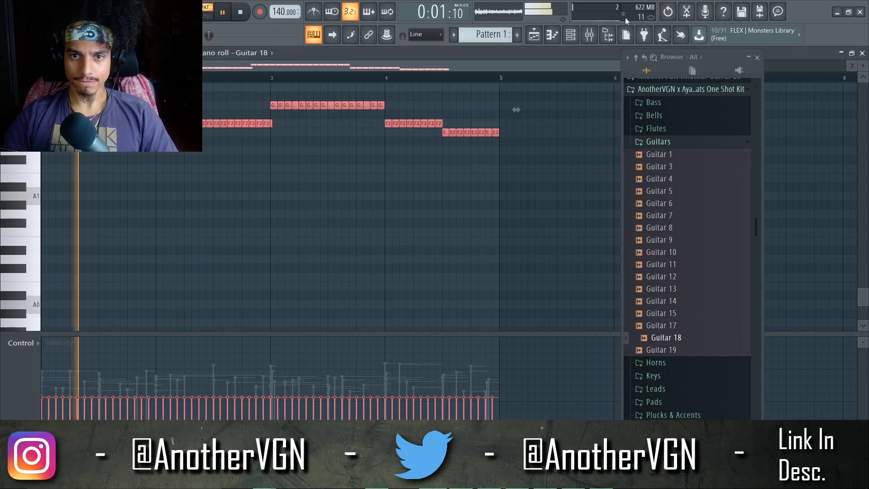
Transpose the chopped Guitar 18 notes up one octave to A3, F3, G3, F3 and E3.
key(F6)
key(space)
click(190, 125)
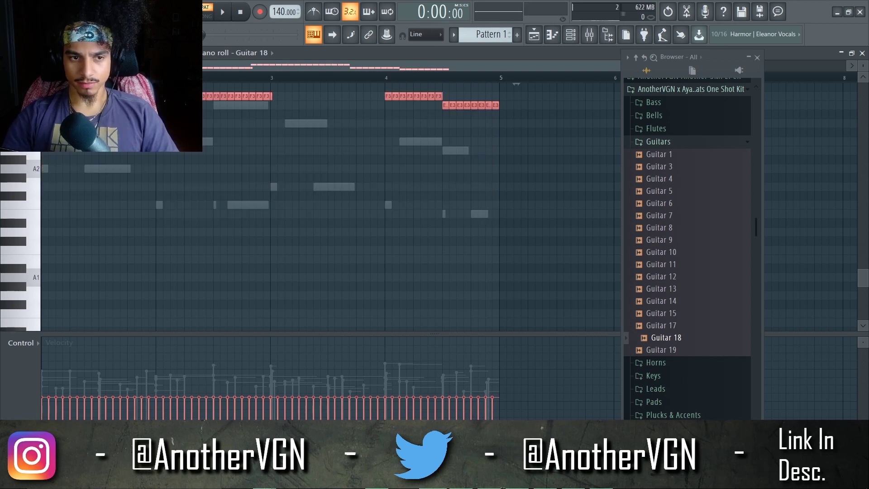
scroll(392, 93, up, 3)
Raise the velocity of all the chopped Guitar 18 notes.
key(F6)
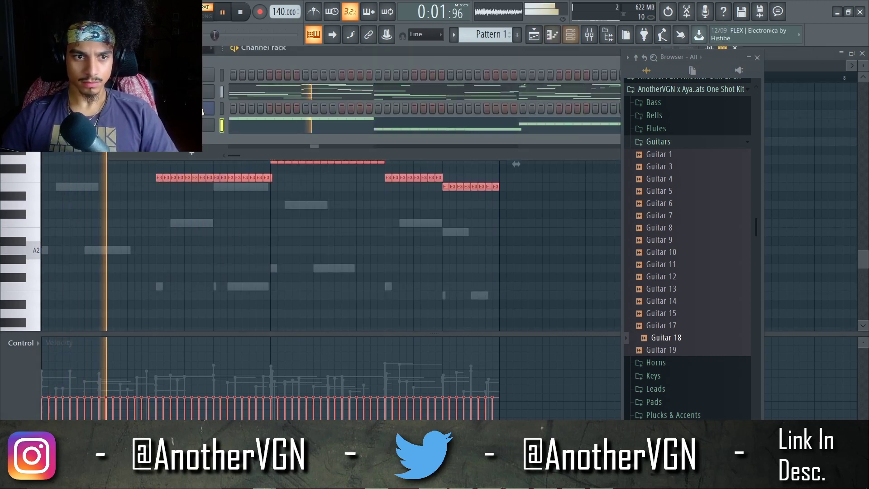
right_click(119, 123)
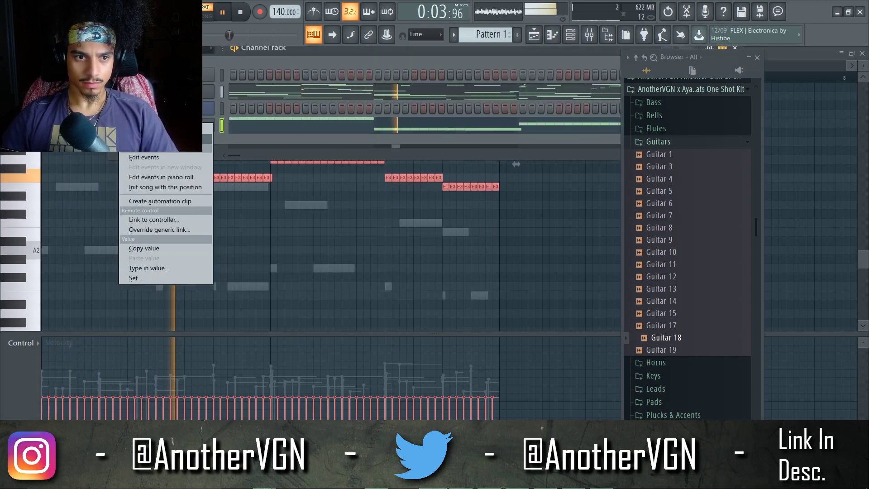
key(space)
key(F6)
scroll(185, 212, up, 1)
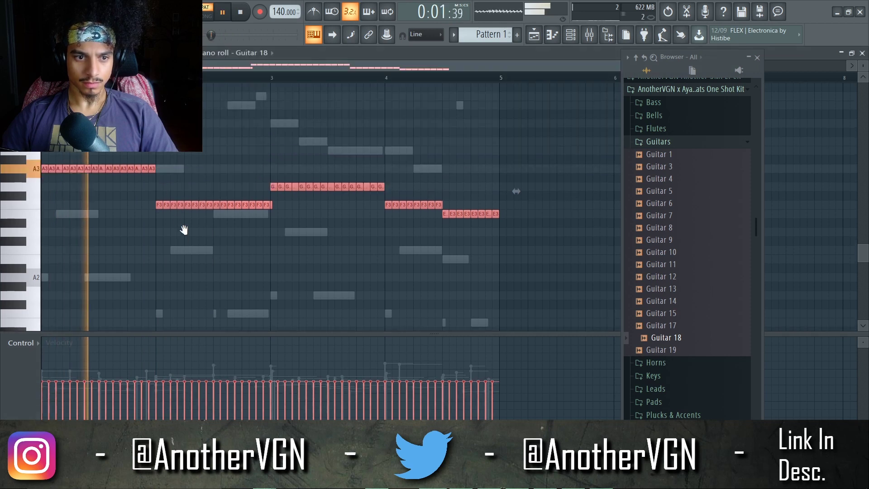
Transpose the chopped Guitar 18 notes, including the last E, up another octave to A4, F4, G4, F4 and E4.
drag(493, 246, 42, 110)
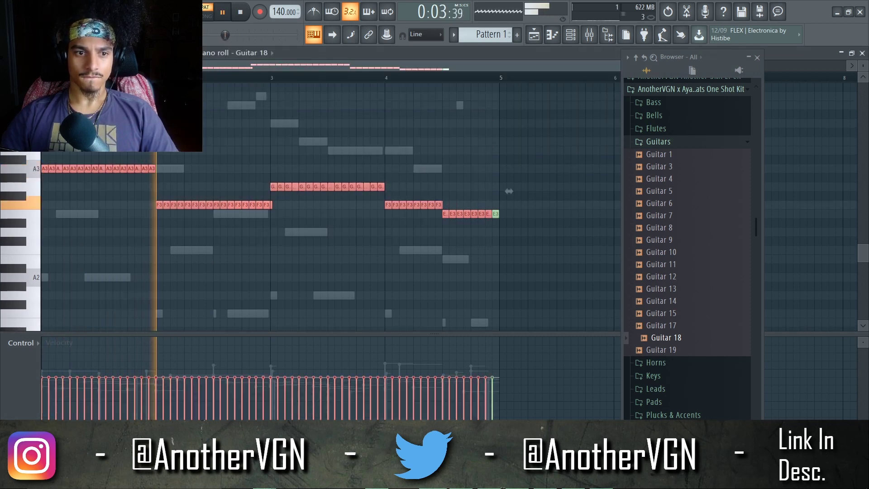
key(ctrl+Up)
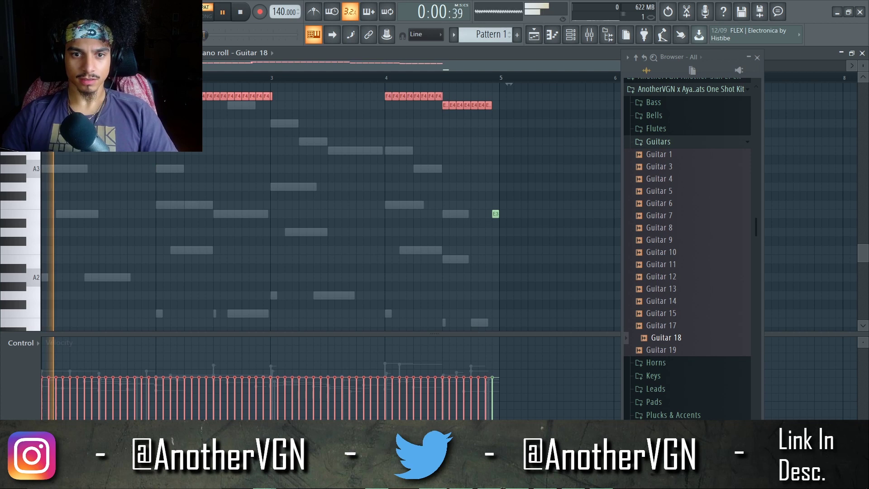
scroll(294, 216, up, 4)
drag(464, 309, 514, 331)
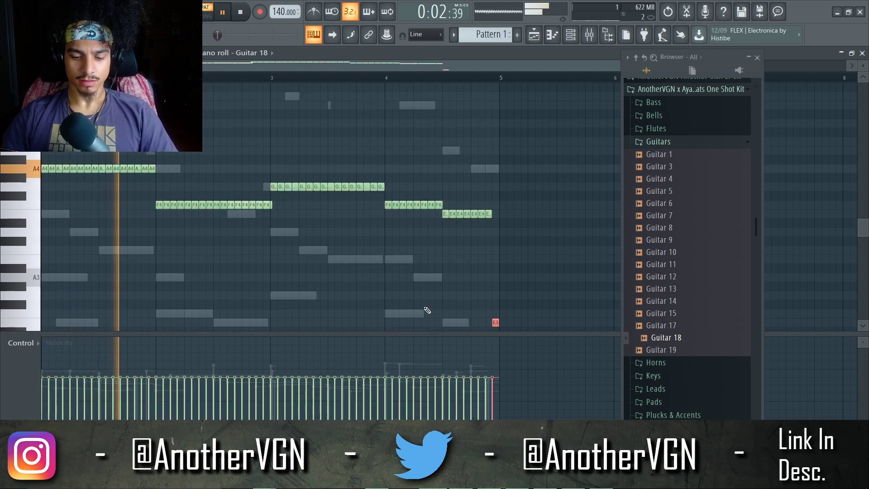
key(ctrl+Up)
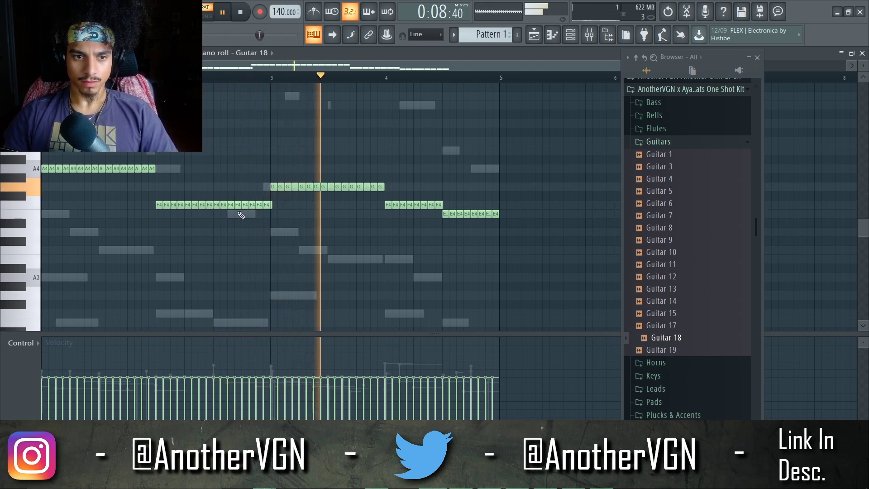
Switch the guitar channel to the Guitar 13 sample and lower the velocity of alternate A4 notes in bar 1.
scroll(234, 208, up, 3)
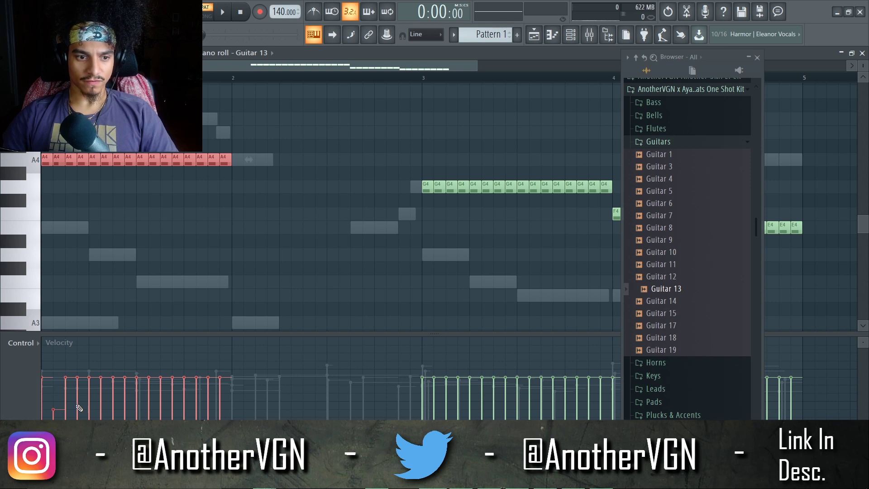
click(78, 392)
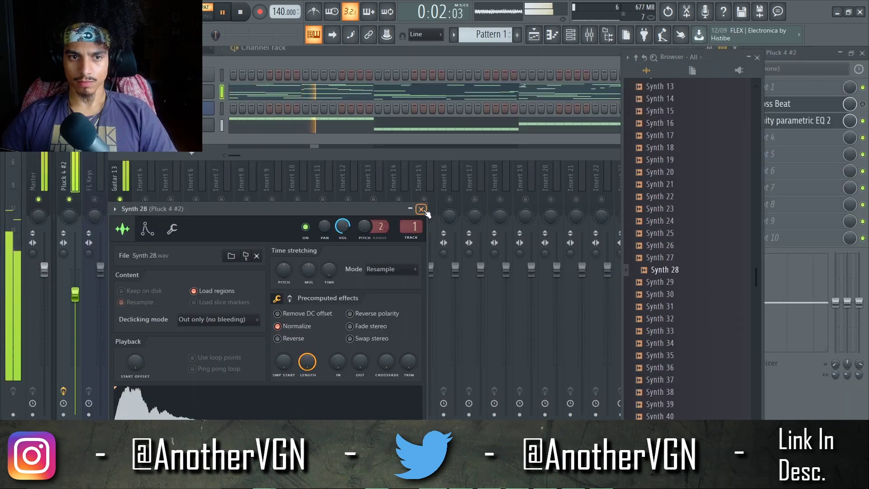
Shorten the release of the volume envelope in the Synth 28 channel.
click(422, 209)
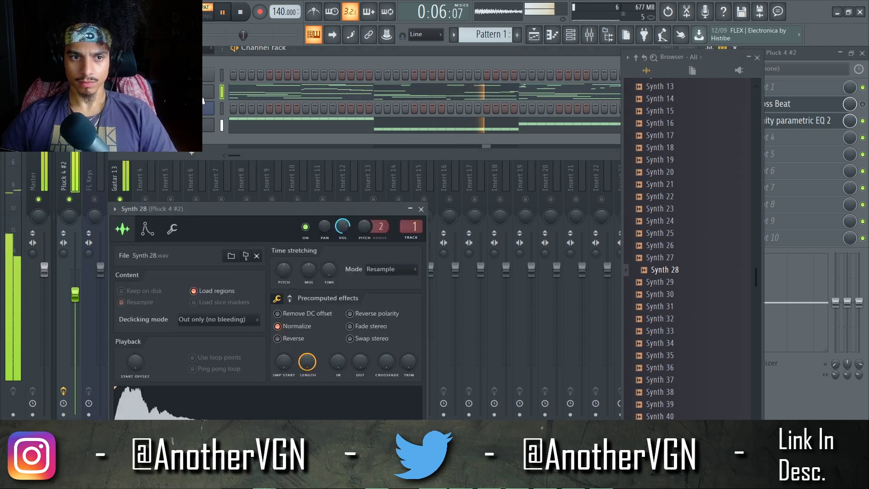
click(147, 230)
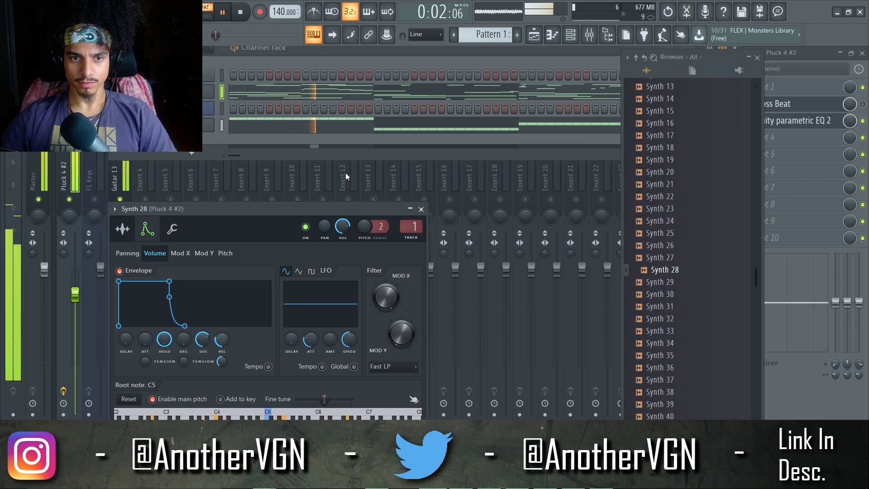
Transpose all notes of the Synth 28 channel up two octaves in its piano roll.
click(344, 100)
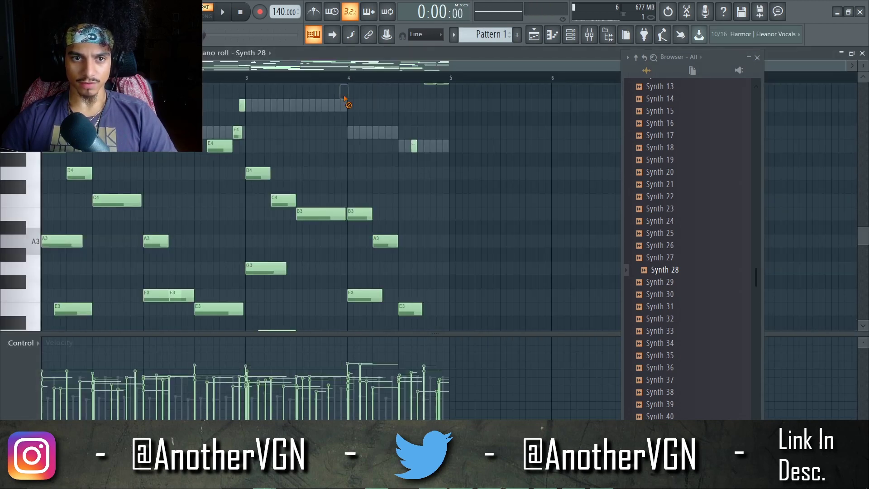
key(space)
key(ctrl+Up)
key(space)
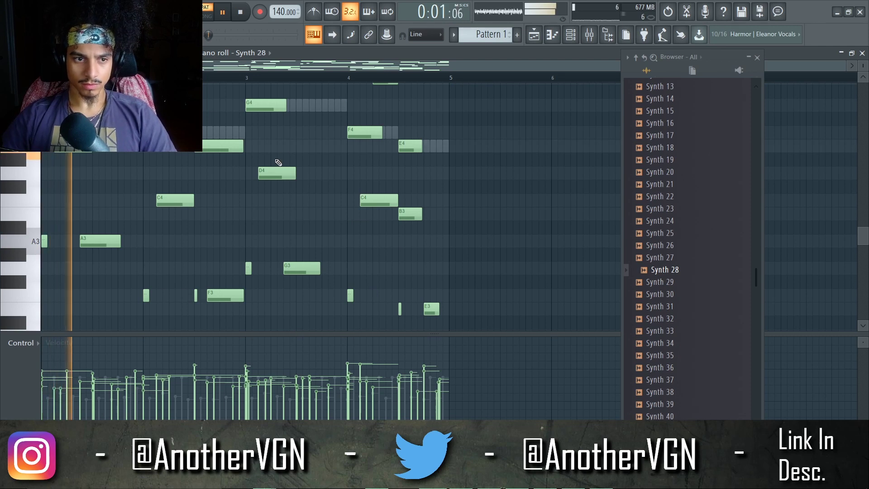
scroll(272, 161, up, 3)
scroll(272, 161, up, 8)
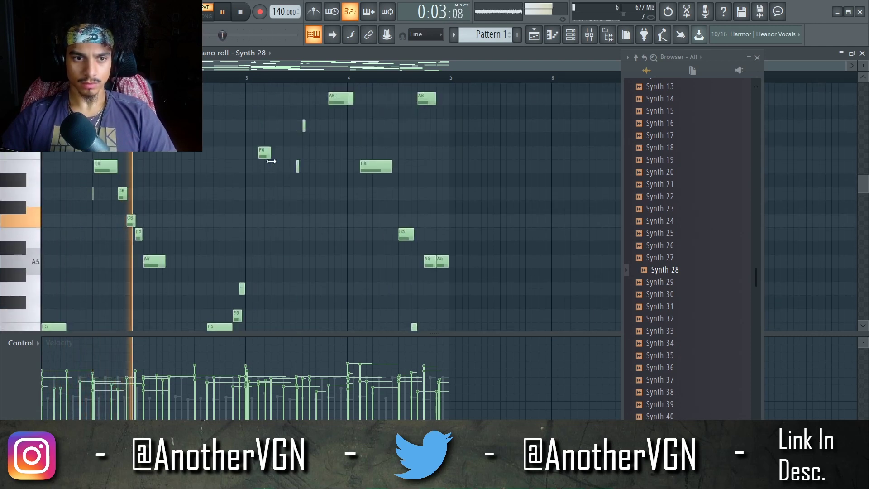
scroll(274, 165, down, 3)
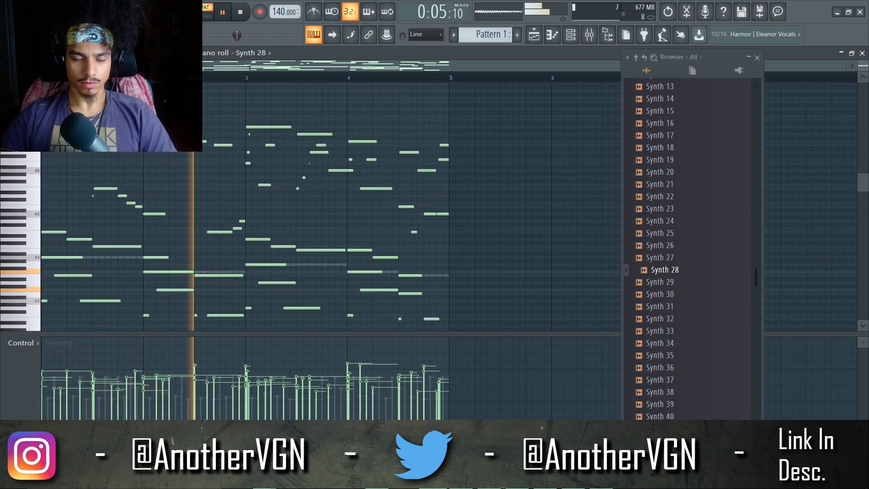
key(ctrl+Up)
key(space)
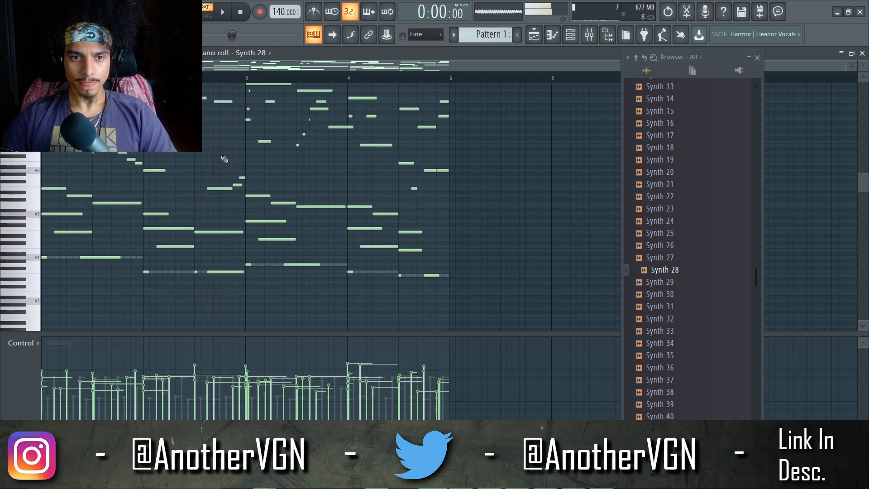
Cut the high melody notes out of the Synth 28 channel, keeping the A6 and lower chord notes.
scroll(362, 163, up, 1)
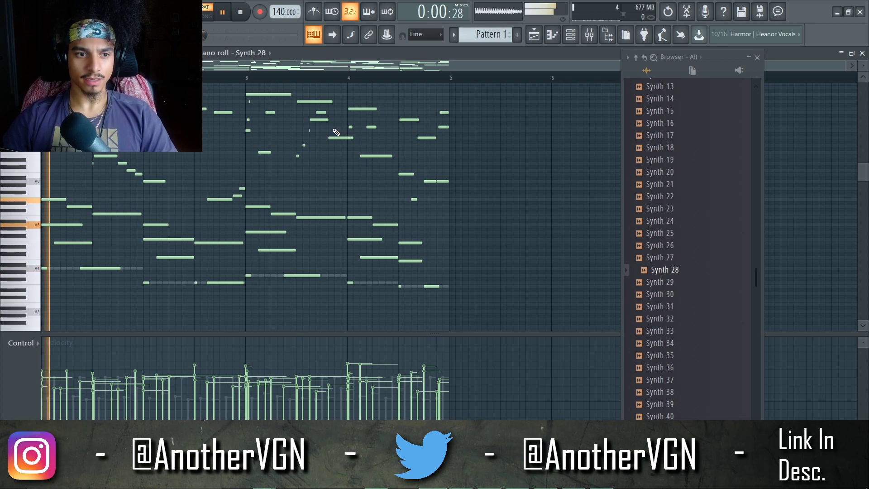
key(space)
drag(389, 172, 81, 86)
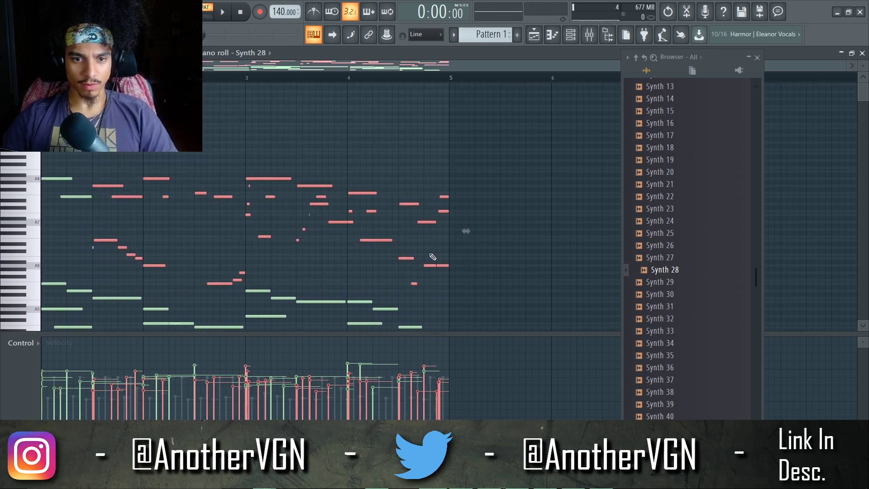
drag(459, 264, 26, 164)
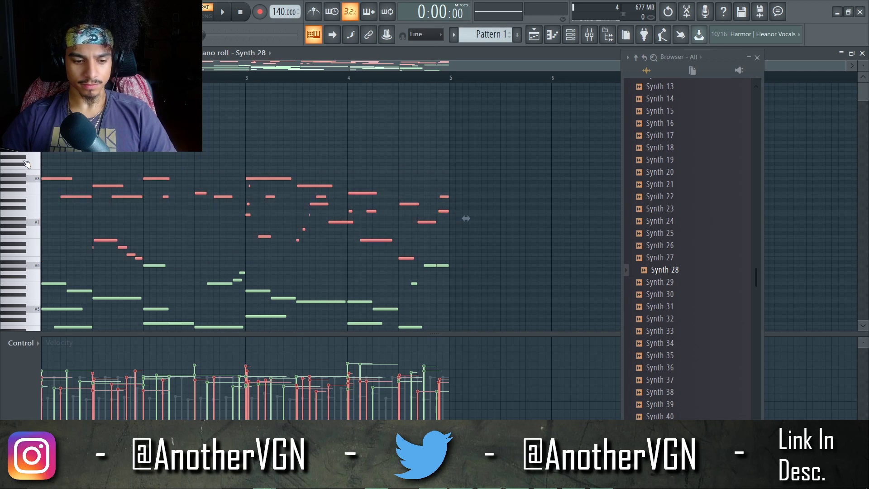
key(Delete)
scroll(248, 172, down, 3)
key(space)
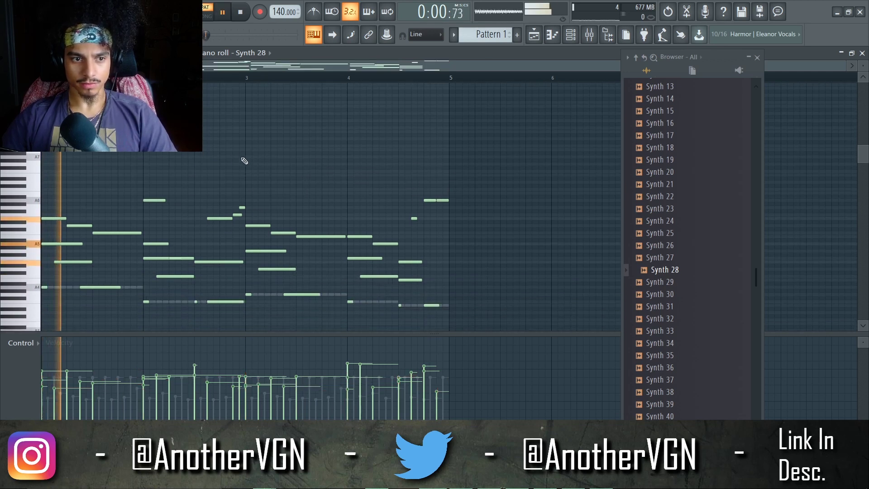
scroll(233, 132, down, 1)
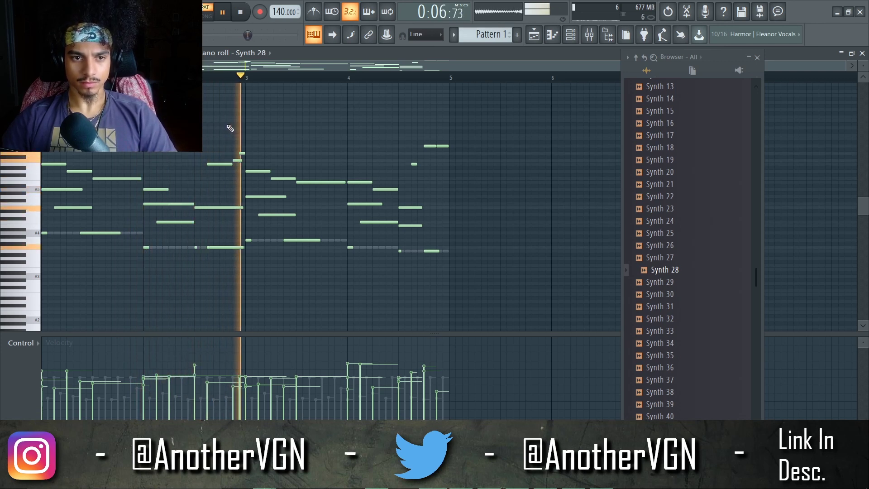
Roll off the highs of the Guitar 13 mixer track at about 4.5 kHz with Fruity Parametric EQ 2.
click(596, 35)
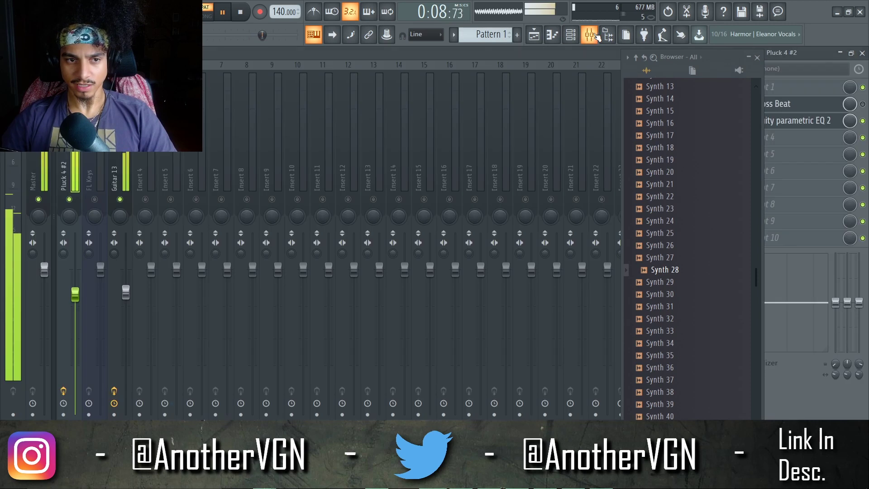
click(757, 58)
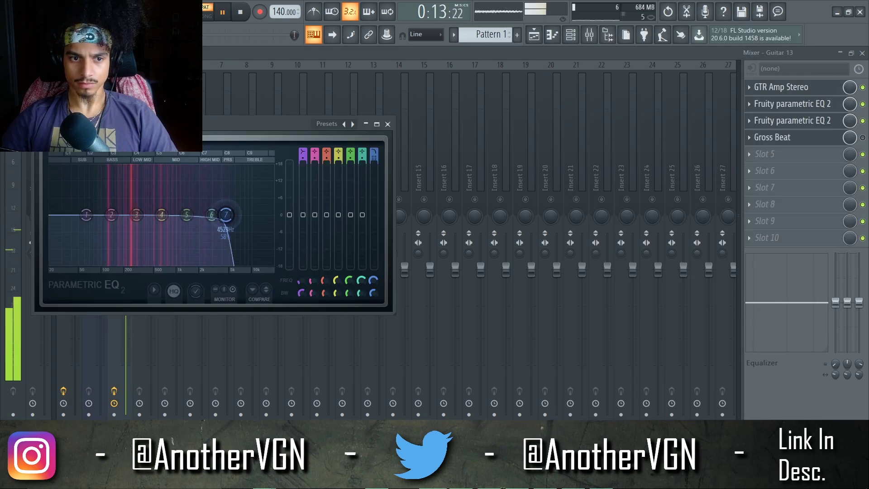
drag(241, 215, 225, 215)
click(388, 125)
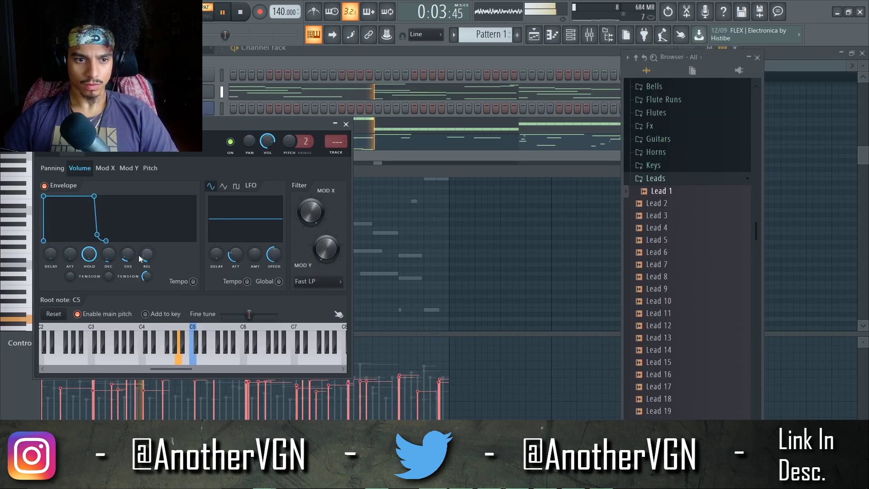
Shift the Lead 1 melody notes by octaves and switch the channel's sample to Flute 2.
click(429, 247)
scroll(429, 247, down, 6)
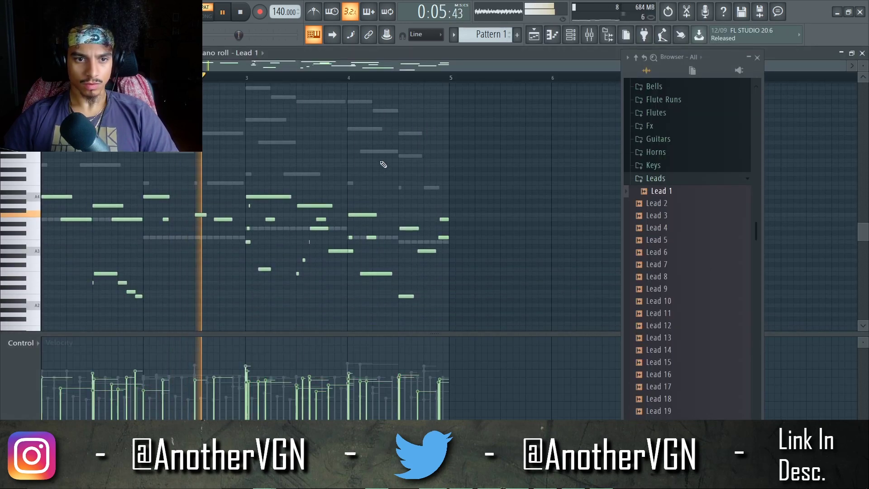
scroll(414, 243, down, 4)
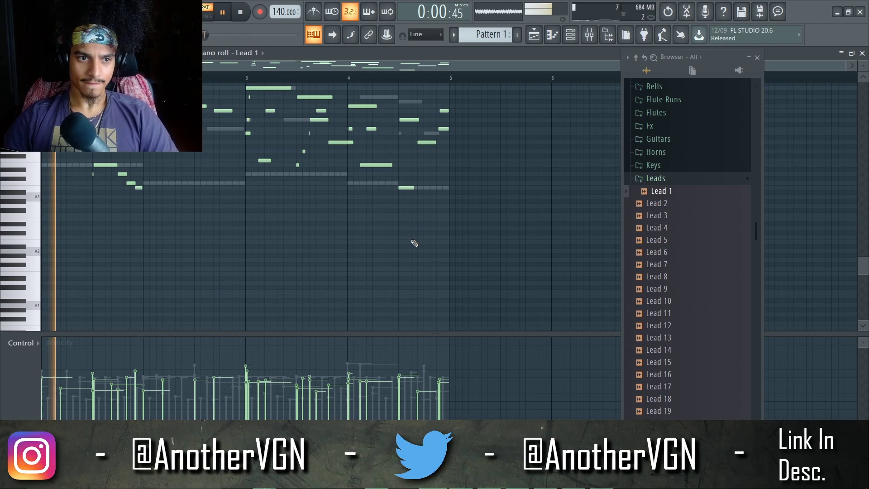
scroll(136, 195, up, 4)
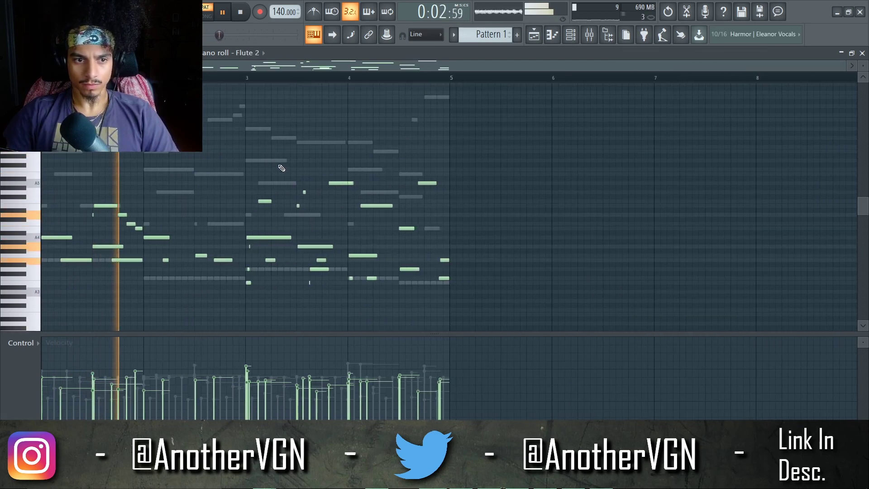
Raise the first two notes of the Flute 2 melody in bar 1 by an octave, to A5 and E5.
scroll(289, 172, up, 3)
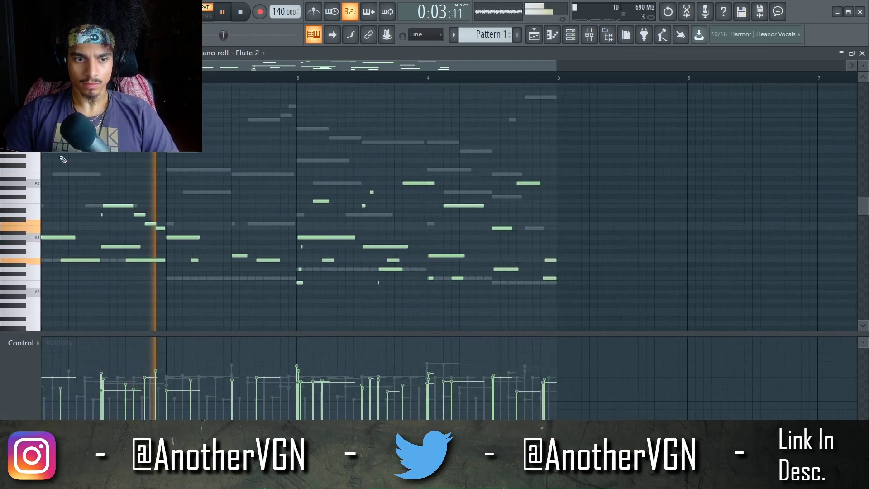
scroll(83, 154, down, 2)
drag(511, 297, 25, 242)
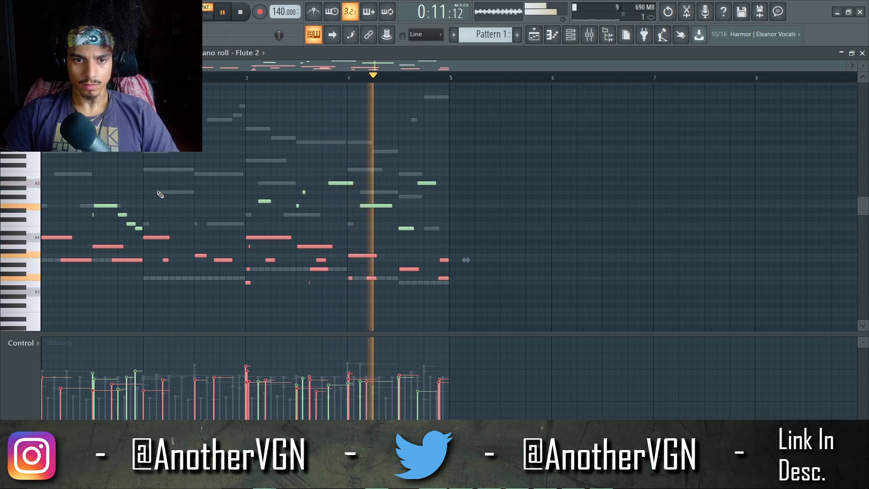
ctrl+click(231, 151)
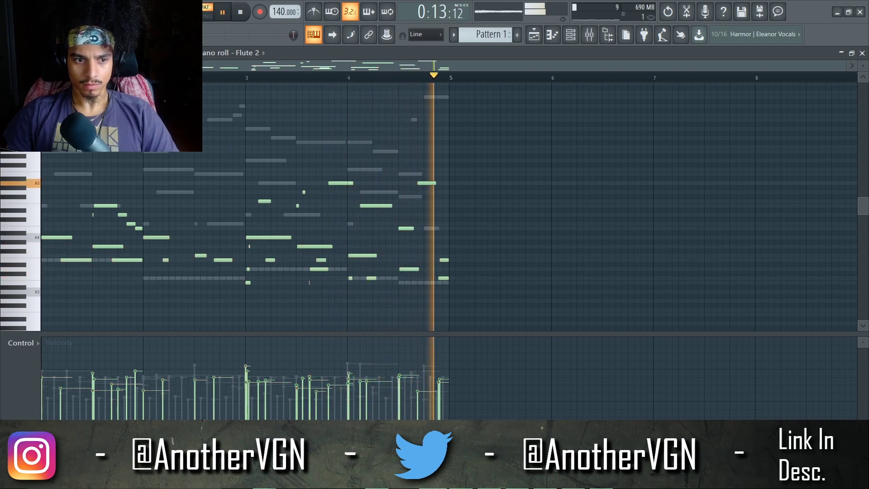
scroll(55, 162, up, 2)
key(space)
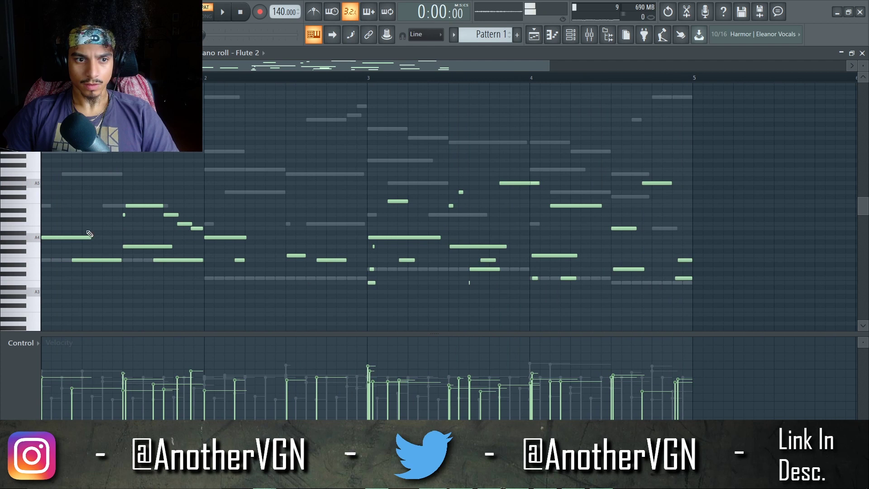
ctrl+click(139, 194)
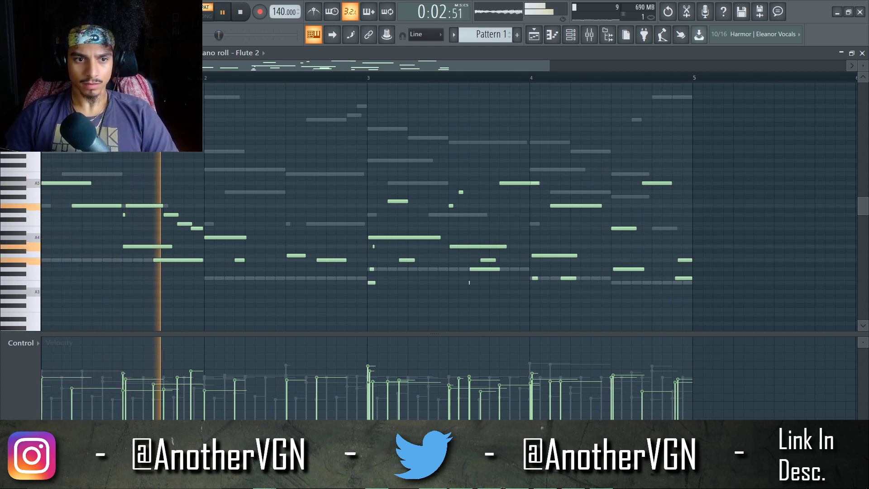
Raise the Flute 2 notes from the middle of bar 1 through the first note of bar 2 by an octave, except the low E4.
scroll(126, 194, up, 2)
key(space)
key(space)
drag(194, 194, 370, 247)
key(ctrl+Up)
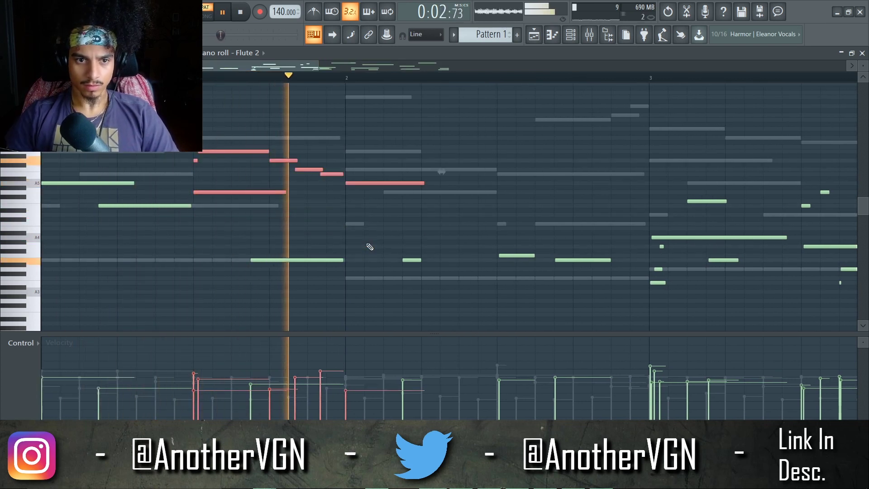
Make the first two Flute 2 notes legato and delete the overlapping G5 and E4 notes in bar 1.
key(ctrl+d)
key(space)
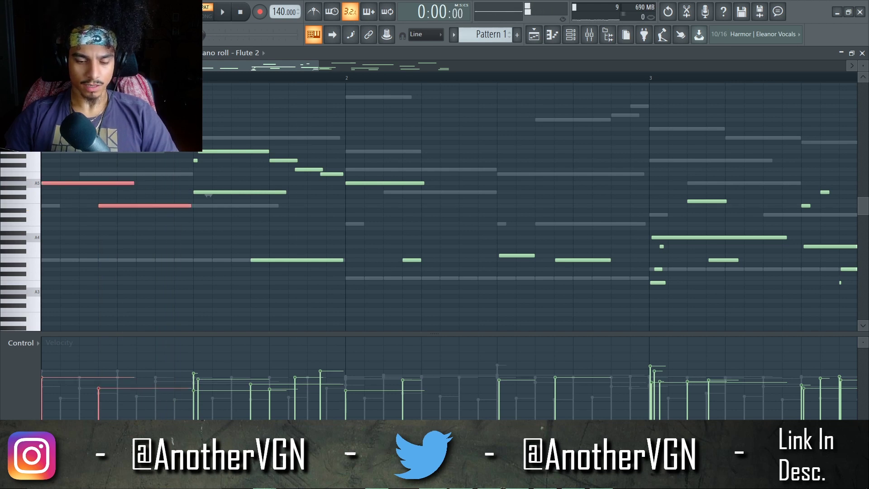
key(space)
key(ctrl+d)
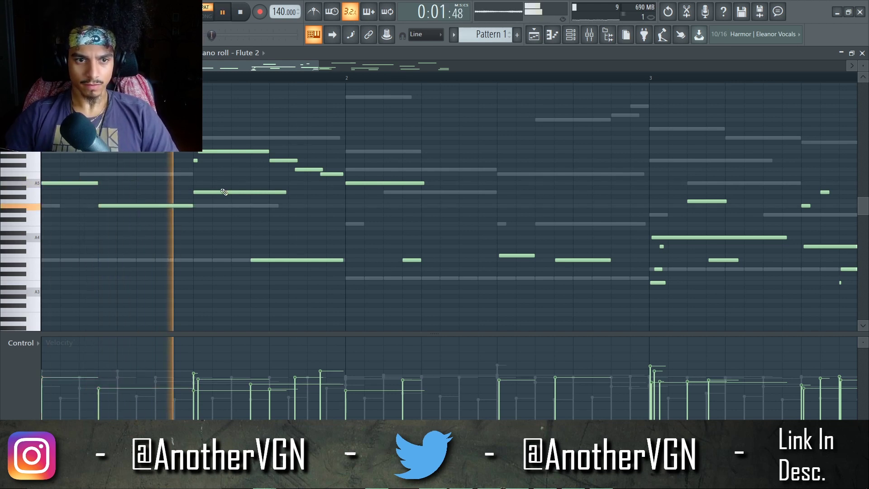
scroll(292, 244, down, 2)
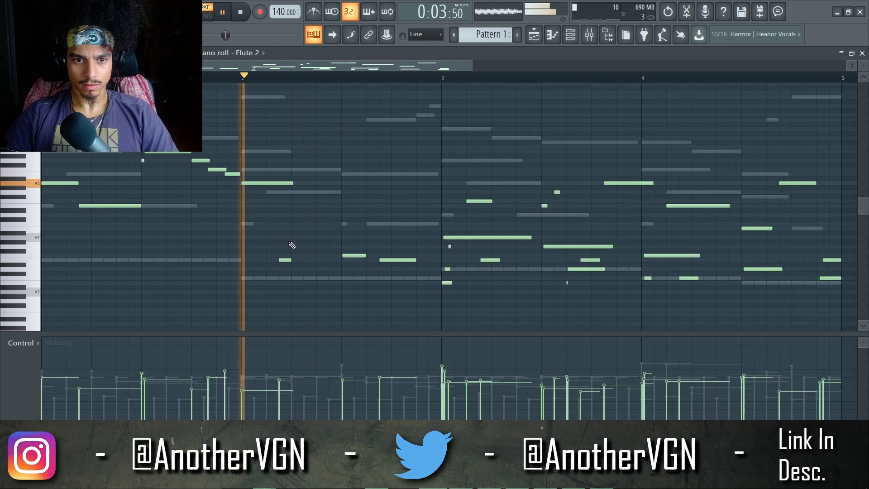
Raise the three low Flute 2 notes in bar 2 by an octave, to E5, F5 and E5.
scroll(292, 244, down, 2)
drag(302, 286, 163, 233)
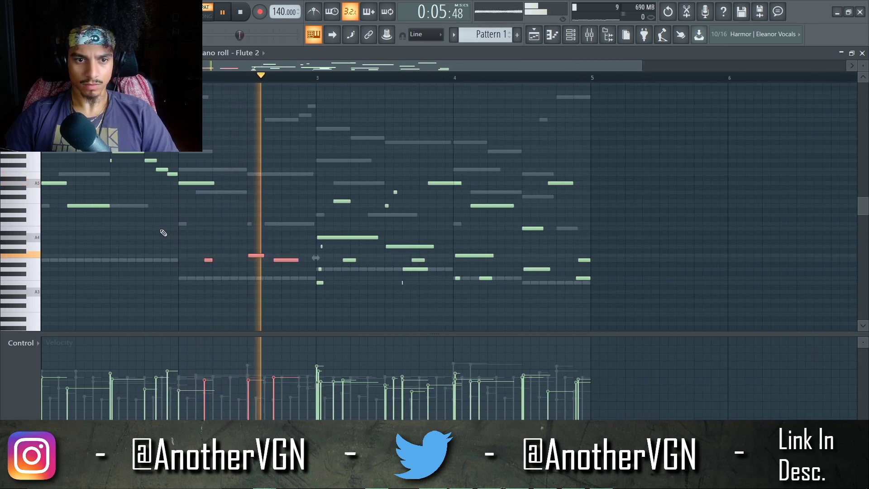
key(space)
key(space)
Make the bar 2 Flute 2 notes legato so each one ends where the following one starts.
drag(218, 212, 178, 157)
key(ctrl+z)
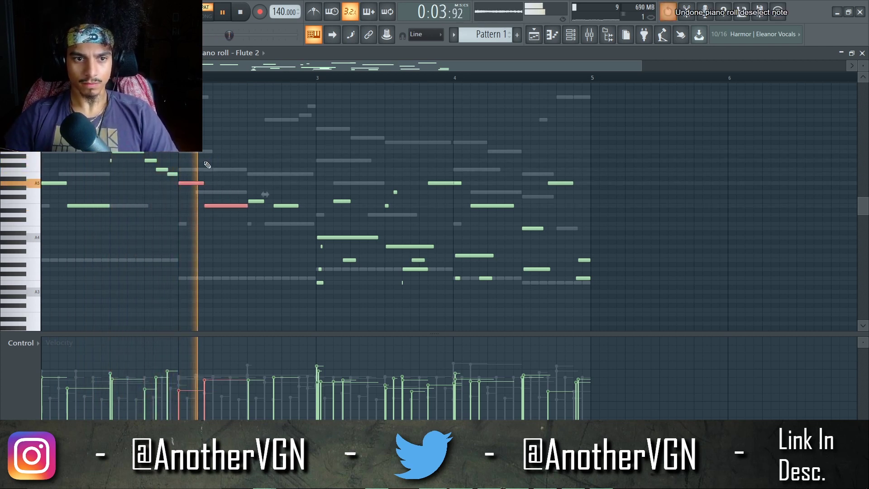
key(ctrl+d)
key(space)
key(ctrl+d)
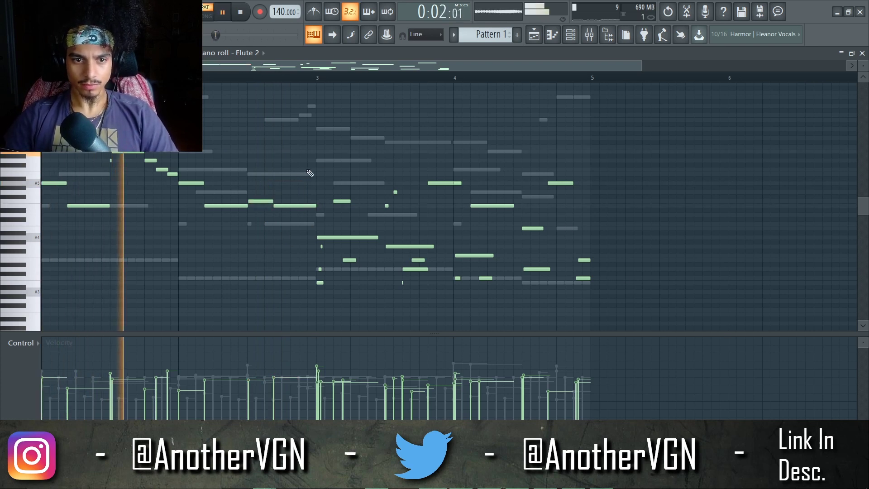
Raise the short D and G notes opening bar 3 to D6 and G6, lengthen the G6, and remove the A4 and B3.
scroll(308, 170, up, 4)
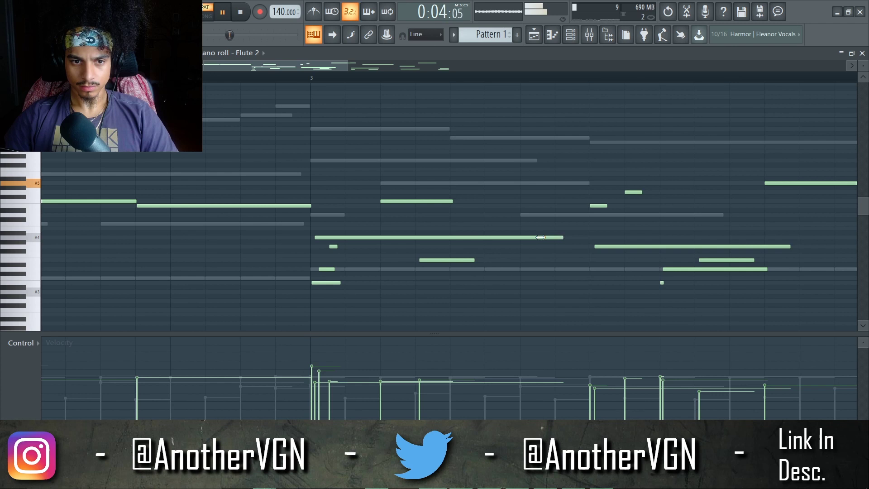
drag(361, 298, 316, 231)
key(ctrl+Up)
key(space)
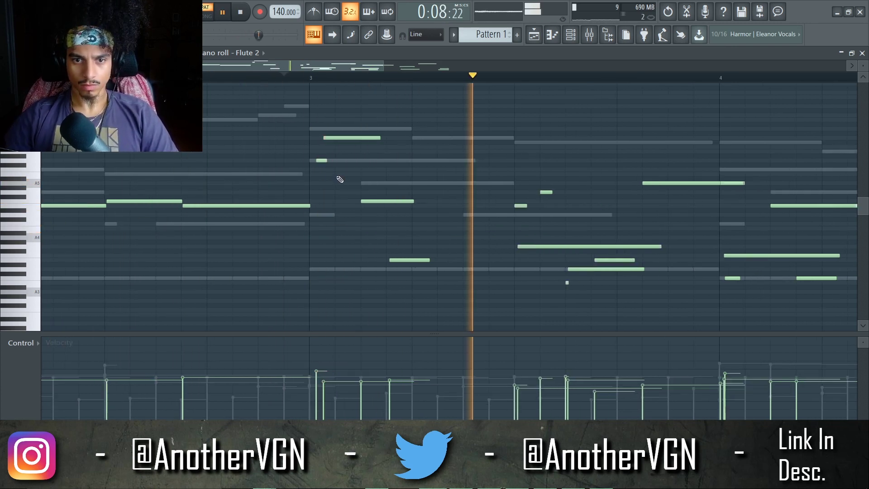
Raise the second-half notes of bar 3, except the A5, and all notes of bar 4 by an octave.
scroll(339, 179, down, 2)
key(space)
drag(506, 289, 446, 164)
key(space)
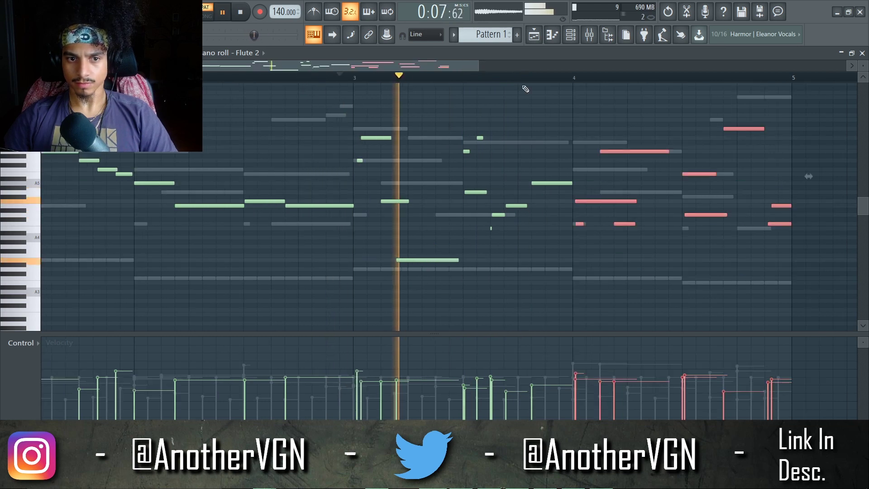
ctrl+click(538, 135)
Make the notes in the first half of bar 4 legato, ending the last C5 at the middle of the bar.
scroll(537, 135, down, 3)
scroll(477, 148, up, 2)
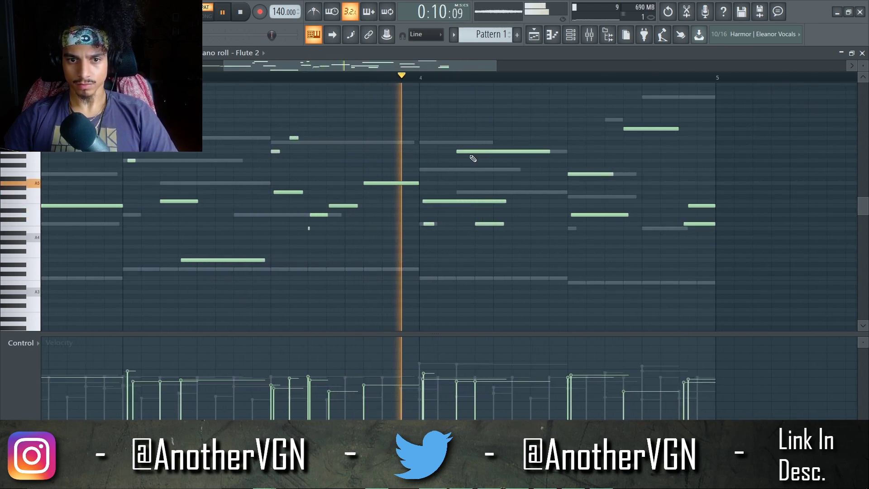
scroll(469, 151, up, 2)
key(space)
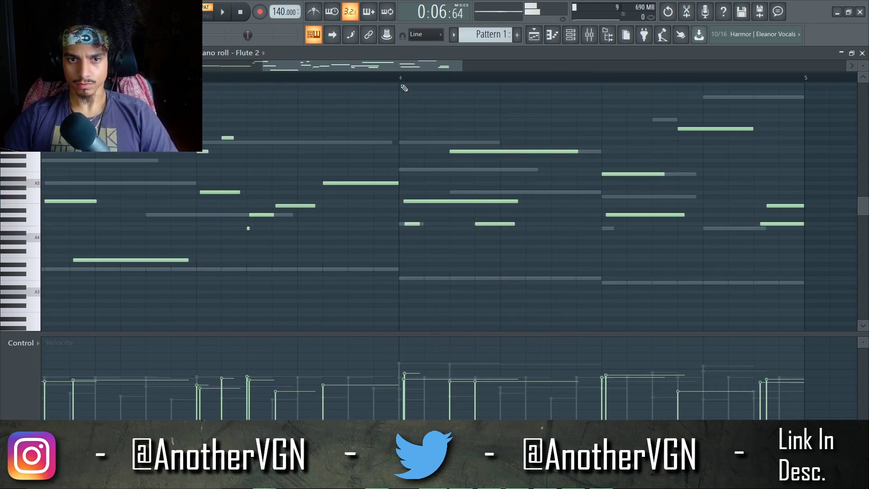
drag(518, 201, 467, 197)
key(space)
drag(509, 239, 438, 110)
key(ctrl+l)
key(space)
right_click(438, 110)
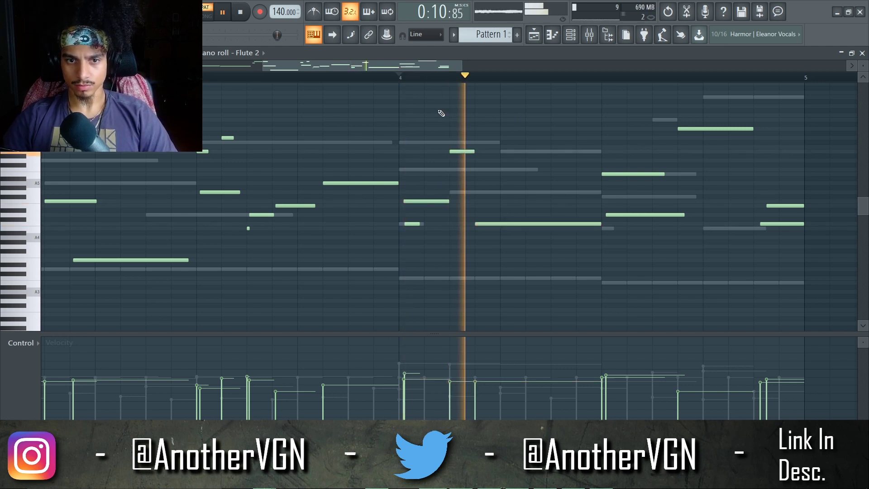
In the second half of bar 4, raise the D5 to D6, shorten the B5 before it, and lower the A6 to E6.
scroll(444, 141, down, 2)
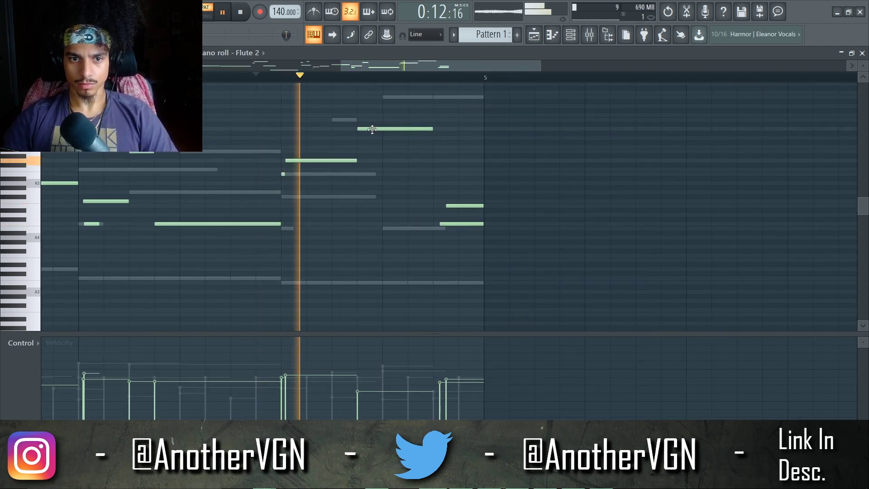
drag(373, 130, 374, 152)
key(space)
key(space)
Add a short D6 after the E6 in bar 4 and remove the closing E5 and C5 notes.
click(448, 161)
key(space)
key(space)
drag(470, 248, 454, 133)
key(ctrl+l)
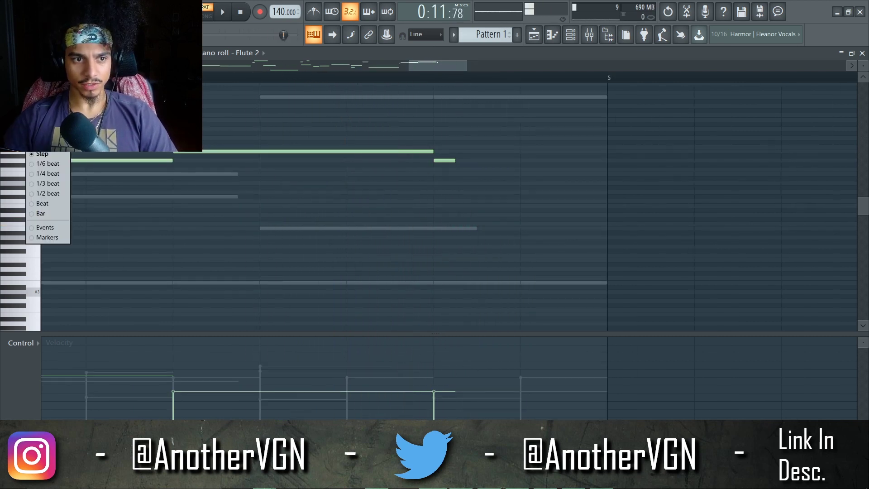
Adjust the snap setting and continue from the short D6 with a descending run C6, B5, A5, G5, F5, E5, D5 to the end of bar 4.
click(42, 153)
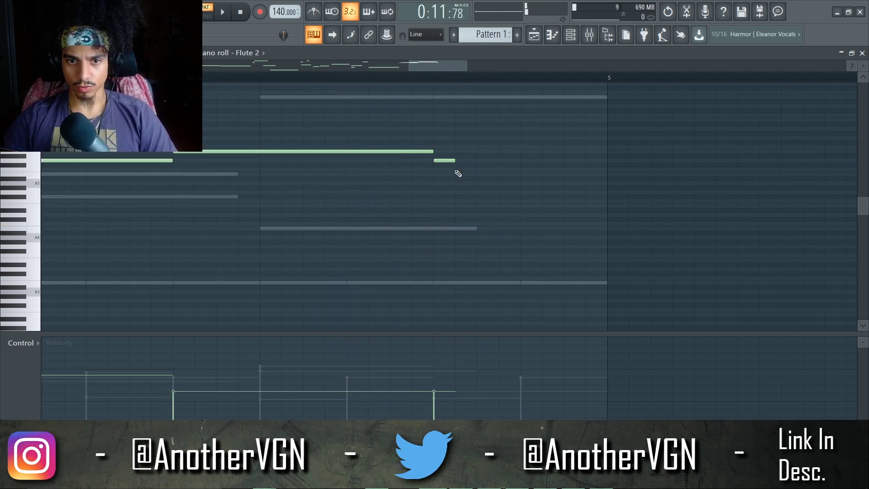
right_click(483, 170)
click(487, 175)
click(507, 183)
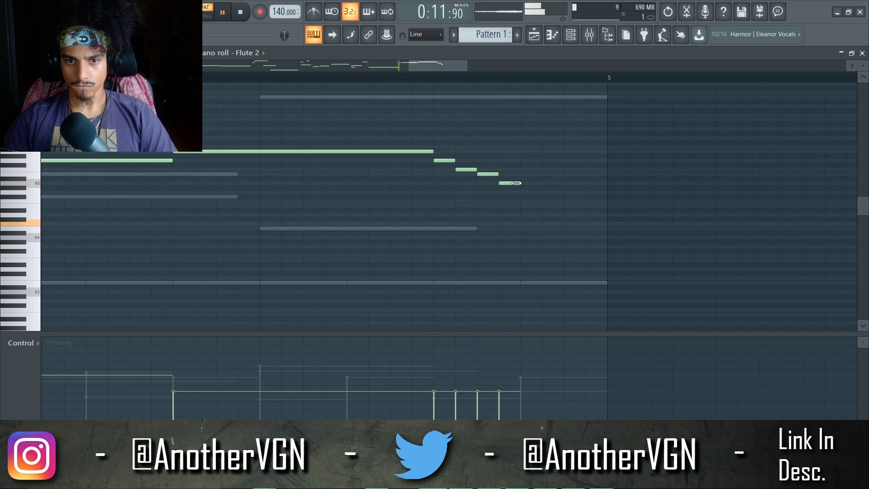
drag(516, 183, 593, 186)
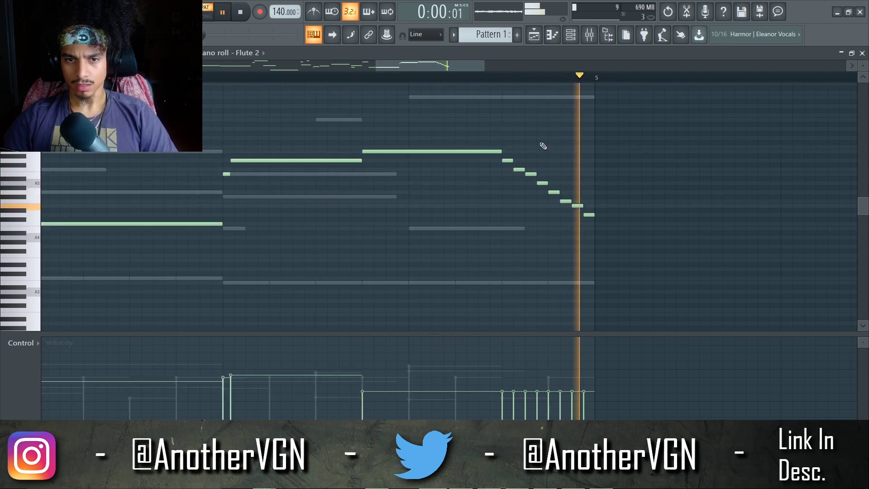
scroll(520, 135, down, 5)
scroll(340, 122, down, 2)
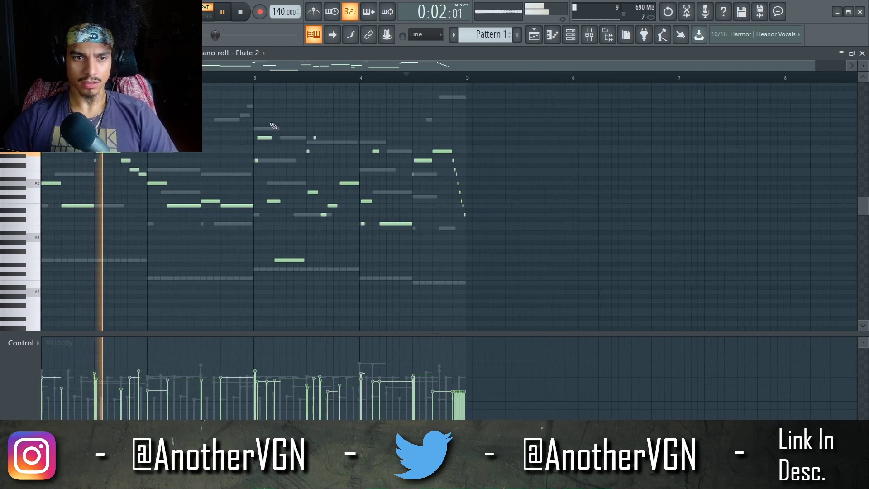
Render the Master mixer track to an audio clip in the playlist, then solo the clip's track and play it.
click(587, 40)
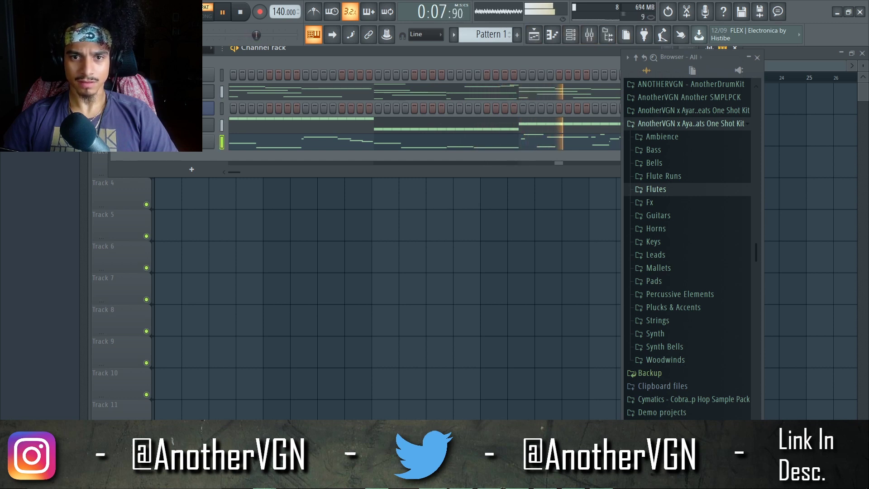
click(758, 58)
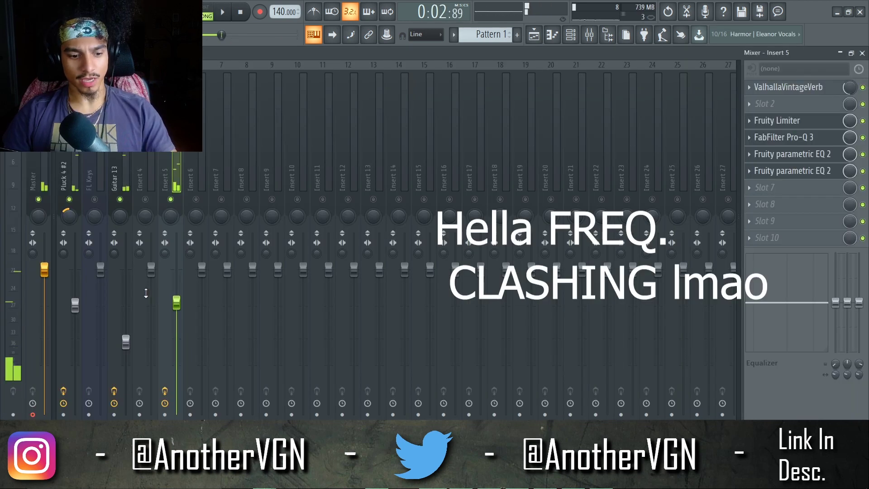
key(ctrl+r)
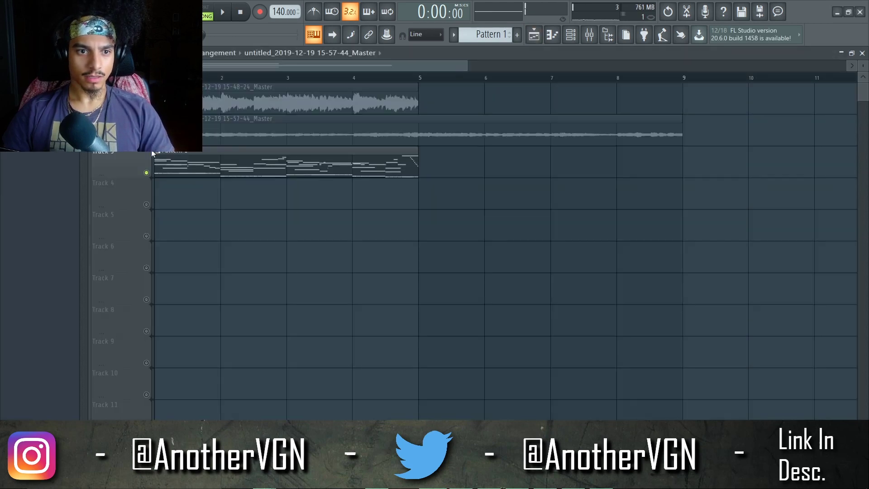
right_click(146, 141)
key(space)
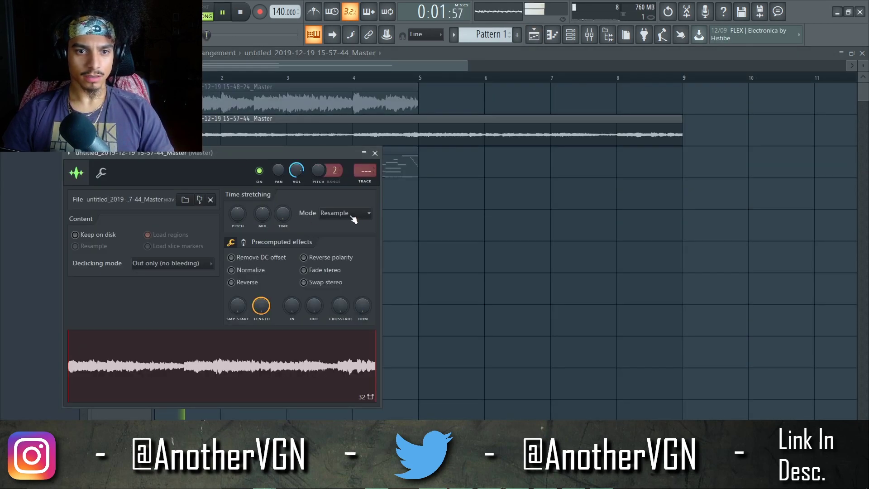
Set the rendered Master clip's time stretching mode to Stretch and toggle its Normalize option.
click(330, 213)
click(335, 246)
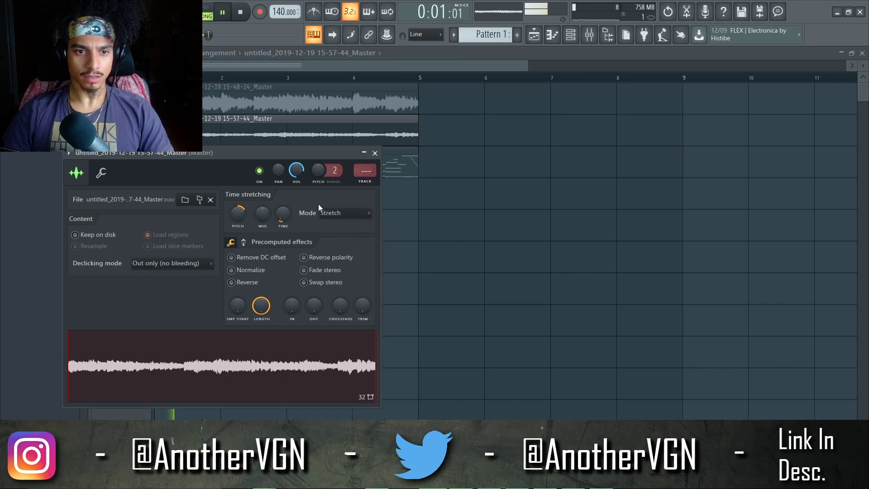
drag(234, 156, 343, 178)
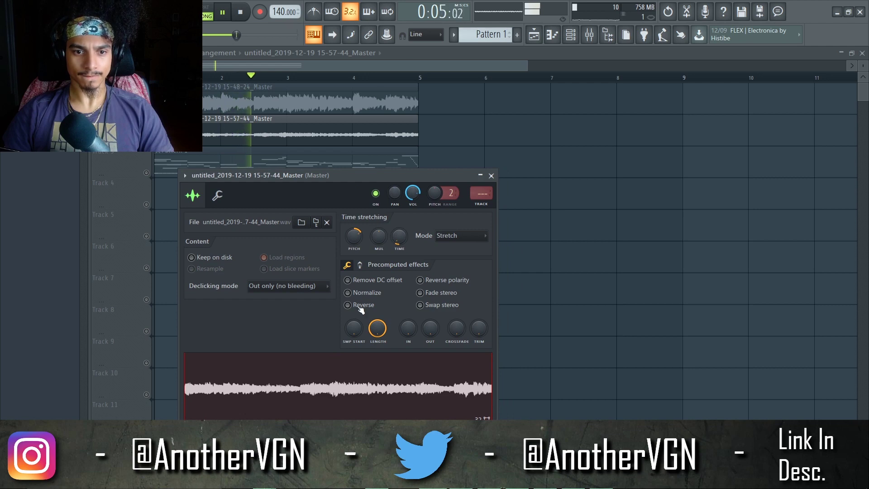
click(349, 293)
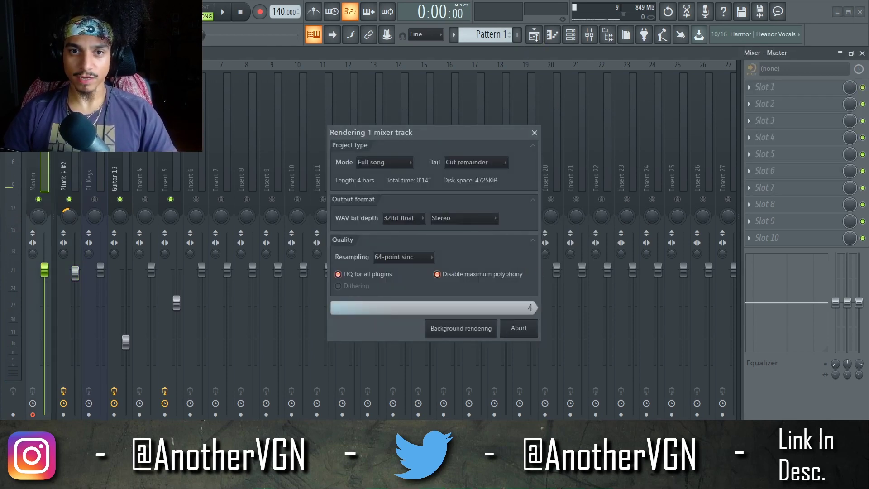
Route the VGN - ZZ HH channel to mixer track 6 and lower that track's fader slightly.
click(537, 38)
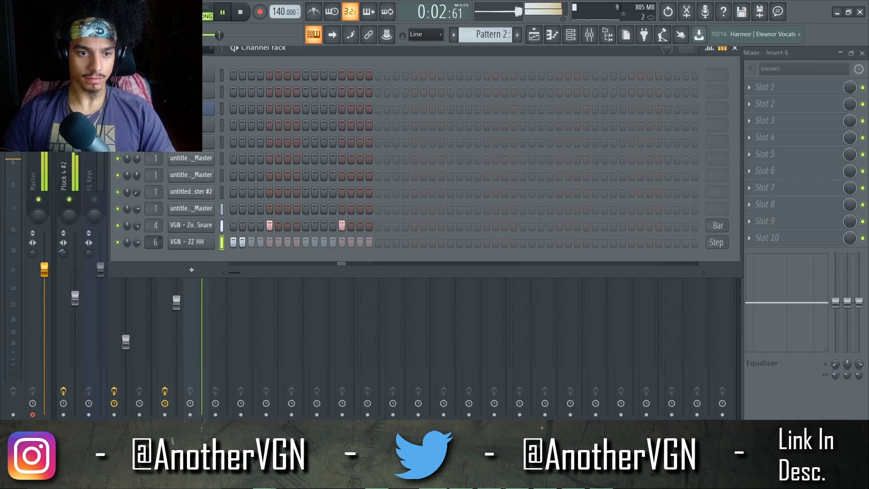
drag(154, 242, 154, 247)
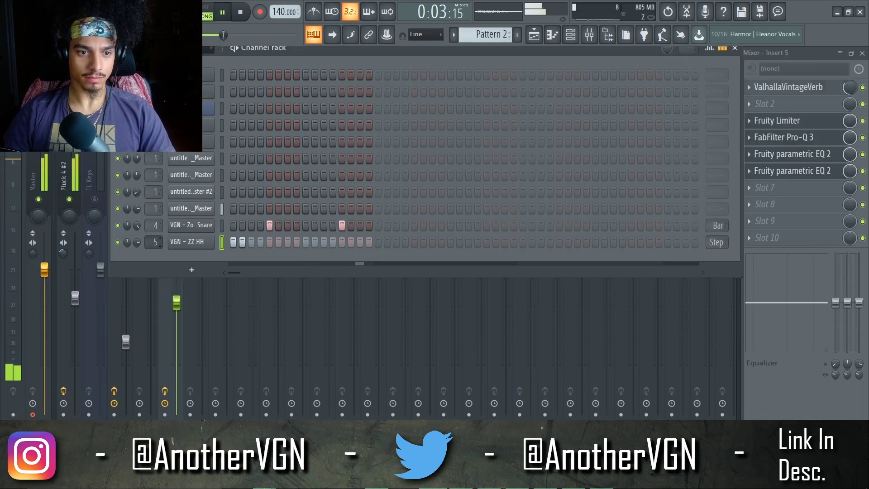
scroll(154, 242, up, 1)
click(200, 298)
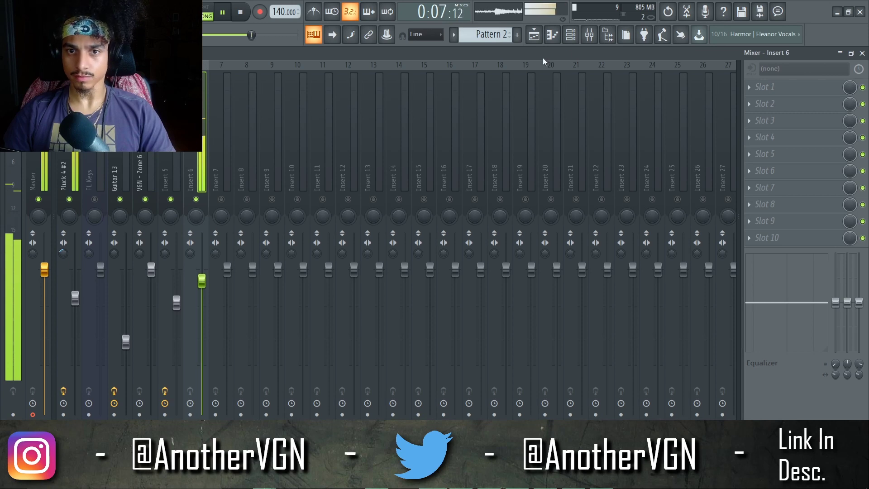
Browse AnotherDrumKit's VGN - 808 folder and preview the short VGN - Suga 808 sample.
click(606, 36)
click(686, 203)
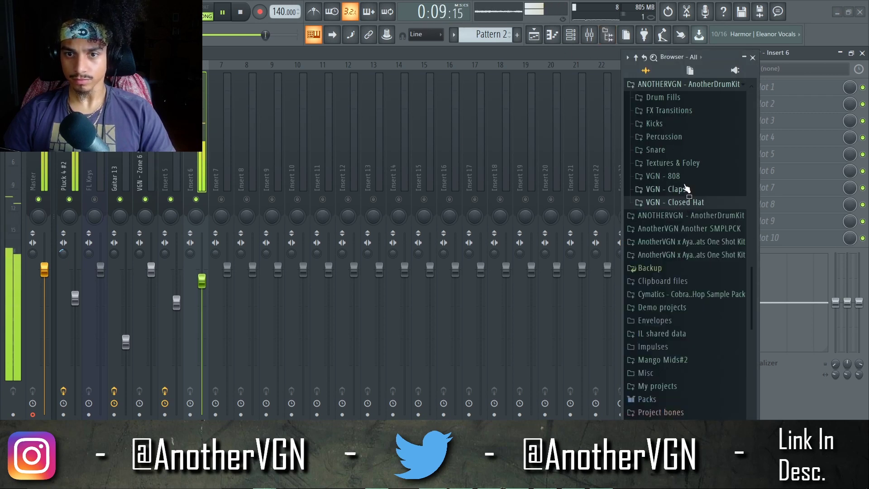
click(696, 175)
click(710, 202)
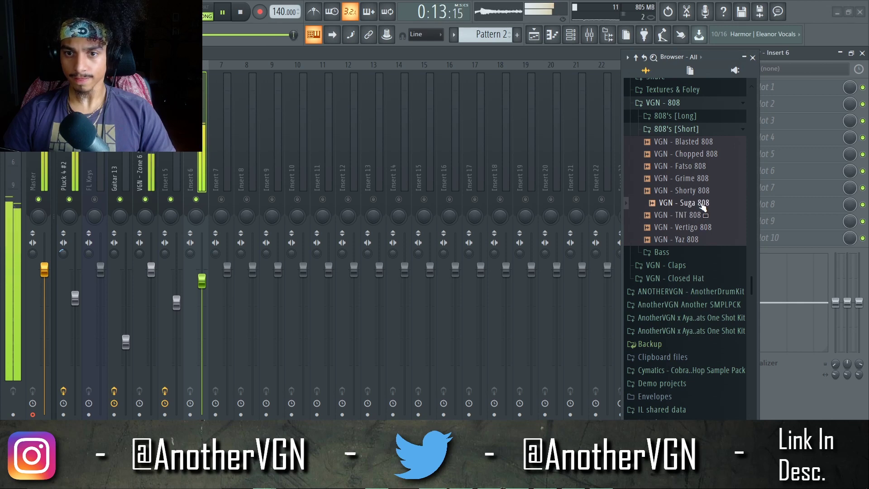
Switch the piano roll from VGN - Yaz 808 to Guitar 13 to examine the bassline notes.
click(289, 53)
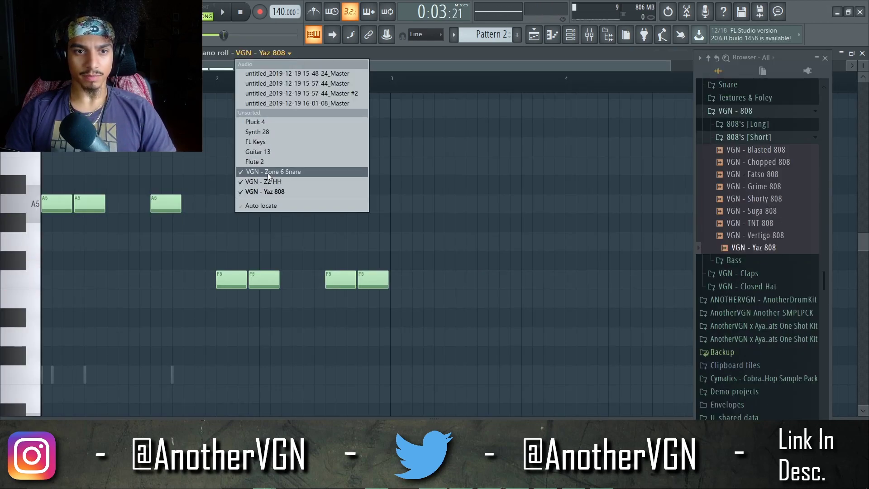
click(265, 152)
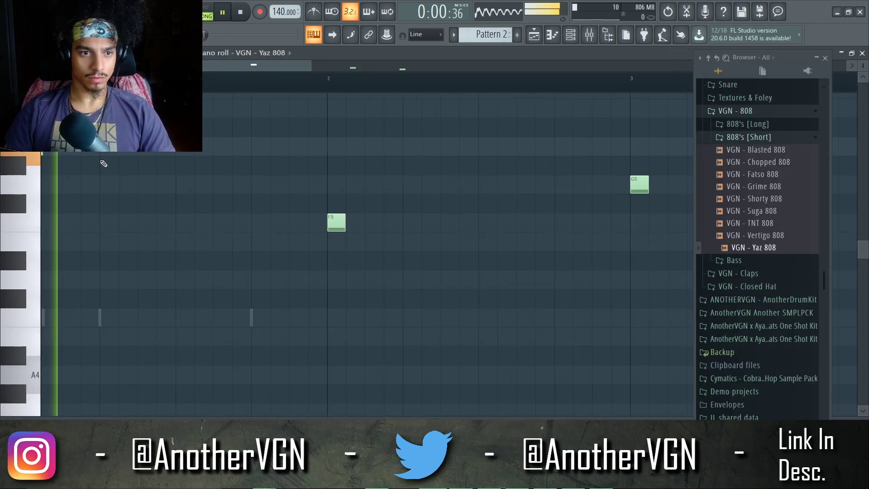
Add A5 notes on steps 11 and 14 in bar 1 of the VGN - Yaz 808 part.
key(space)
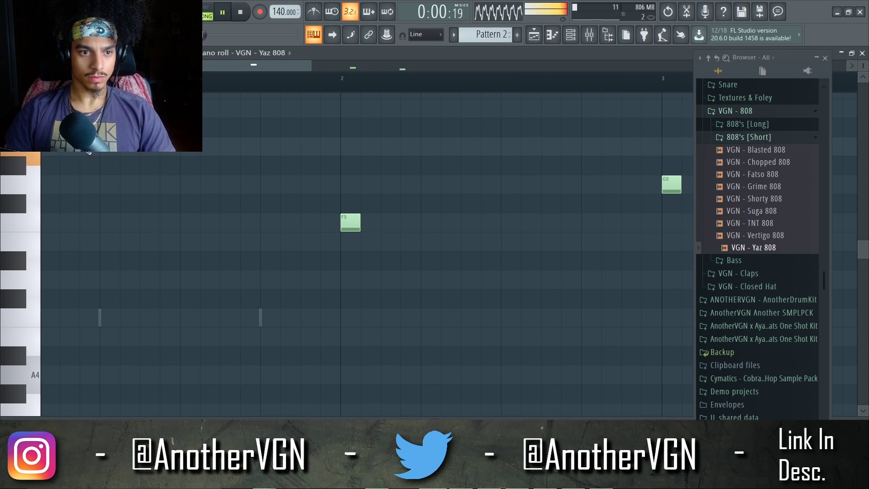
click(228, 149)
scroll(242, 180, down, 2)
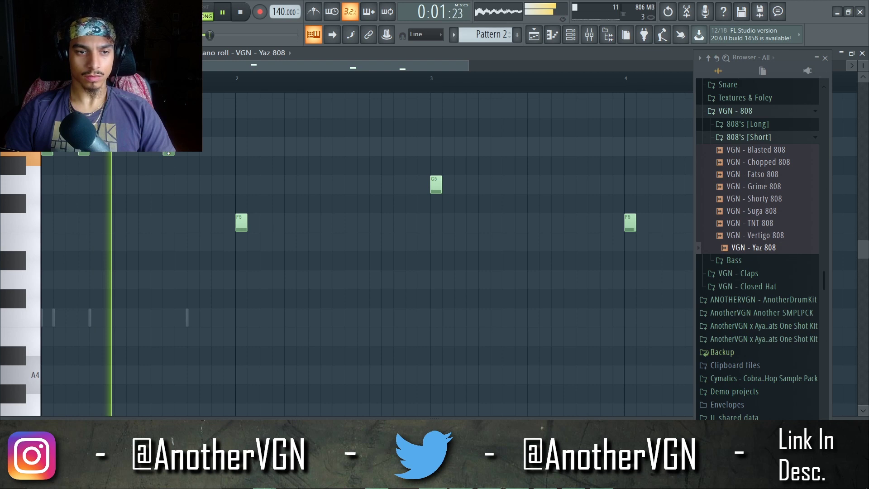
scroll(189, 151, up, 3)
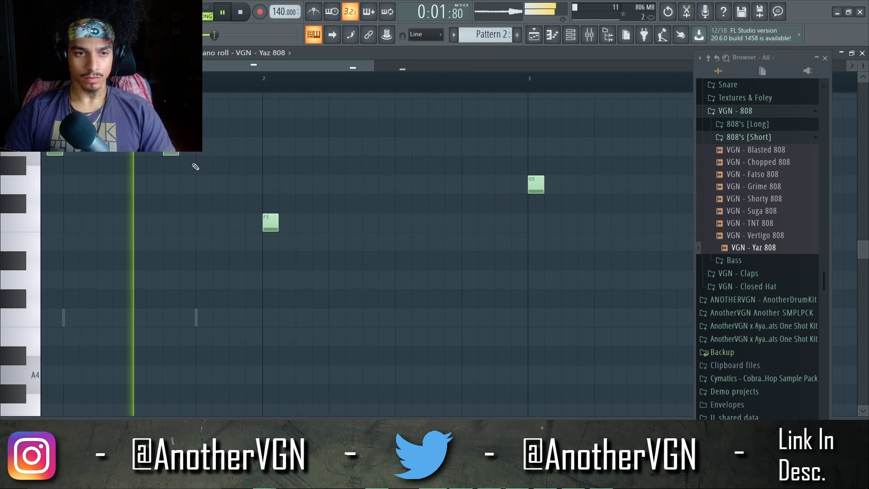
Add three F5 notes on steps 4, 11 and 14 of bar 2 in the 808 part.
scroll(340, 218, down, 1)
click(347, 223)
click(362, 223)
click(411, 223)
scroll(410, 190, down, 1)
Add three G5 notes on steps 7, 11 and 14 of bar 3 in the 808 part.
click(482, 184)
click(544, 185)
click(590, 189)
scroll(584, 188, down, 1)
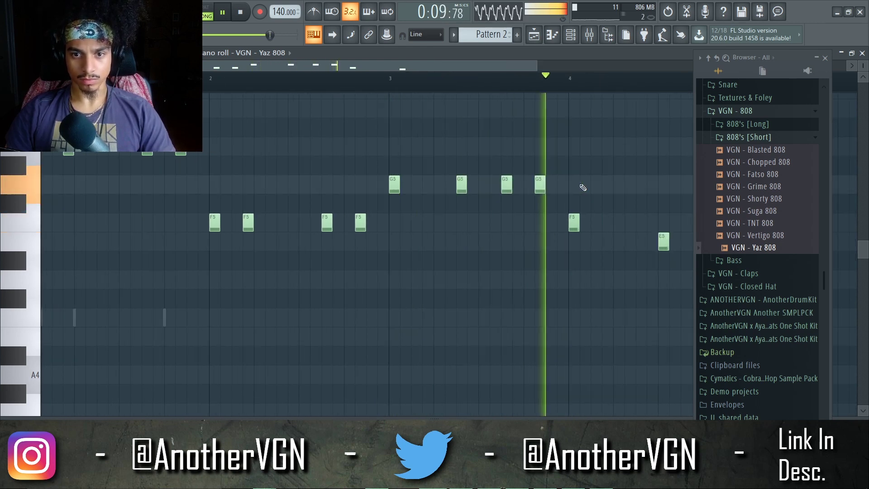
scroll(576, 231, up, 1)
click(610, 227)
scroll(614, 225, down, 2)
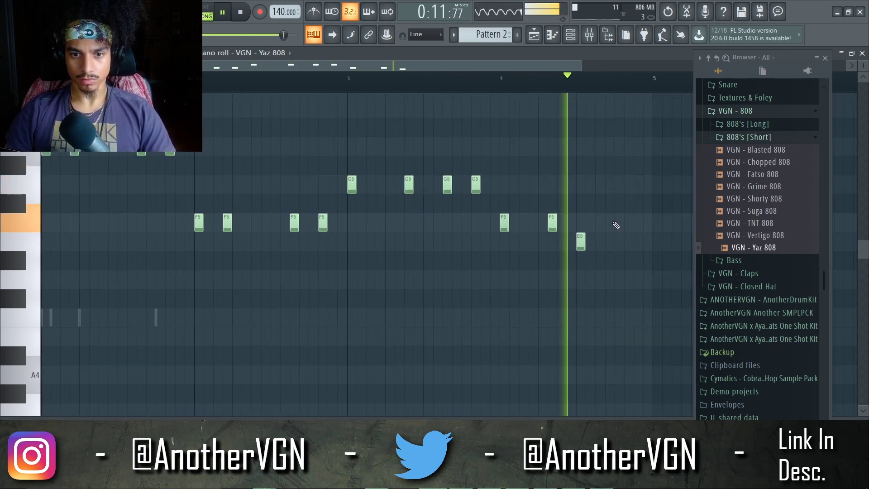
right_click(552, 222)
Add two F5 notes on steps 4 and 7 of bar 4 in the 808 part.
scroll(561, 208, up, 2)
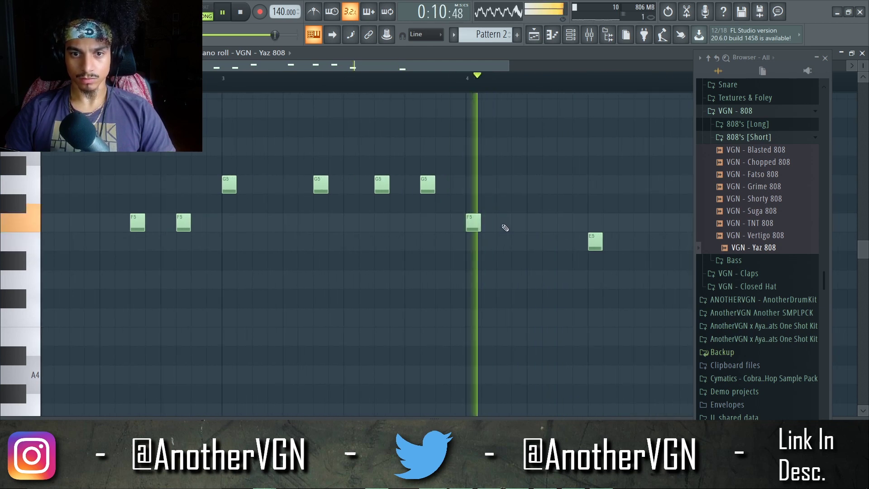
scroll(513, 227, up, 2)
click(518, 224)
scroll(557, 228, down, 2)
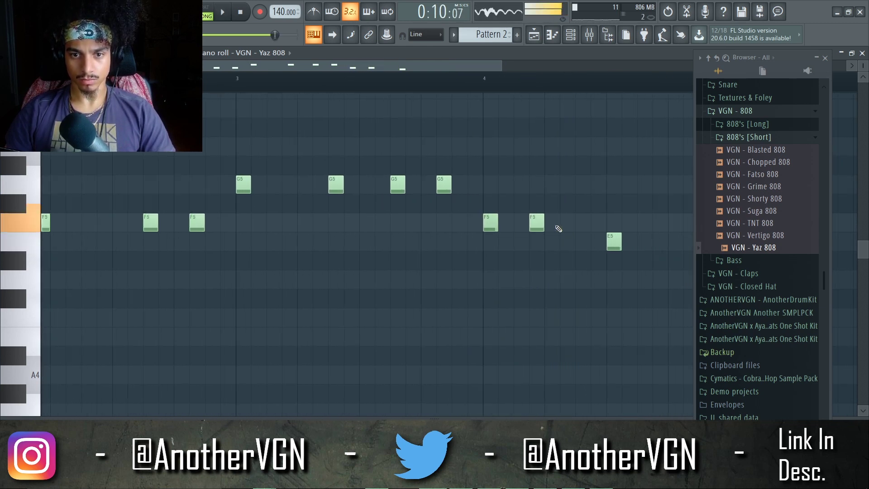
click(578, 222)
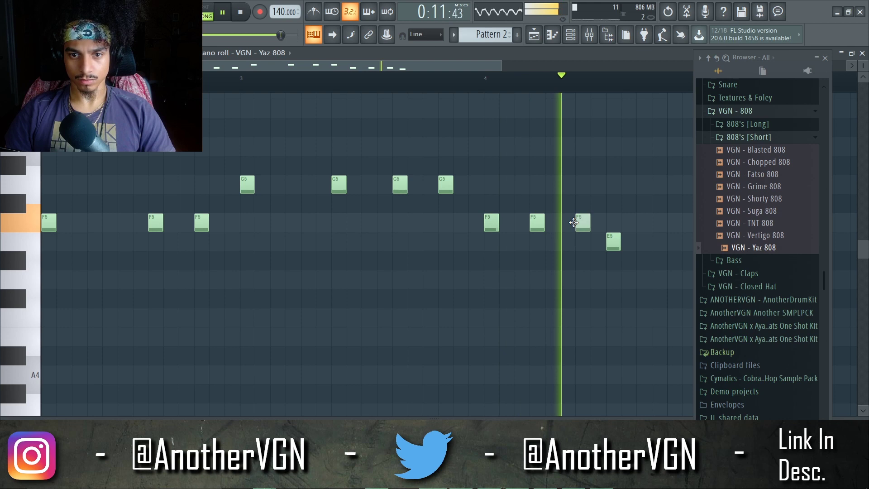
Replace the E5 at the middle of bar 4 with two E5 notes on steps 11 and 14.
right_click(613, 240)
key(space)
key(space)
scroll(615, 242, down, 2)
scroll(557, 242, up, 3)
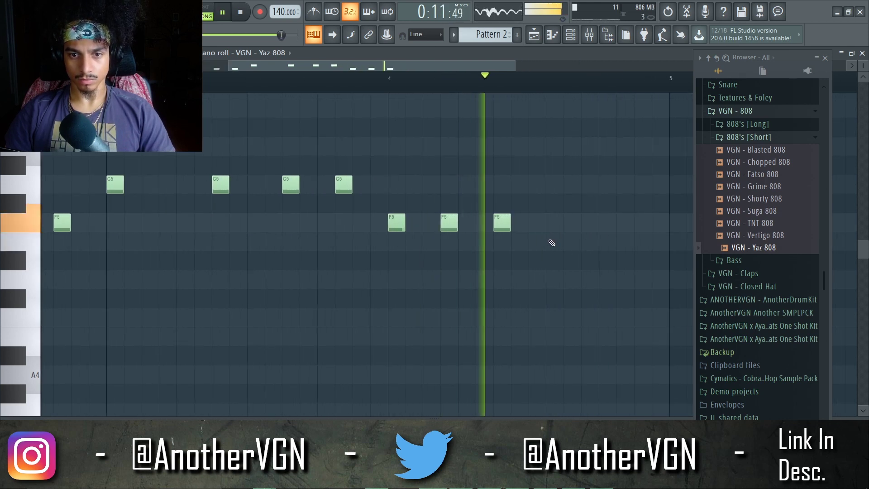
click(570, 240)
click(623, 240)
scroll(634, 248, down, 2)
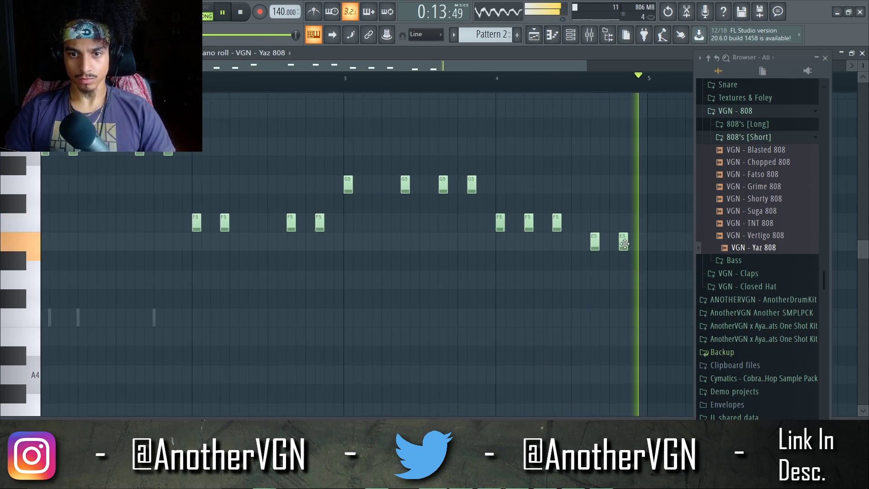
scroll(639, 256, down, 1)
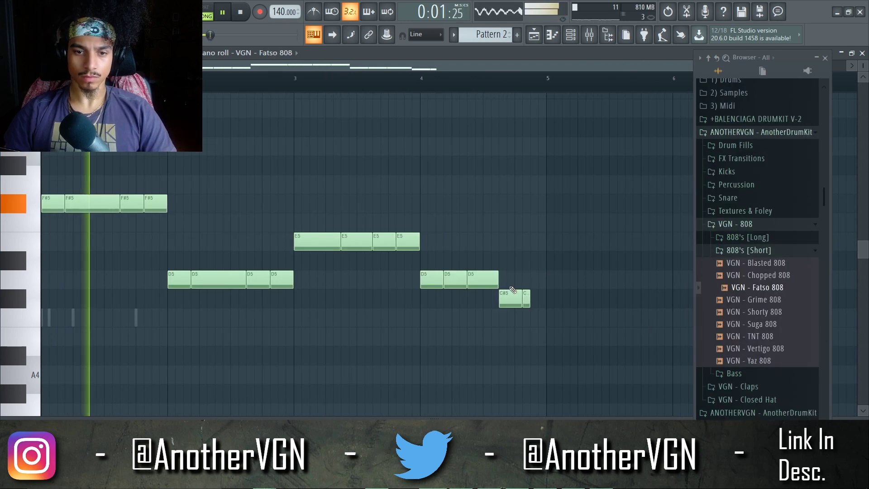
Deselect all notes in the VGN - Blasted 808 part.
scroll(448, 253, down, 2)
scroll(448, 254, up, 2)
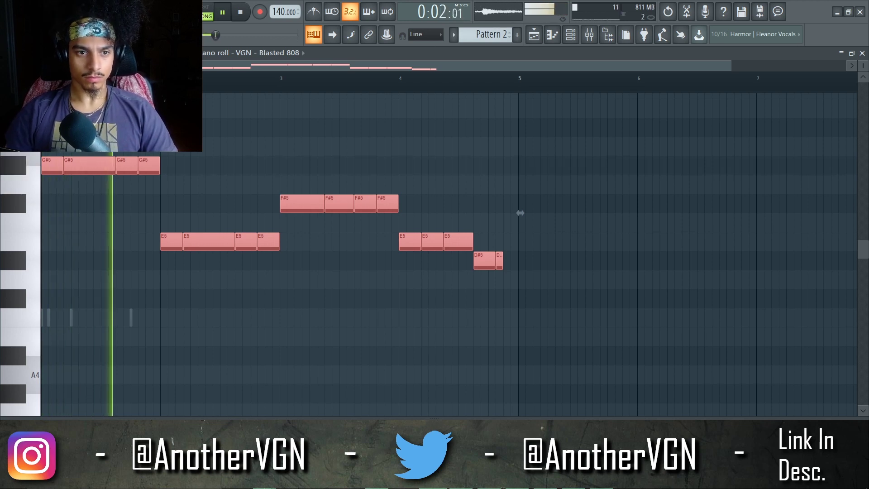
key(ctrl+d)
scroll(449, 253, up, 2)
scroll(402, 161, left, 1)
scroll(401, 161, up, 2)
scroll(482, 188, up, 1)
scroll(484, 189, up, 1)
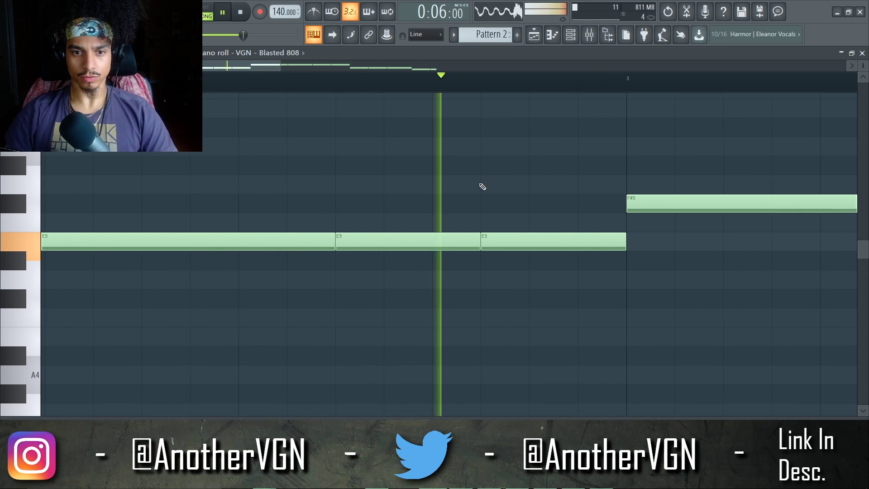
Stop playback and open the sampler settings of the VGN - Blasted 808 channel.
click(31, 53)
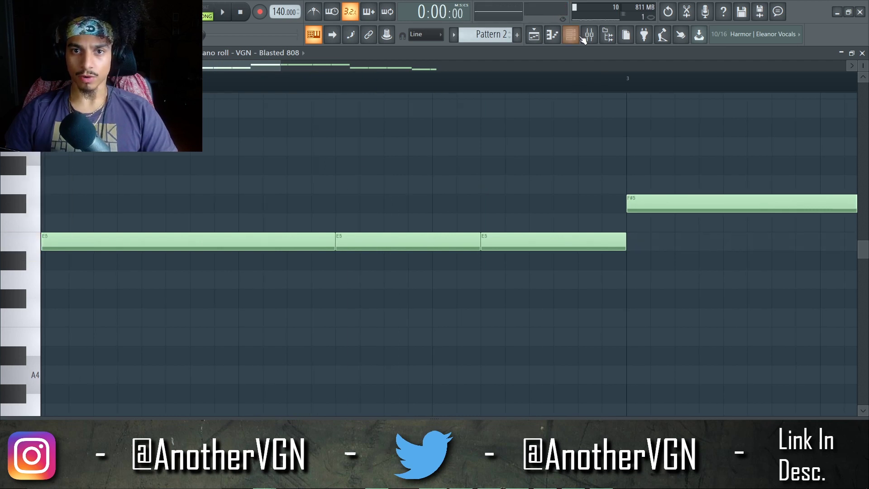
click(572, 36)
click(188, 264)
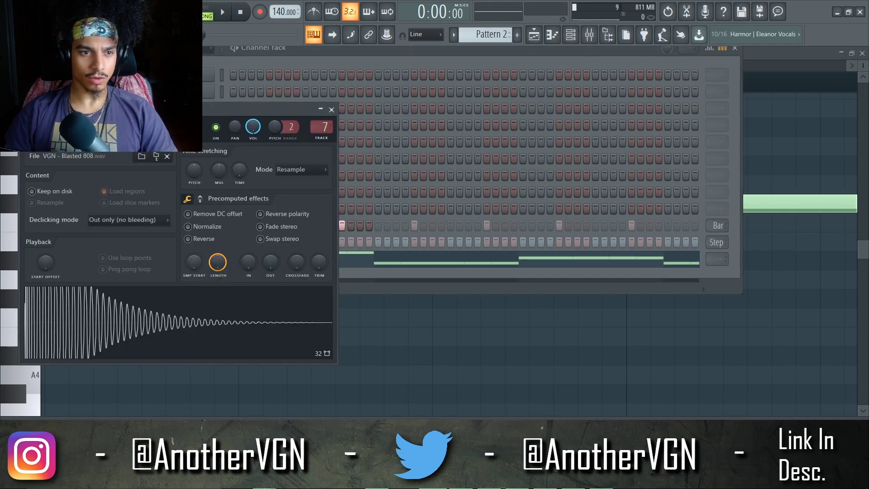
click(80, 127)
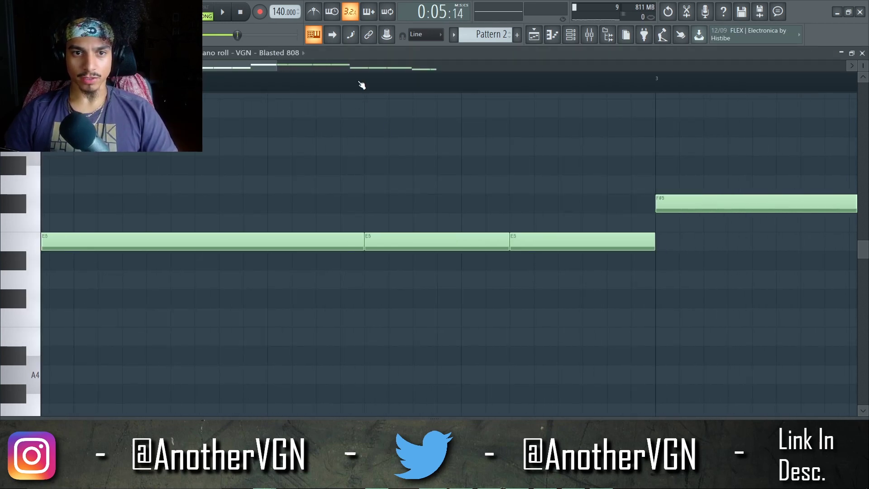
Shorten the third E5 in bar 2 of the Blasted 808 part to half a step.
key(space)
drag(510, 242, 389, 242)
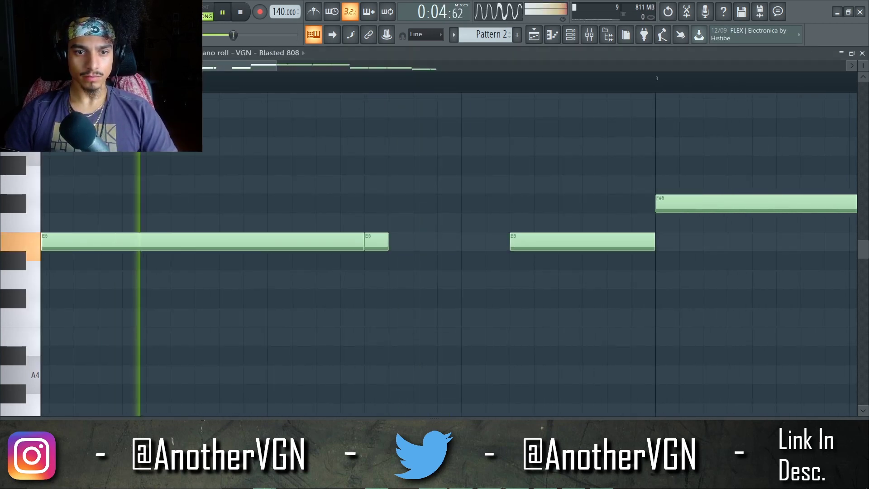
click(400, 242)
drag(407, 240, 432, 241)
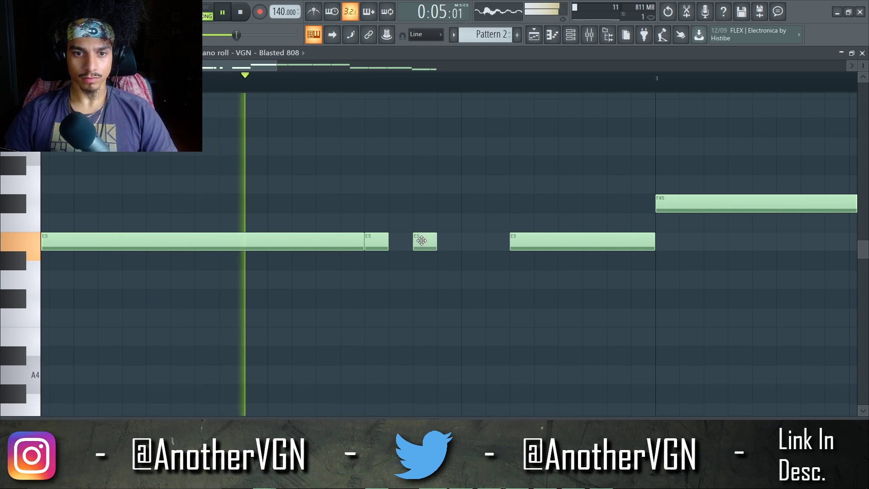
key(space)
scroll(368, 246, down, 2)
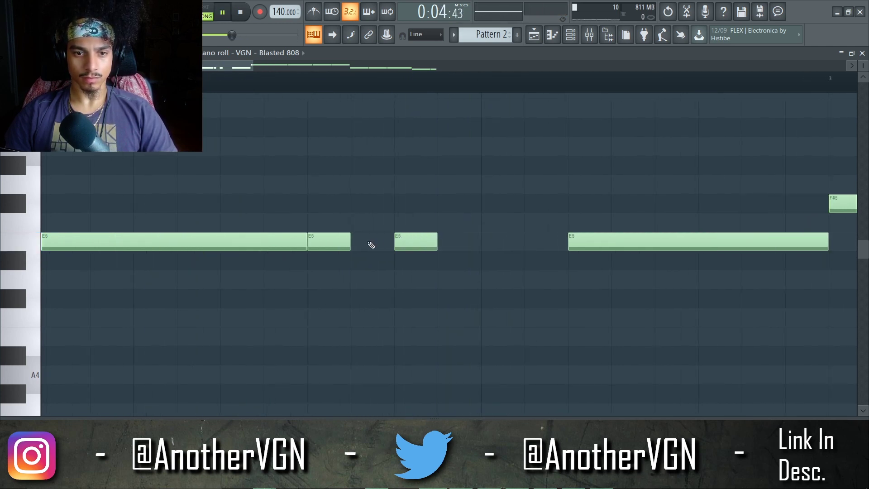
right_click(385, 248)
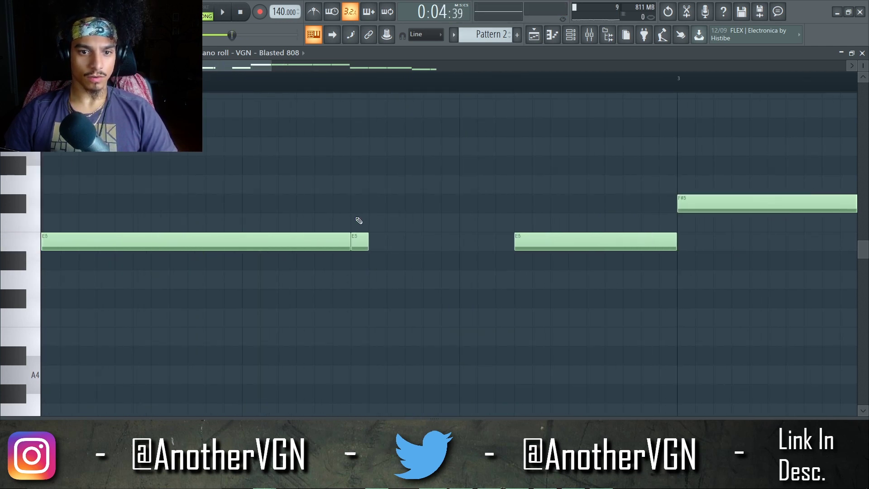
Add an E5 in the gap before bar 2's last E5 and play the 808 part back.
scroll(369, 243, up, 2)
click(410, 241)
key(space)
key(space)
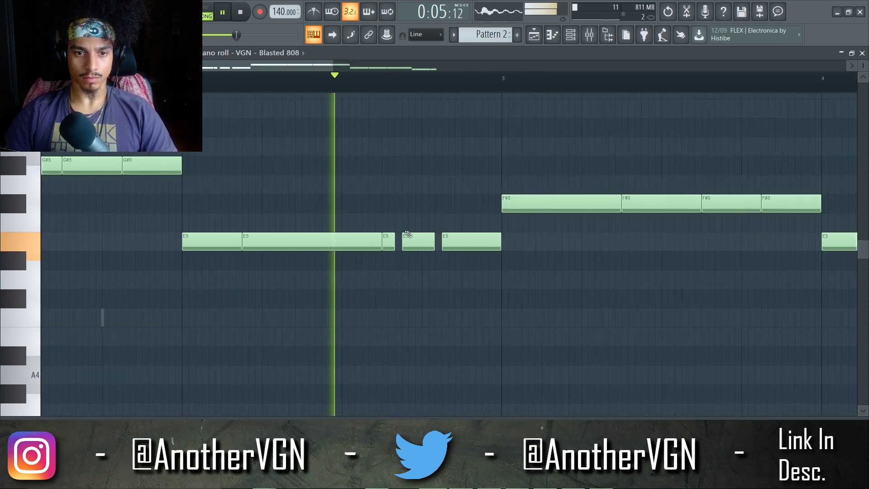
Split the short third E5 in bar 2 of the Blasted 808 part into two equal notes and play the part back.
key(space)
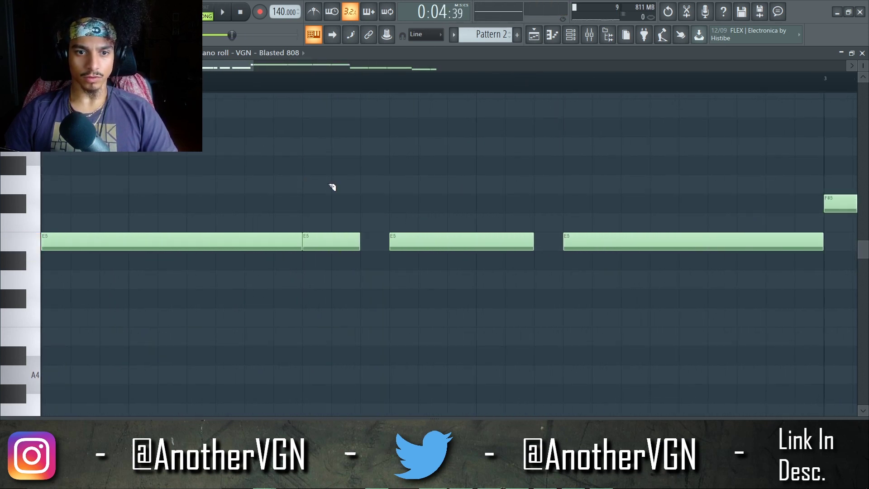
scroll(339, 180, down, 3)
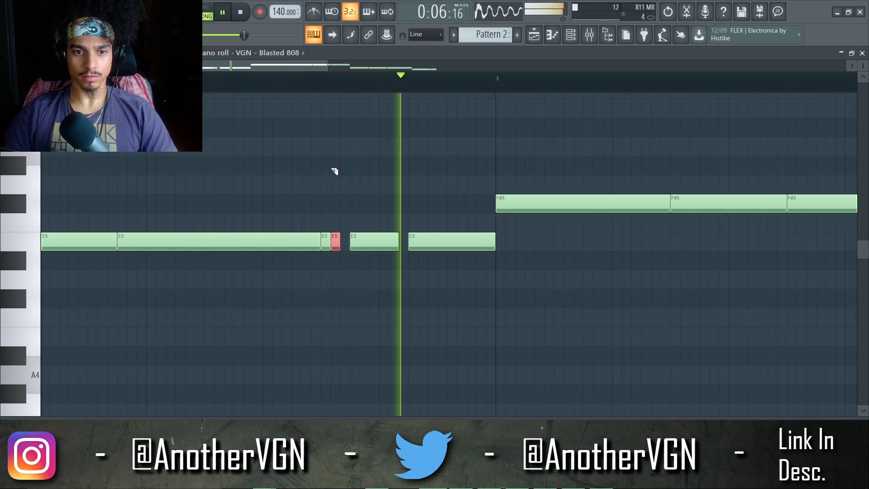
scroll(224, 205, down, 3)
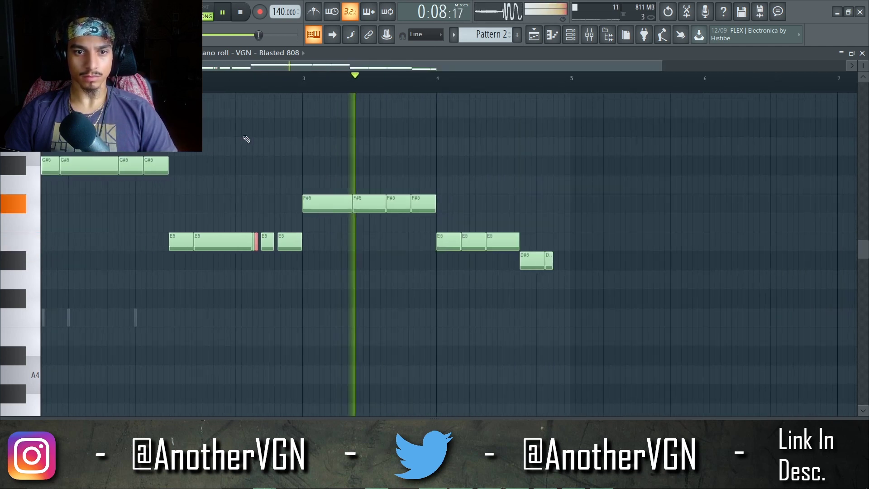
scroll(330, 185, up, 6)
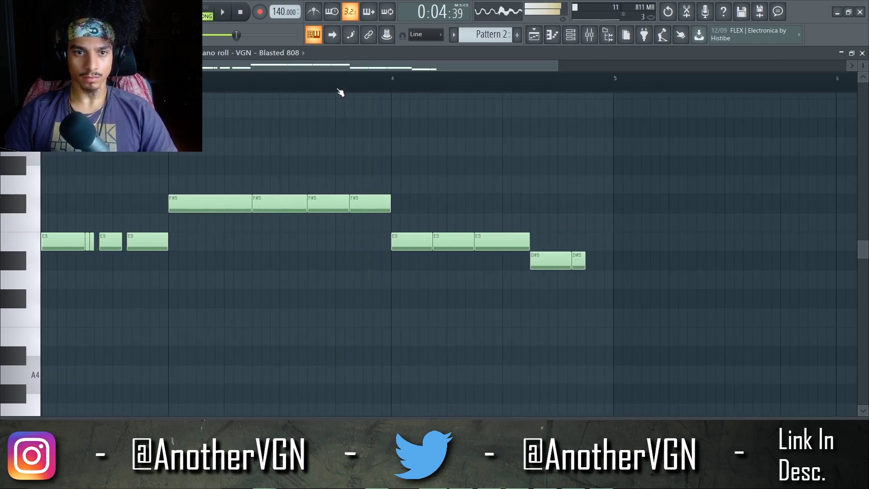
Chop the last F#5 in bar 3 of the 808 part into four short notes, leaving a gap before bar 4.
scroll(397, 177, down, 6)
scroll(403, 177, down, 3)
scroll(425, 181, up, 4)
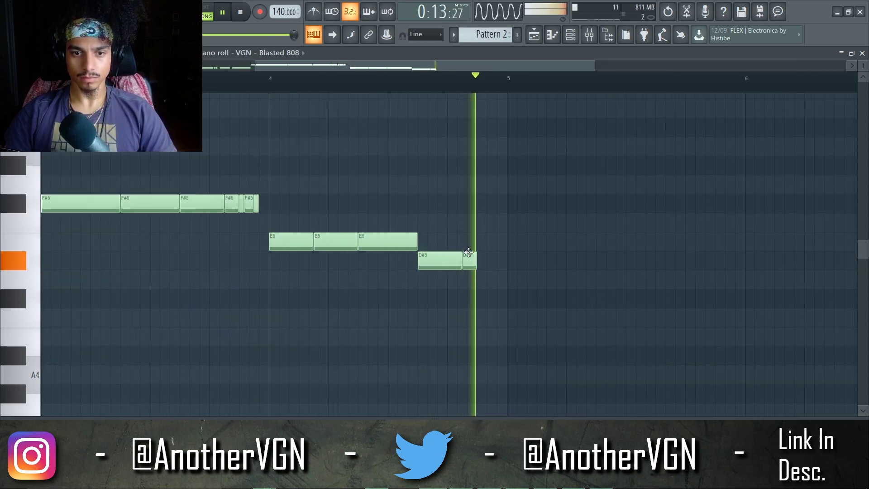
scroll(371, 171, down, 4)
scroll(317, 163, down, 1)
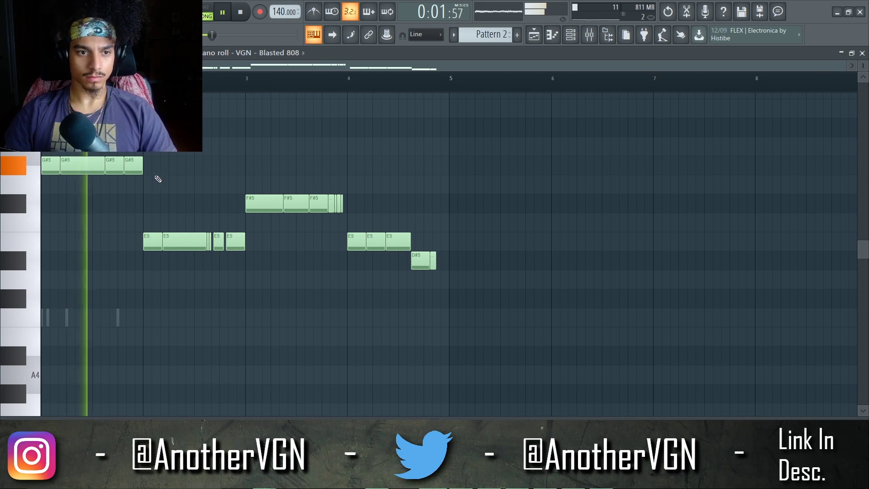
scroll(101, 317, up, 3)
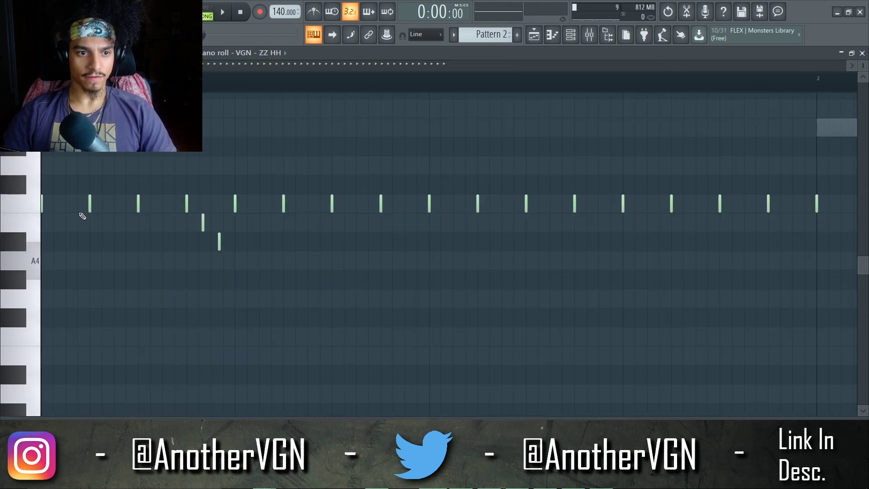
Add an extra C5 hit just after the seventh hi-hat of bar 1 in the ZZ HH part.
click(54, 205)
key(space)
scroll(260, 224, up, 1)
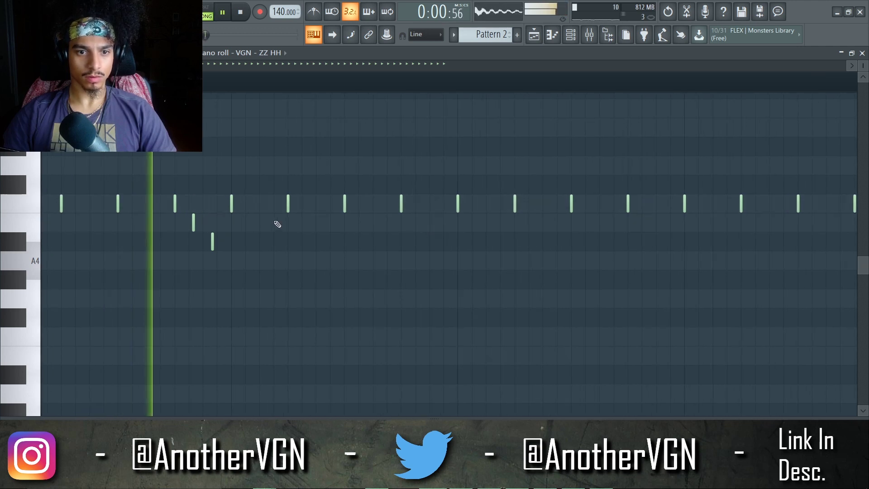
click(357, 205)
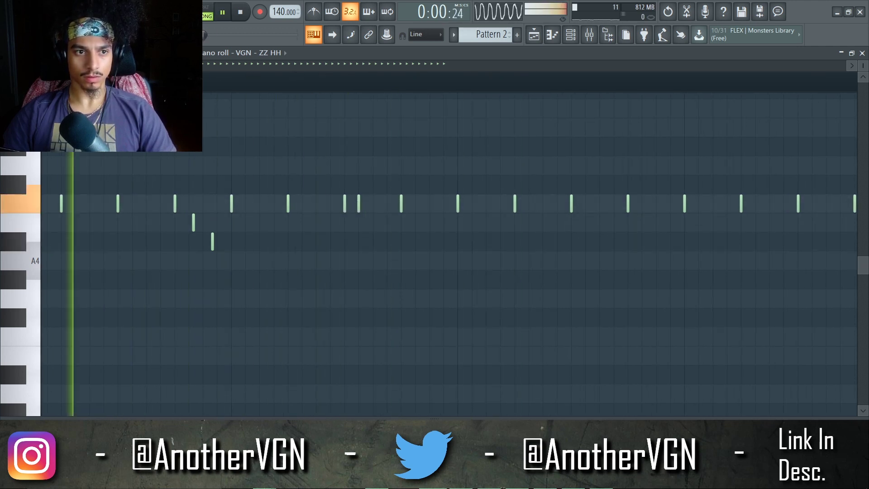
Set the piano roll snap to 1/6 beat and try three A4 hi-hat hits in the second half of bar 1.
click(30, 53)
click(48, 164)
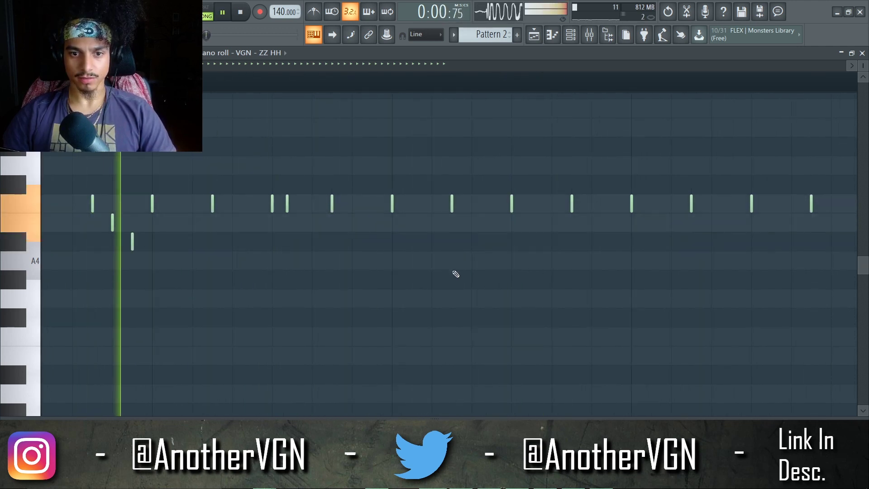
click(515, 261)
click(554, 262)
click(592, 261)
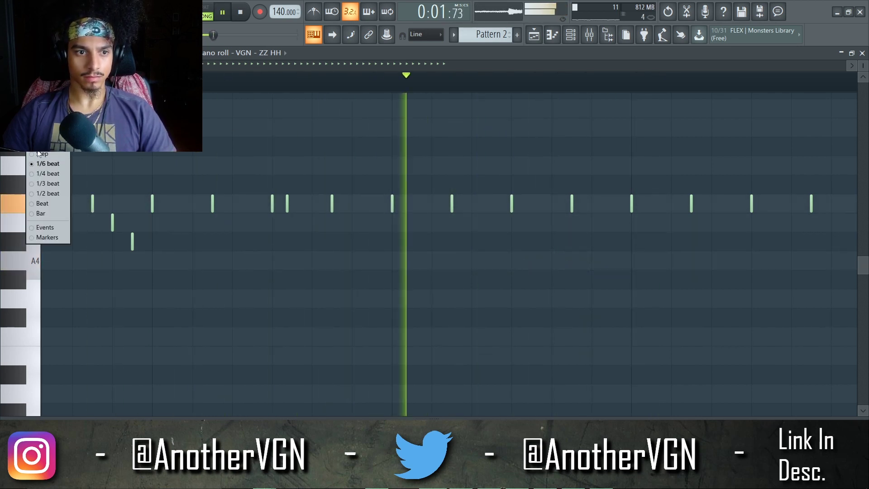
Try an A4 and a G4 hi-hat hit on the eighth and ninth steps of bar 1, and delete both.
key(space)
click(394, 262)
key(space)
click(334, 268)
click(392, 297)
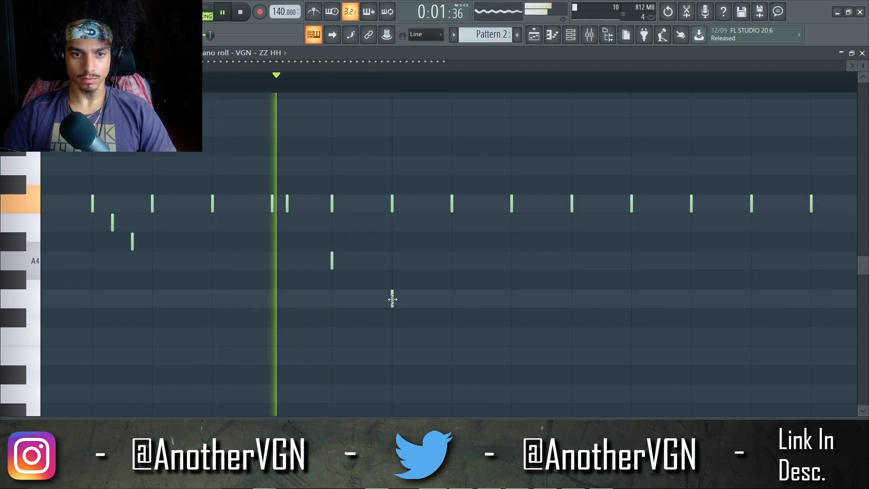
key(space)
right_click(392, 292)
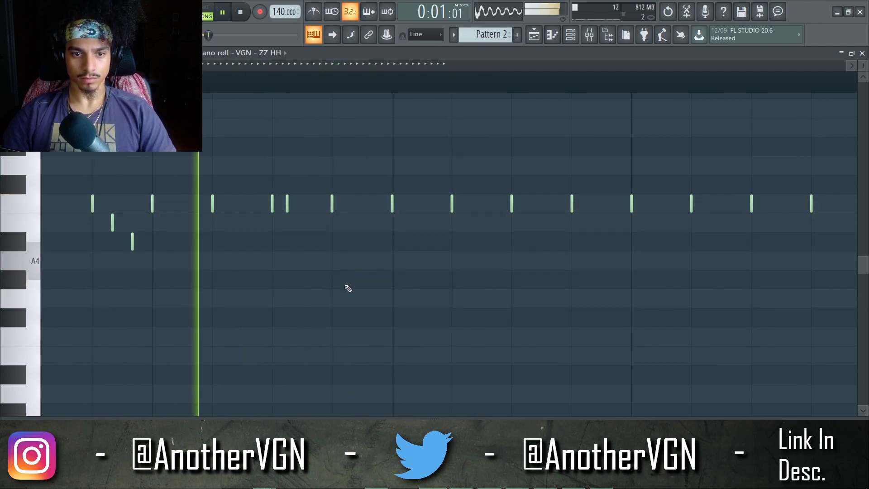
Add an A4 hi-hat hit on step 11 and a G4 hit on step 12 of bar 1, and select both.
click(510, 260)
click(569, 299)
scroll(568, 300, down, 3)
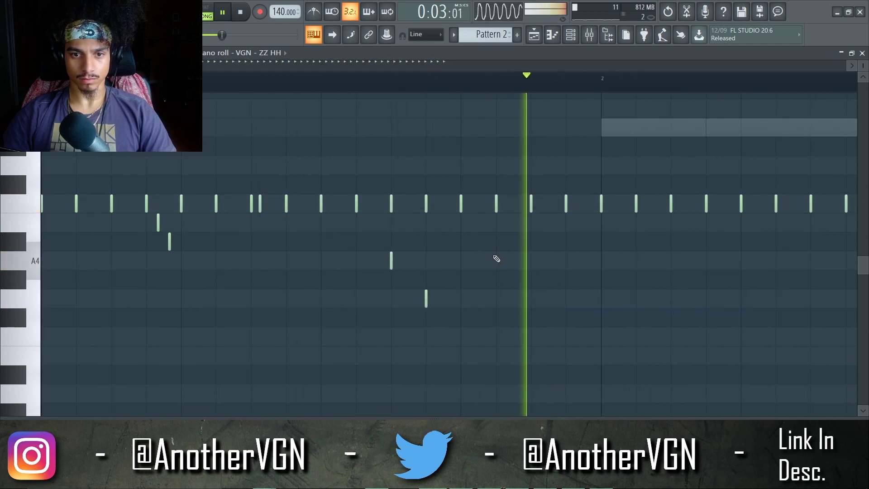
drag(320, 233, 425, 315)
key(space)
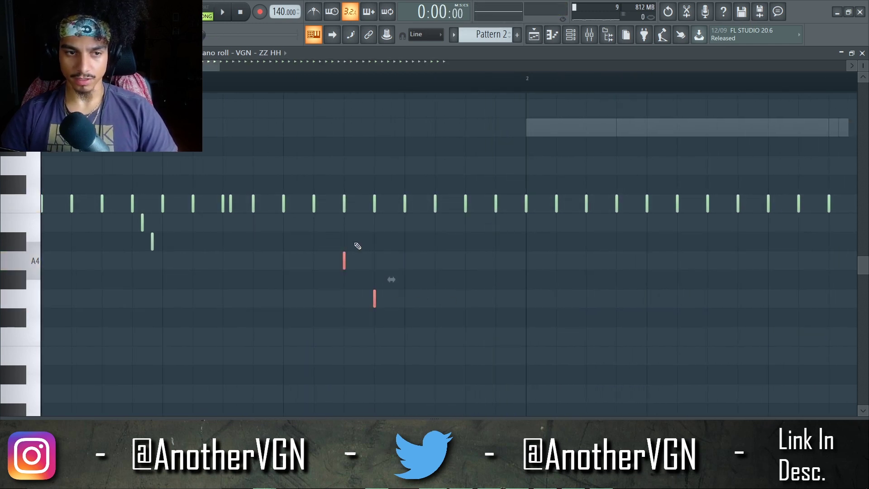
Replace the trial hits after the fifteenth hi-hat of bar 1 with a descending B4, A4, G#4, G4 roll.
scroll(340, 251, down, 3)
right_click(258, 198)
scroll(281, 186, down, 1)
scroll(290, 190, up, 3)
key(space)
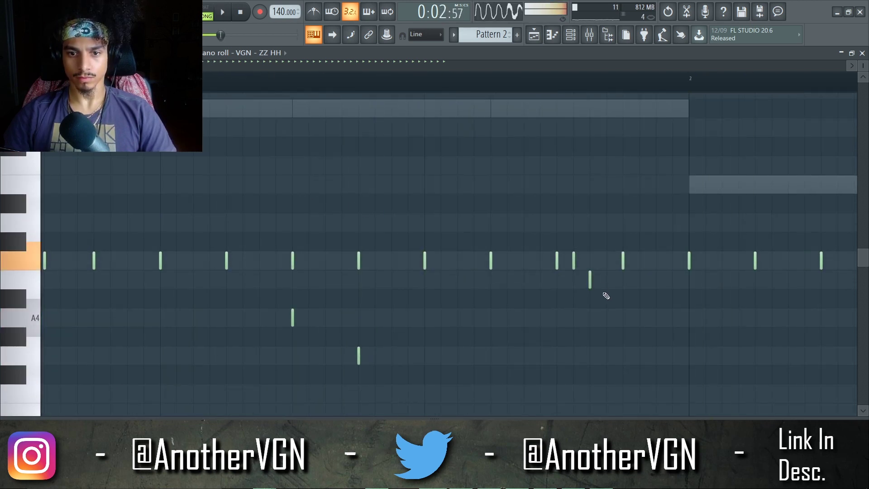
click(611, 319)
right_click(607, 317)
right_click(606, 316)
right_click(589, 279)
right_click(573, 260)
key(space)
Remove the extra C5 and B4 hits around bar 2's seventh hi-hat and add two B4 hits right after the eighth.
right_click(404, 280)
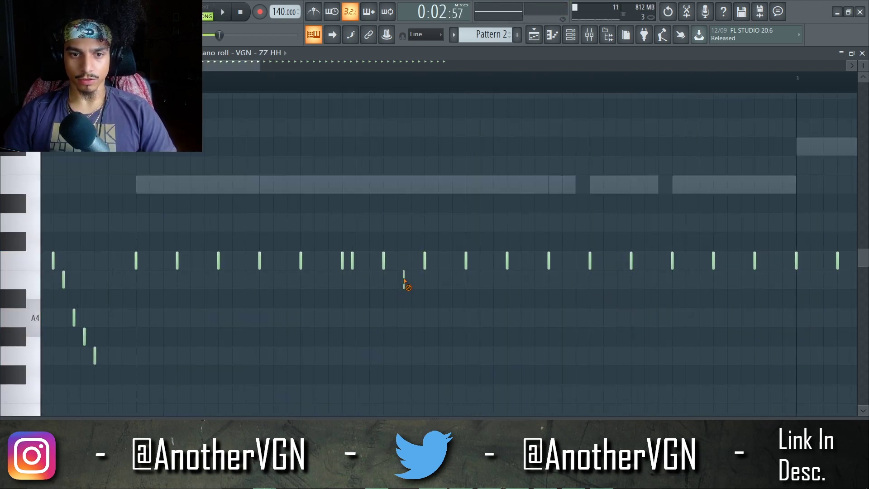
key(space)
scroll(404, 281, down, 3)
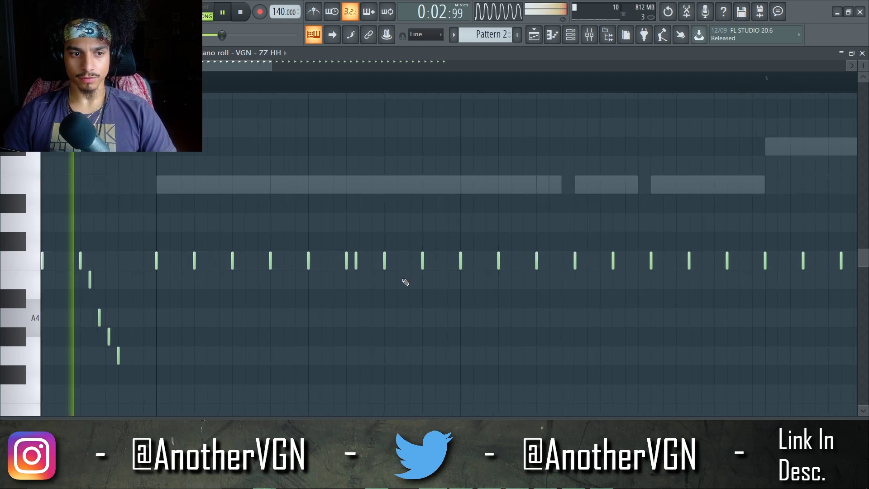
scroll(407, 283, up, 3)
click(434, 279)
click(449, 279)
key(space)
key(space)
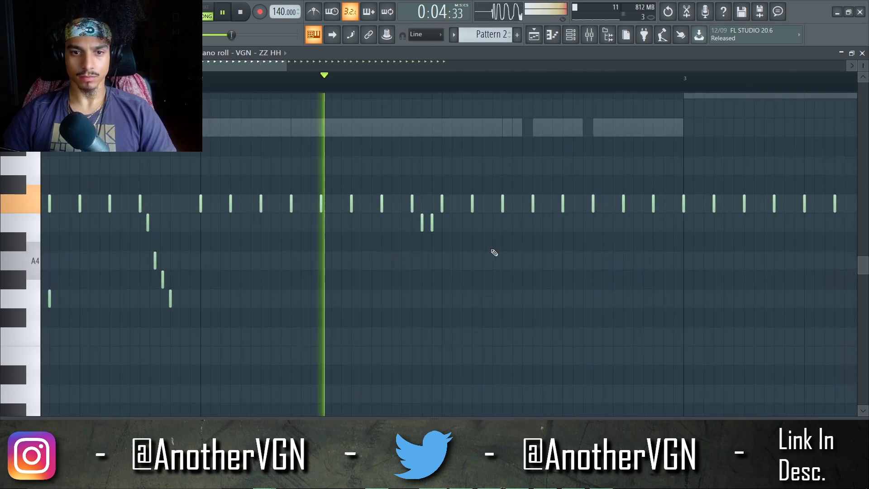
Add a G4 hi-hat hit on step 13 and an F4 hit on step 14 of bar 2, removing the trial A4.
scroll(524, 254, up, 3)
click(537, 261)
click(585, 299)
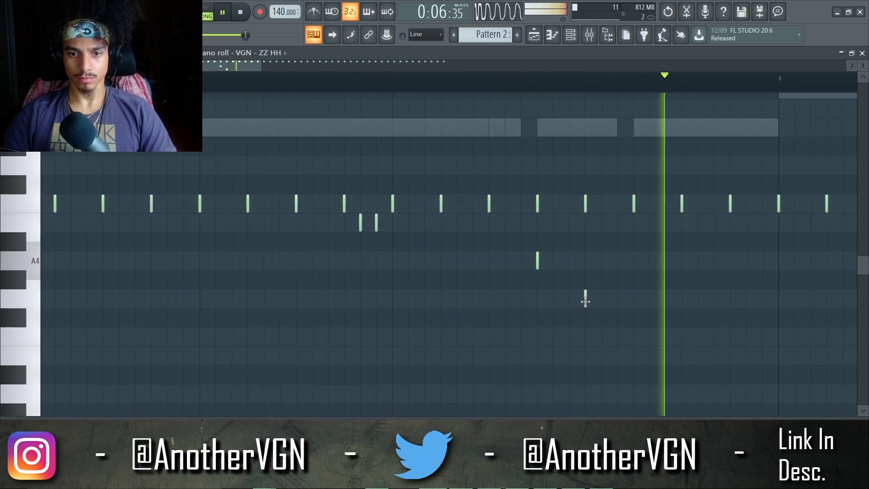
right_click(544, 265)
click(640, 335)
Replace the plain hi-hats in bars 3 and 4 with a copy of the hi-hat pattern from bars 1 and 2.
scroll(623, 291, down, 4)
drag(699, 231, 353, 159)
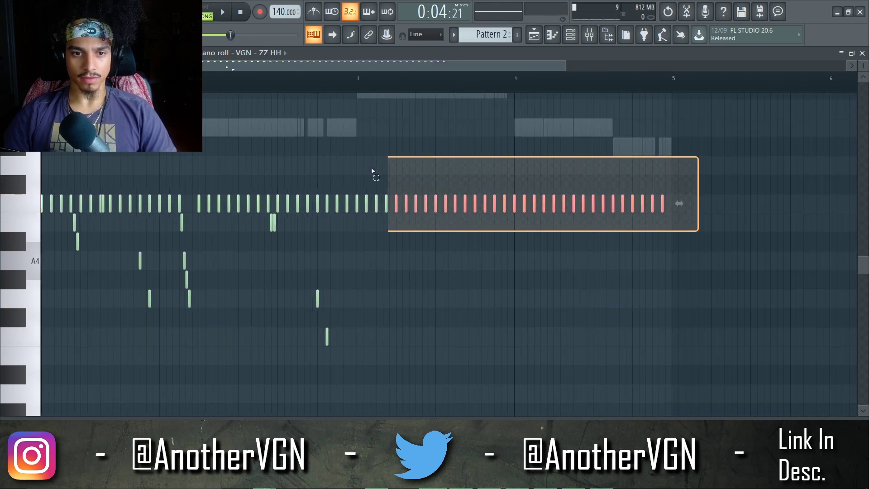
key(Delete)
drag(401, 344, 4, 159)
drag(103, 206, 406, 207)
click(361, 149)
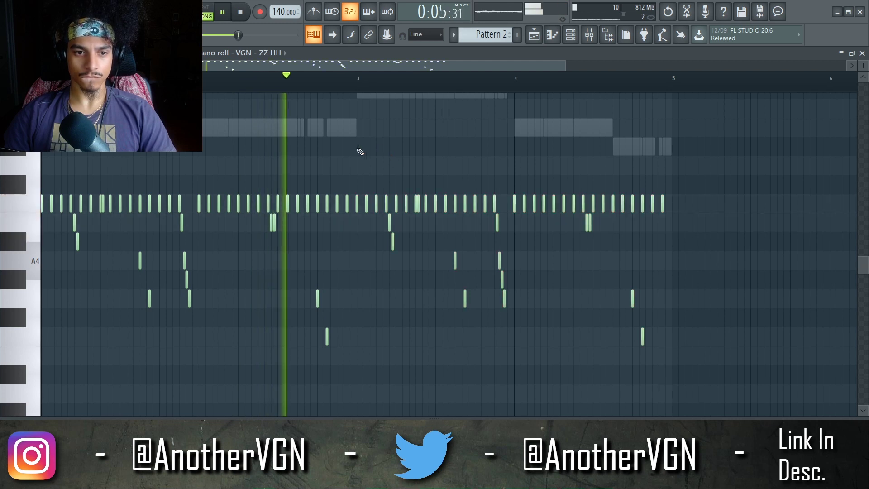
scroll(348, 153, down, 2)
scroll(341, 233, up, 4)
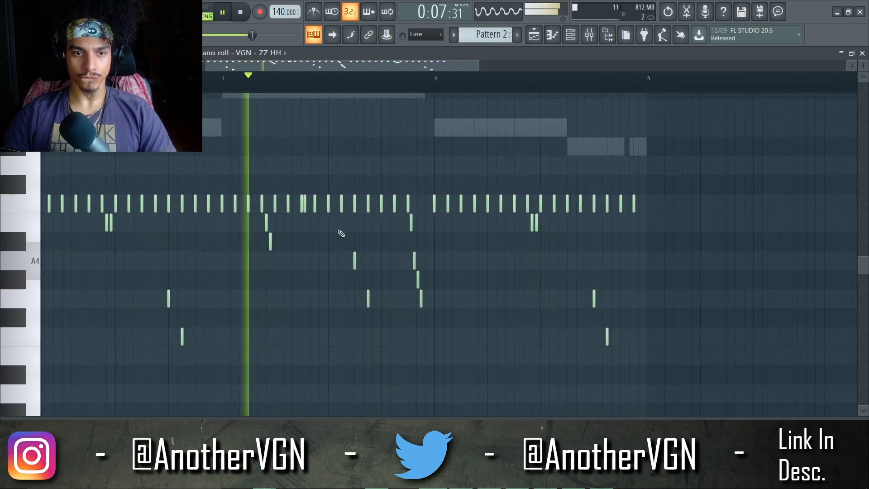
scroll(439, 308, down, 3)
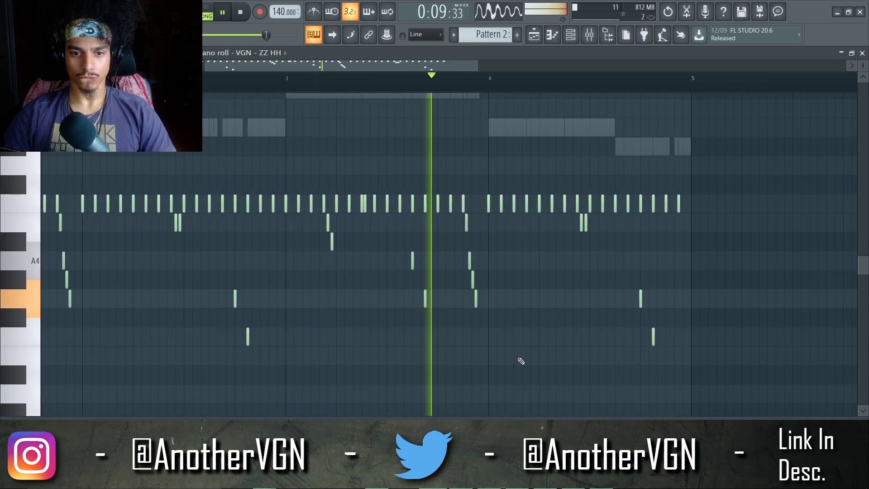
scroll(546, 369, up, 2)
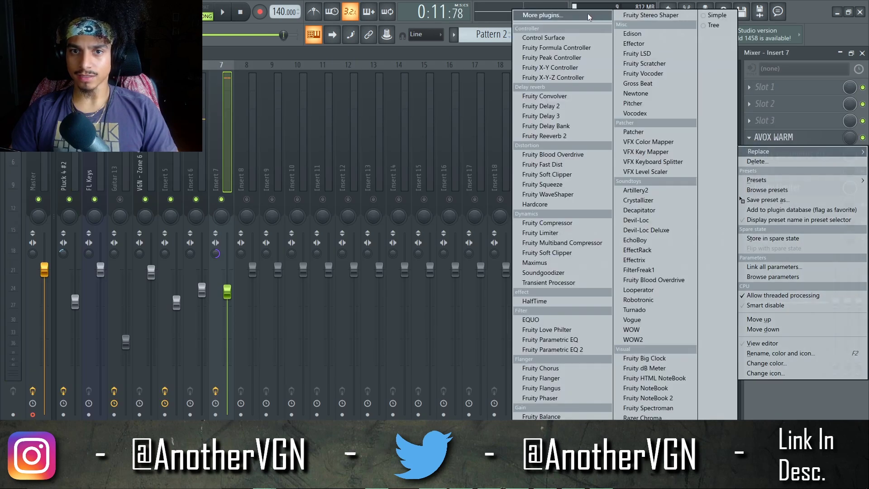
Replace the AVOX WARM effect in slot 4 of mixer Insert 7 with FabFilter Saturn (Mono).
click(543, 16)
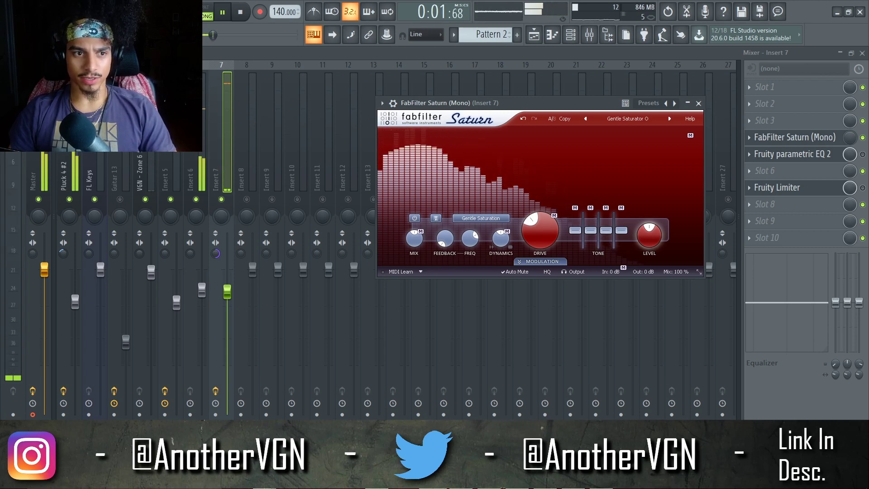
scroll(280, 130, up, 7)
click(229, 114)
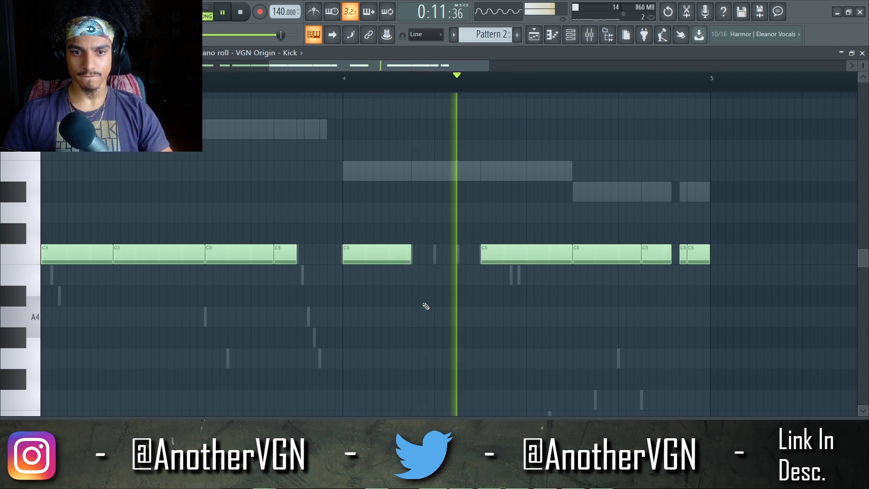
Delete a C5 kick note in the second half of bar 4 in the VGN Origin - Kick part.
scroll(423, 303, down, 4)
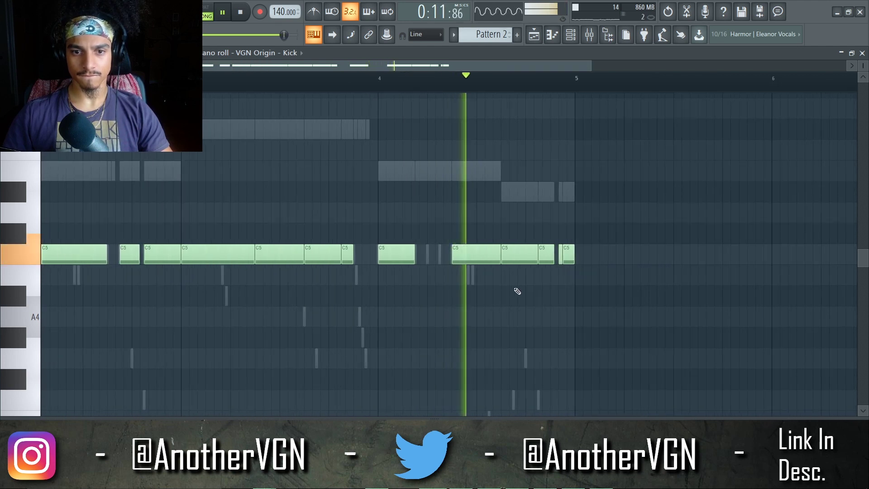
scroll(516, 289, up, 3)
right_click(520, 255)
scroll(546, 299, down, 2)
scroll(586, 258, up, 2)
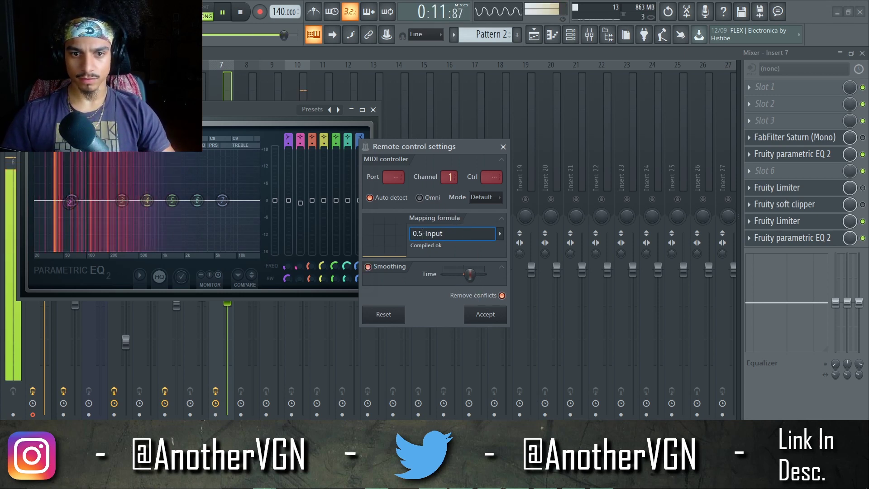
Accept the Parametric EQ 2 remote control link on Insert 7 with the mapping formula 0.5-Input, and select Insert 10.
click(497, 320)
click(223, 80)
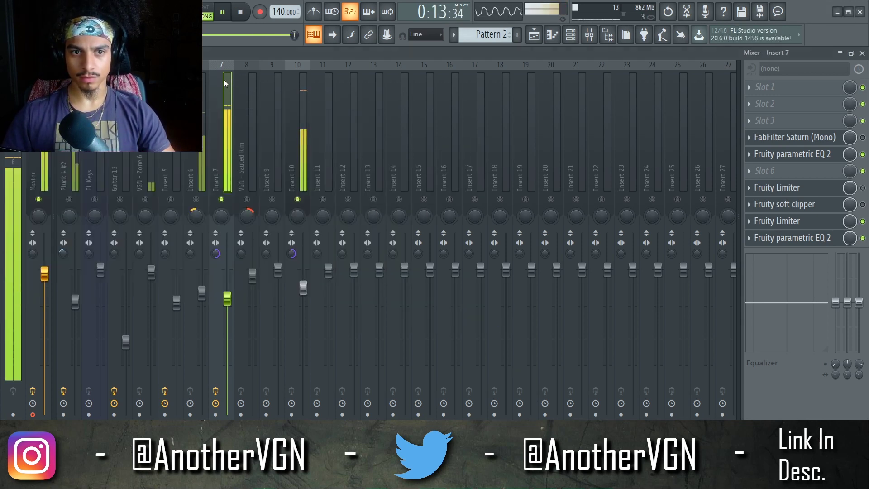
click(294, 91)
click(769, 120)
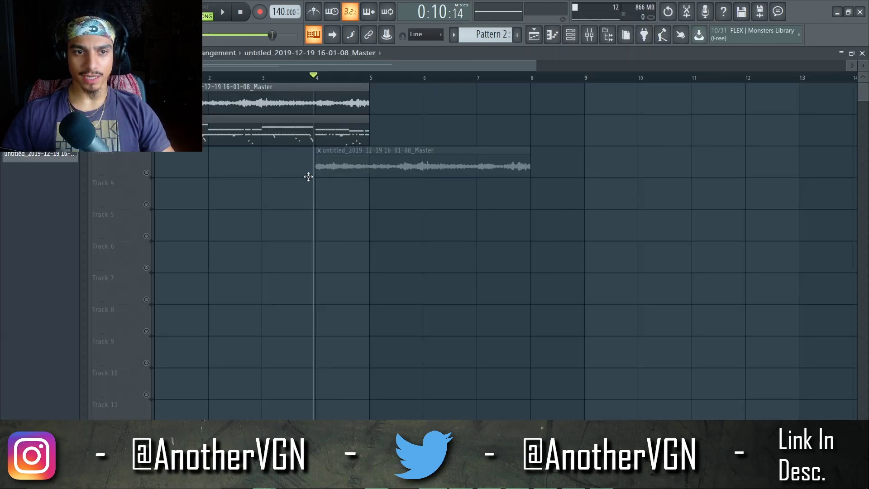
Place a second copy of the rendered Master audio clip on Track 3 at bar 1 and route it to mixer Insert 14.
right_click(163, 164)
key(ctrl+z)
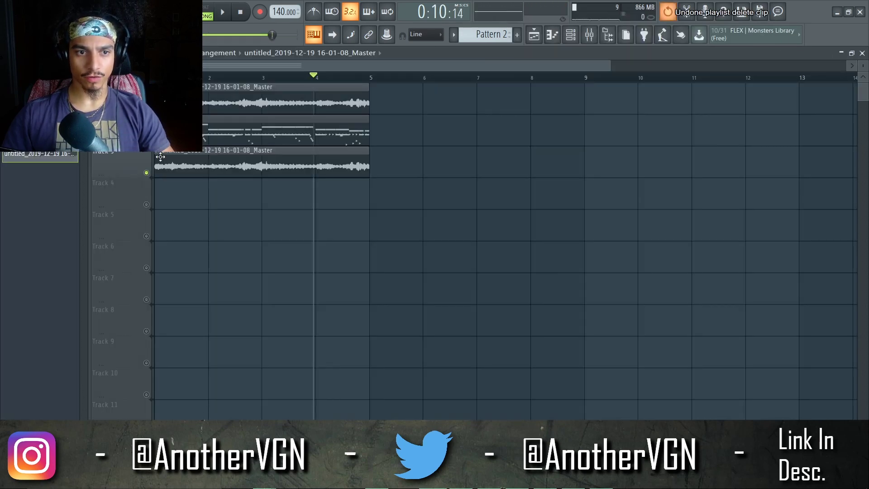
click(159, 154)
click(206, 225)
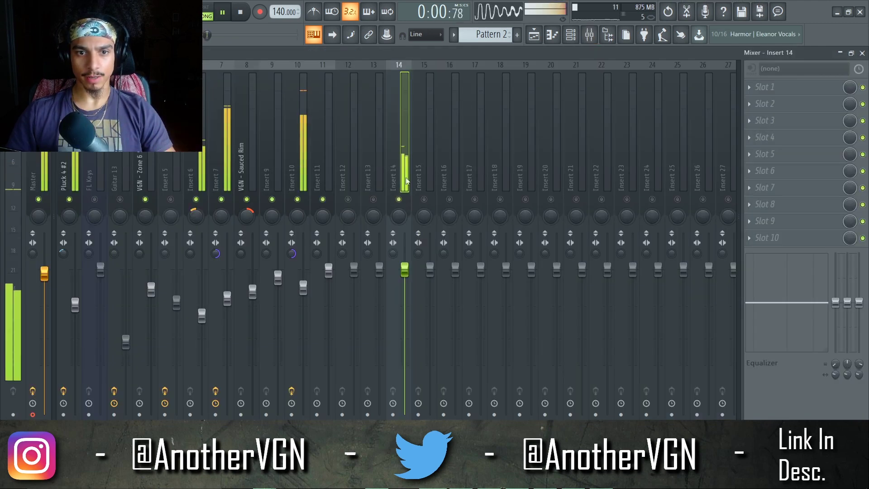
Load Fruity Stereo Shaper in slot 4 of mixer Insert 14 and apply its Stereoize 3 preset.
click(772, 141)
click(652, 17)
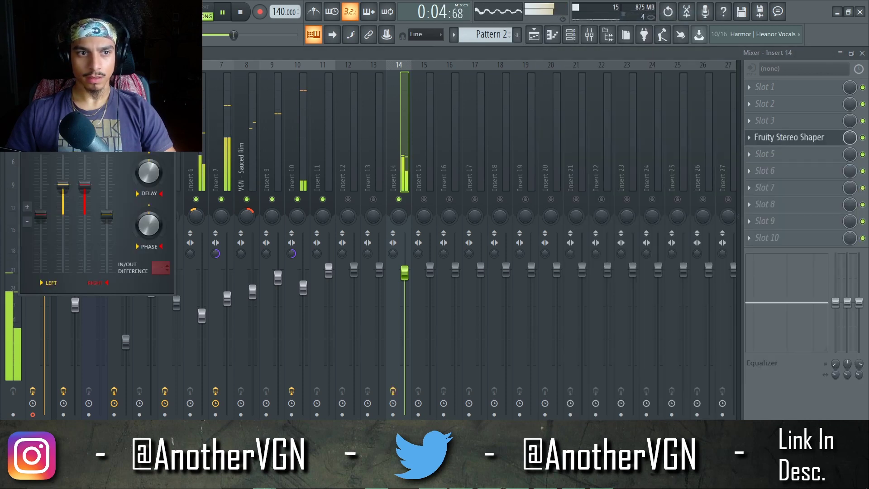
click(26, 141)
mouse_move(91, 153)
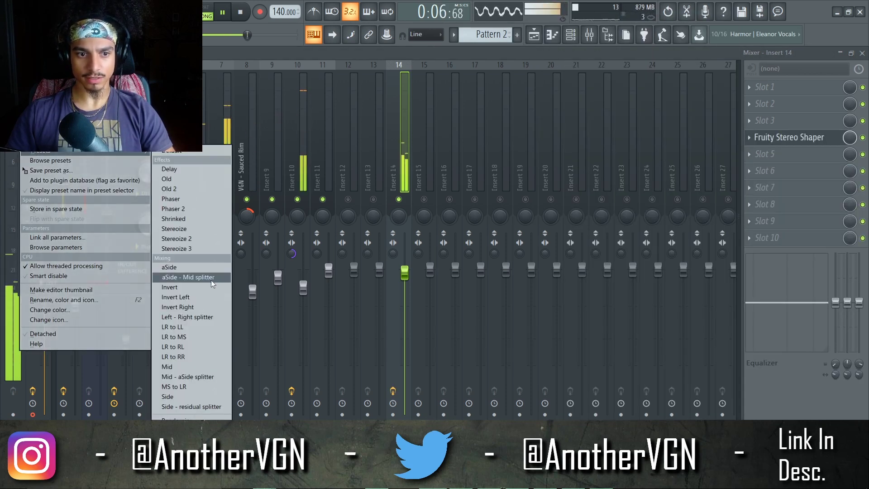
click(200, 249)
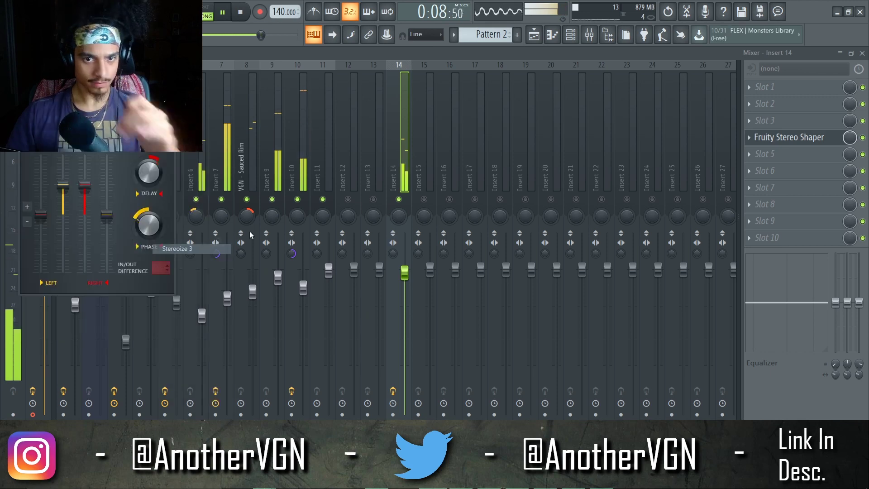
key(space)
Add Fruity Reeverb 2 in slot 3 and PanCake2 in slot 5 of mixer Insert 14.
click(775, 123)
click(545, 136)
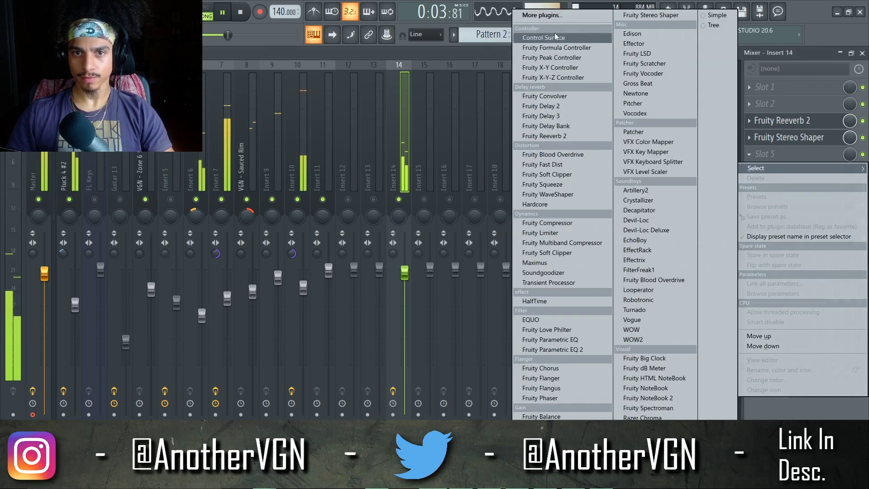
click(445, 275)
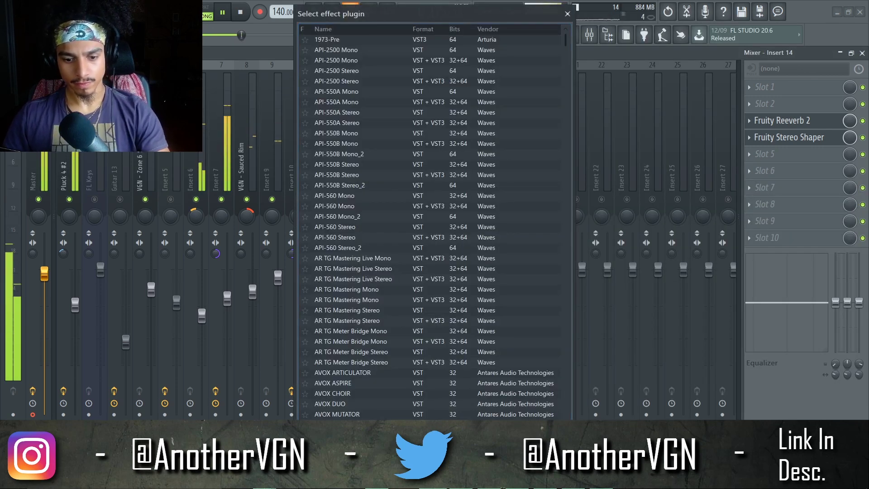
text(pan)
double_click(337, 51)
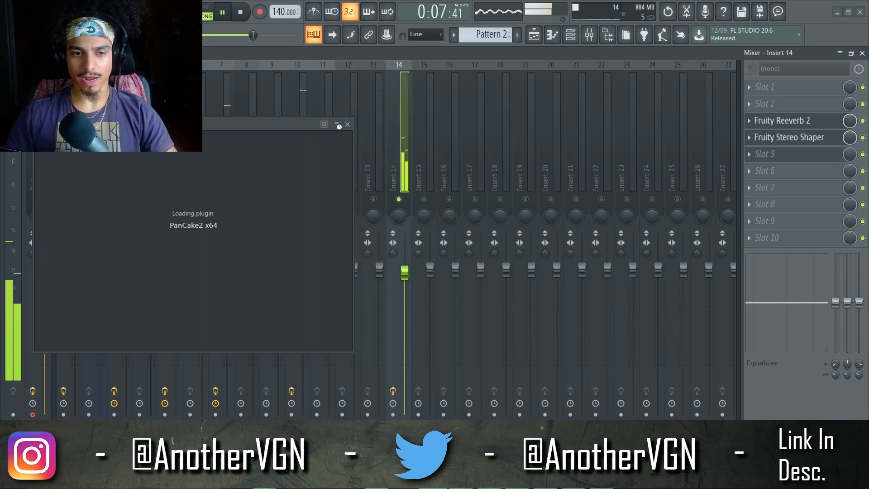
Lower the Insert 14 volume fader slightly and bring up the Playlist arrangement.
drag(229, 134, 603, 143)
mouse_move(405, 273)
mouse_down()
mouse_move(405, 287)
mouse_move(405, 276)
mouse_up()
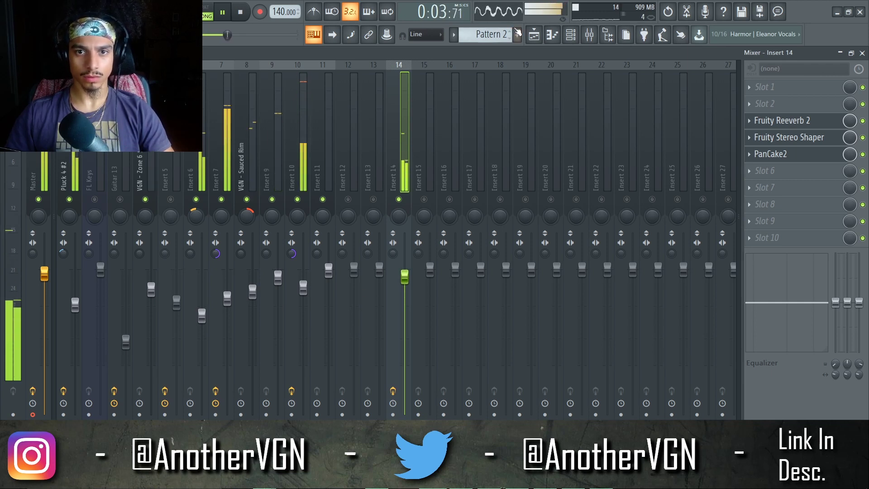
key(F5)
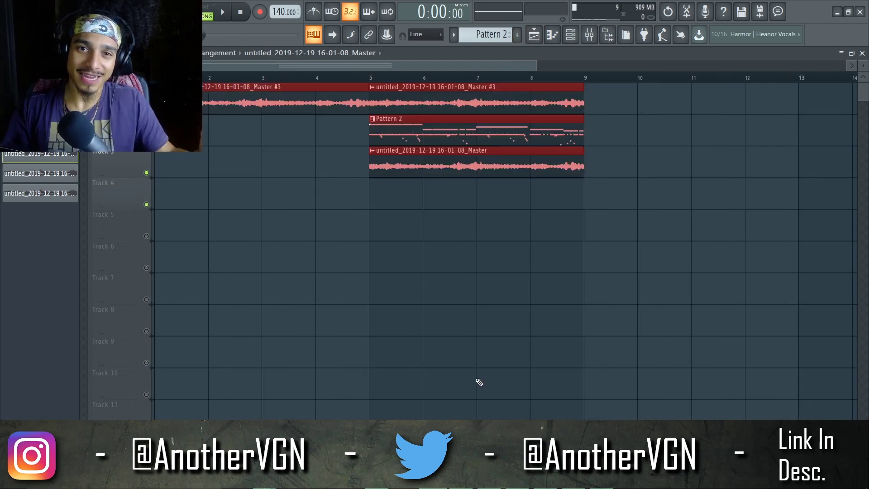